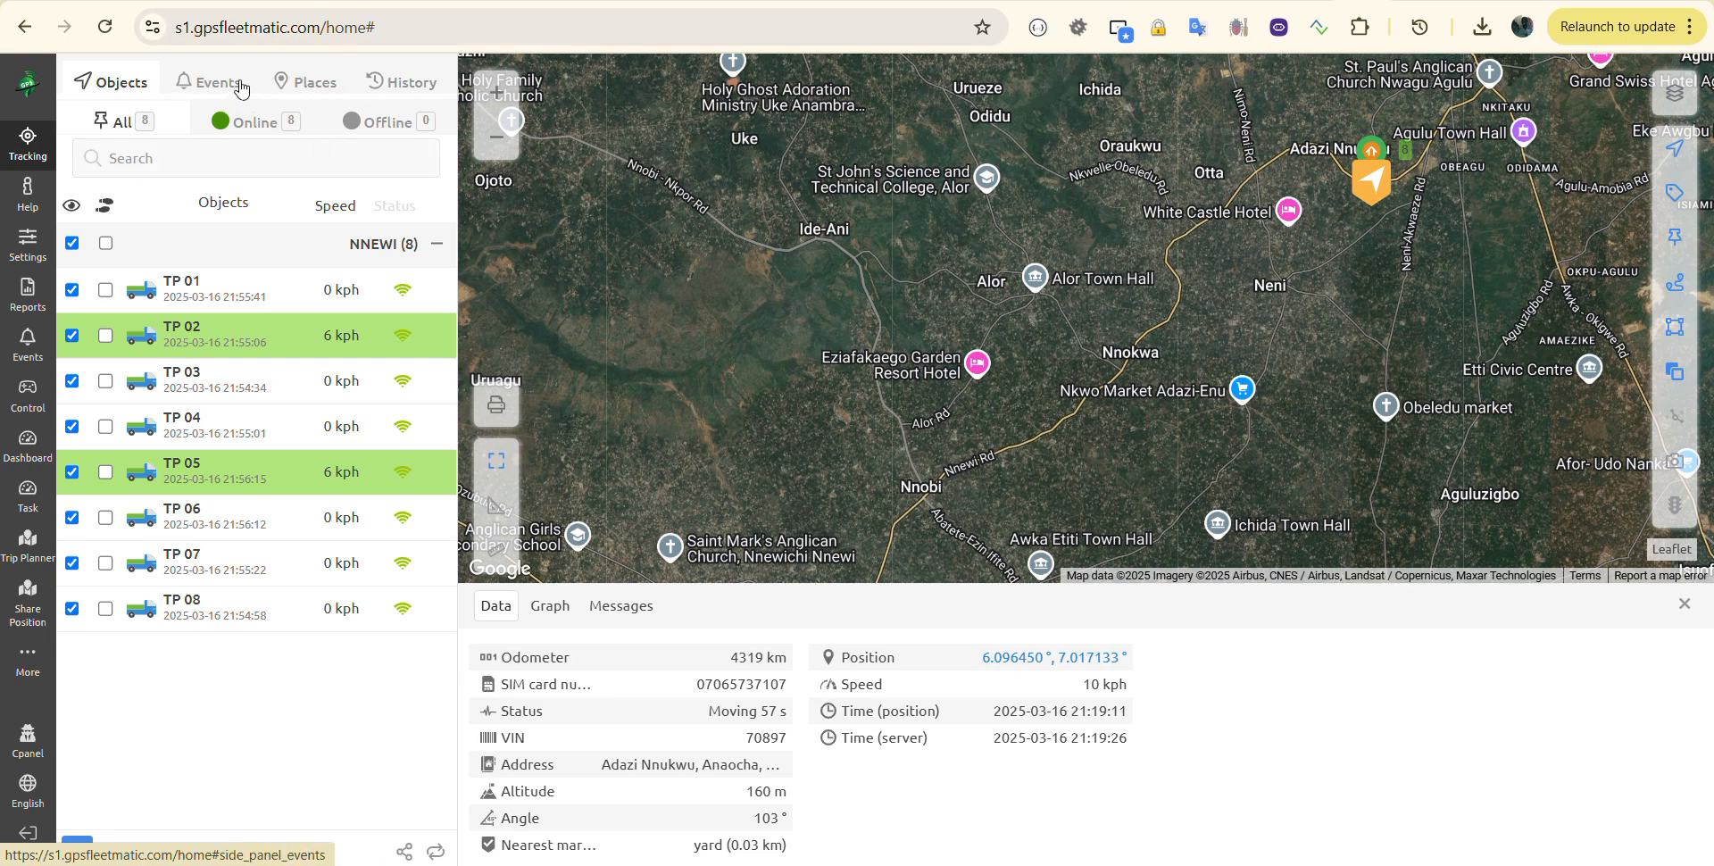
Step: Look over the Places list and vehicles TP 01 and TP 03, then view the empty Zones list
left_click(317, 90)
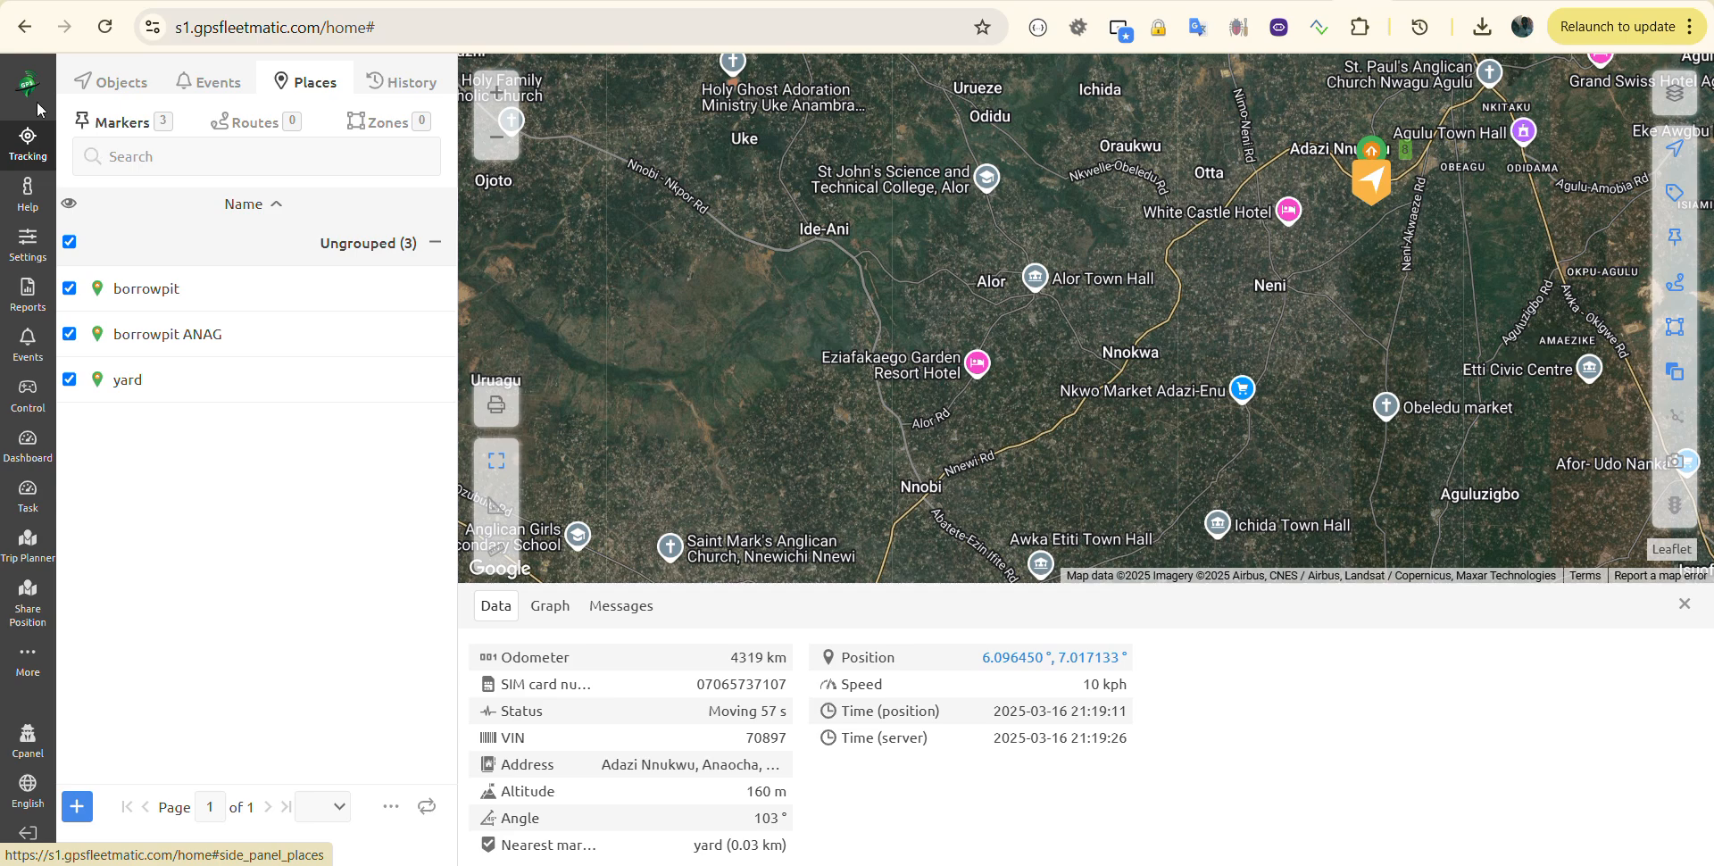
left_click(141, 74)
left_click(228, 287)
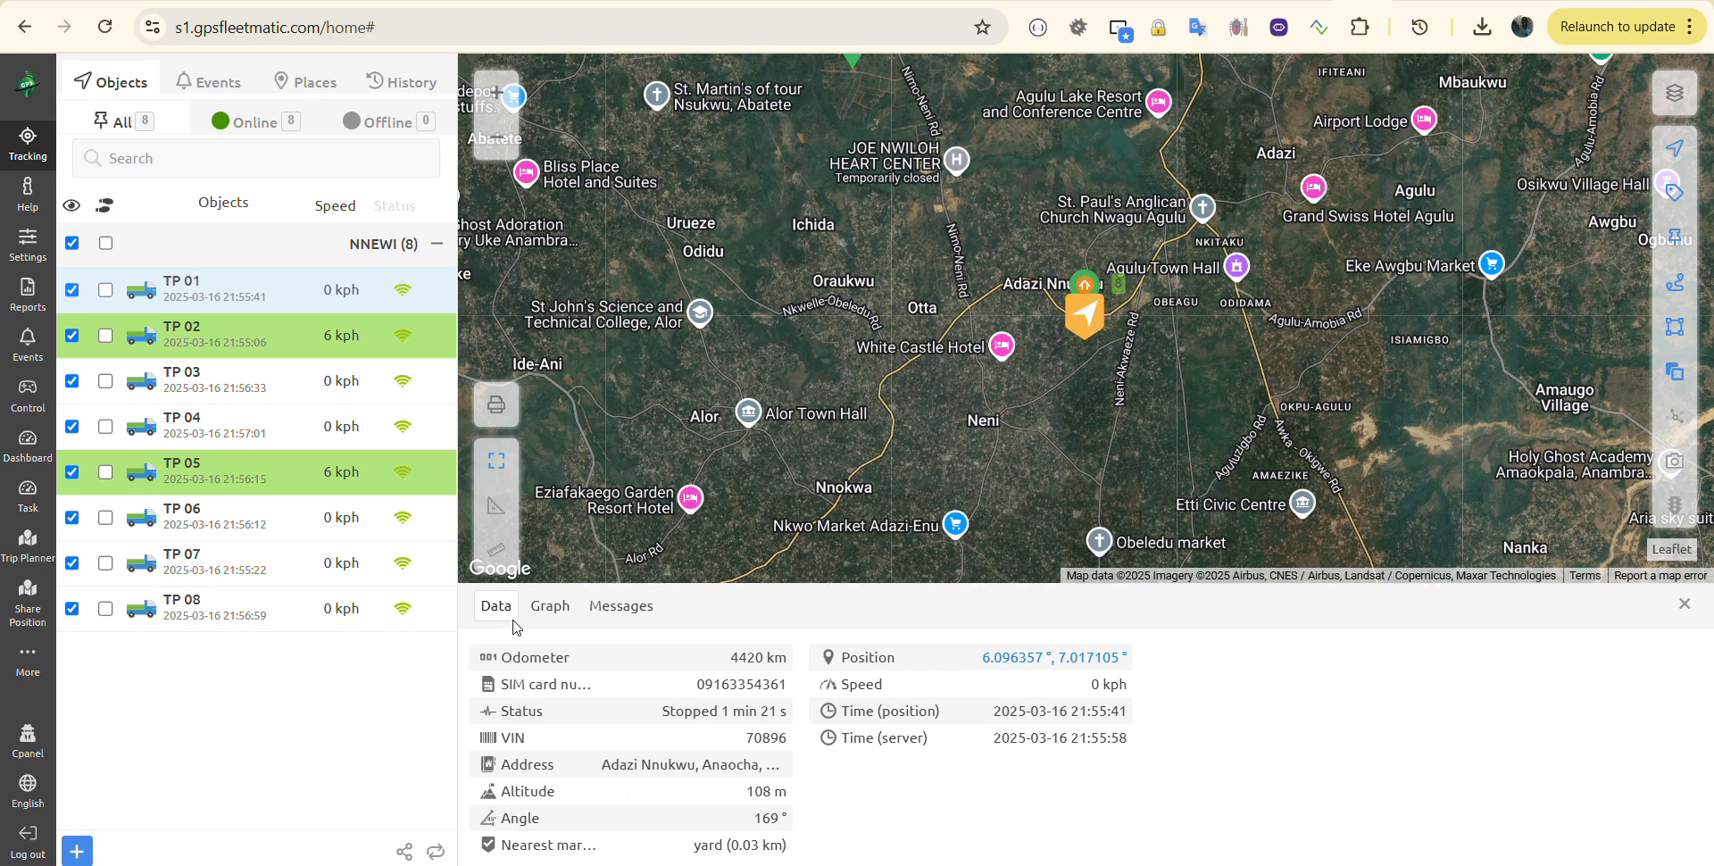
left_click(308, 82)
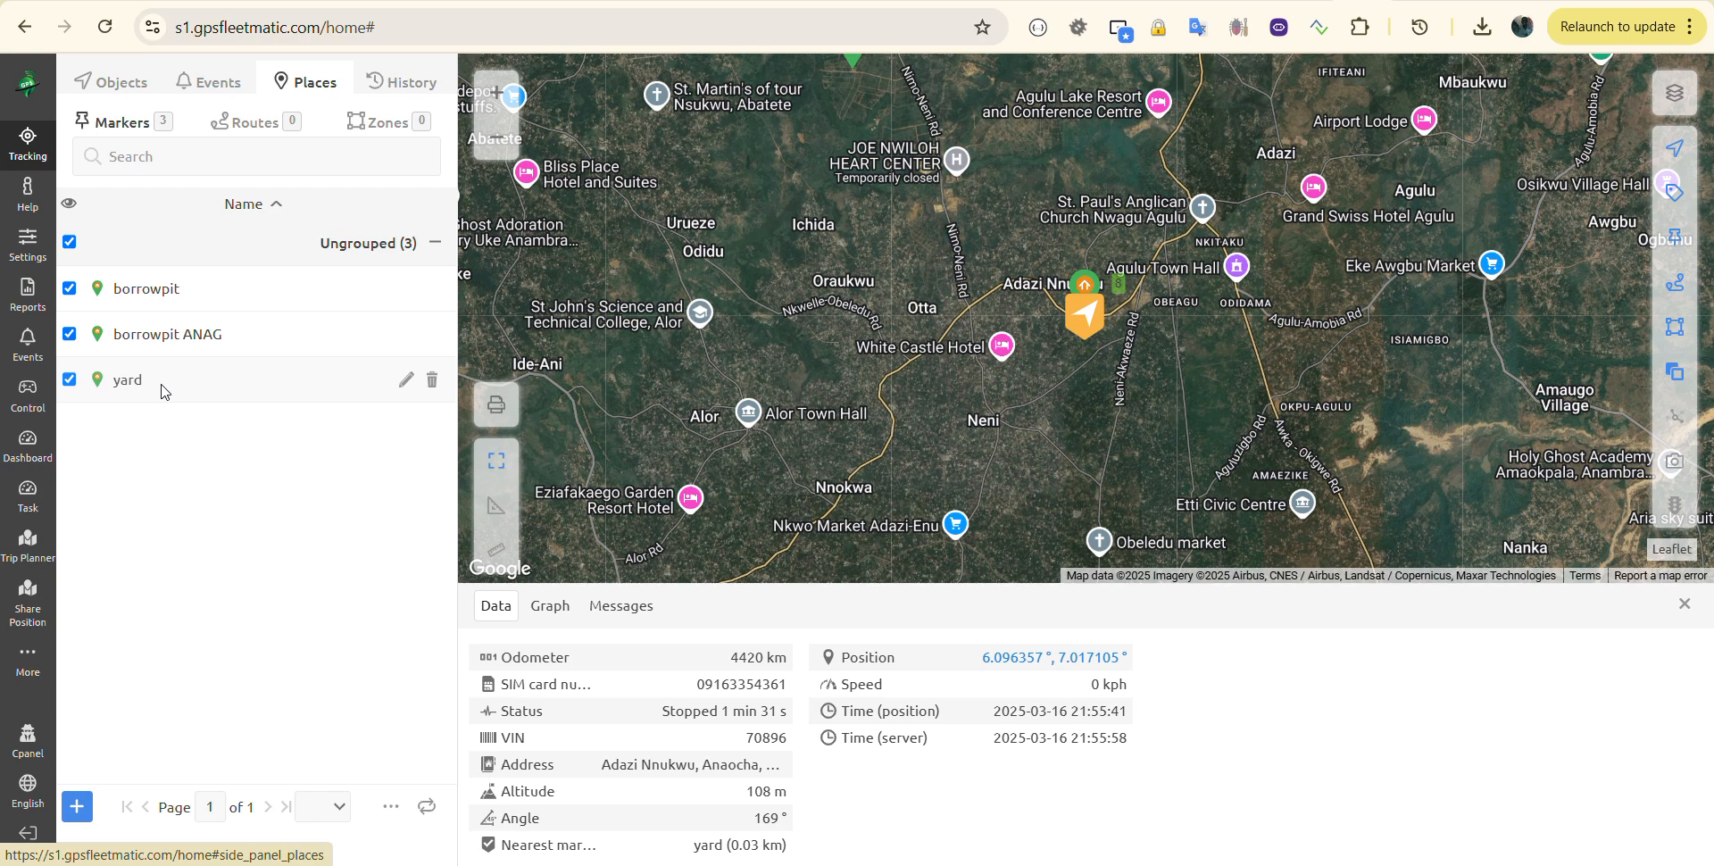
left_click(107, 84)
left_click(224, 380)
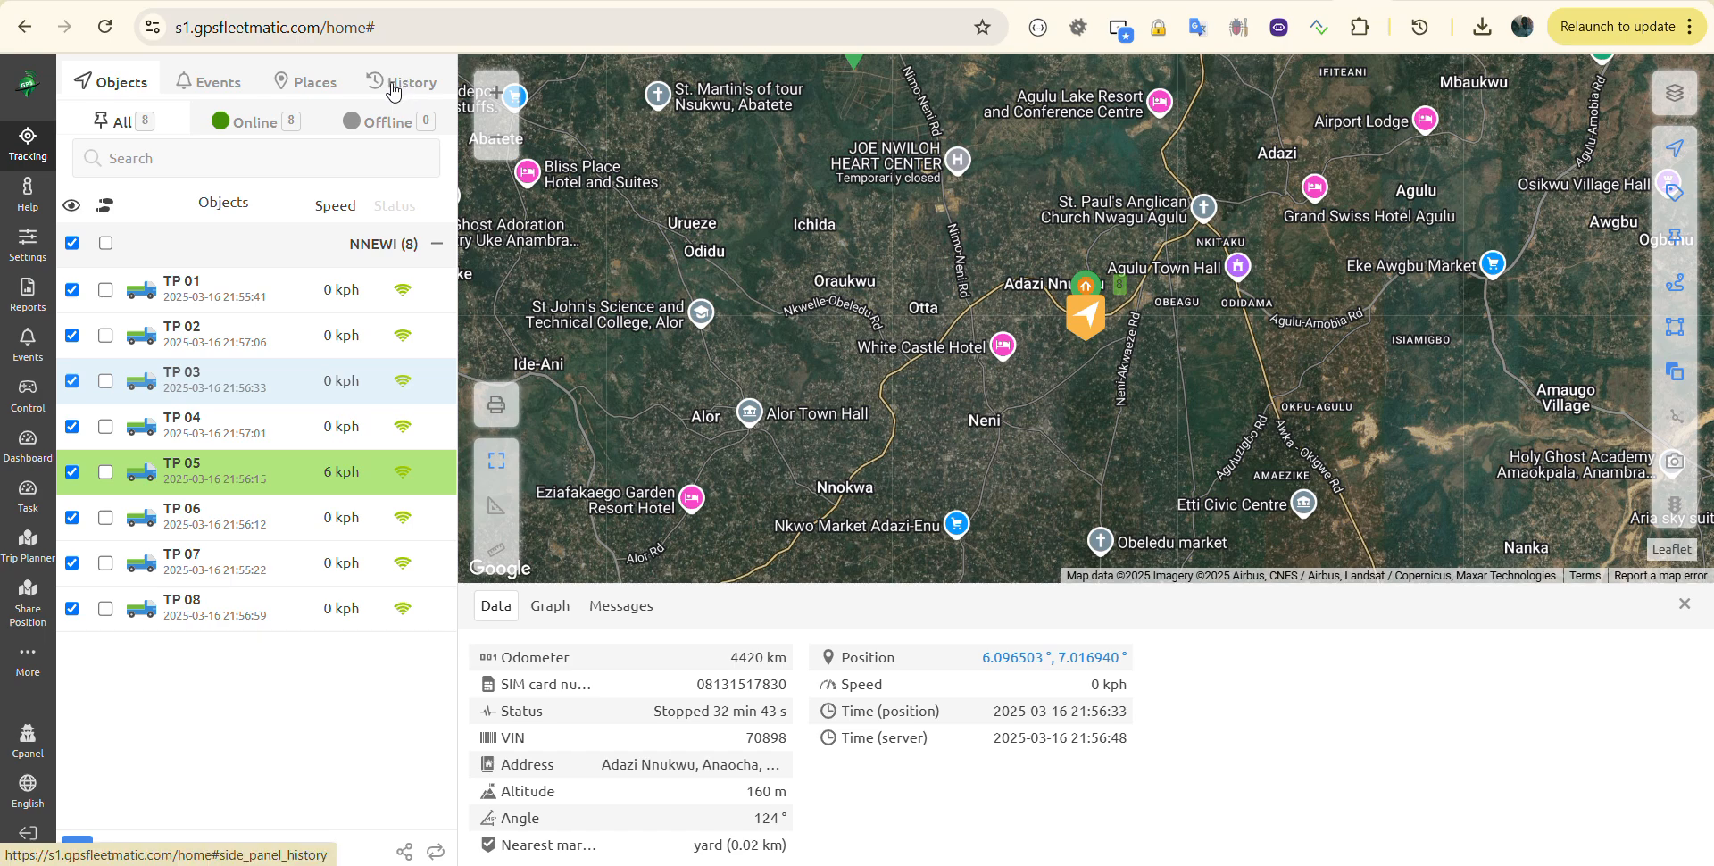
left_click(308, 82)
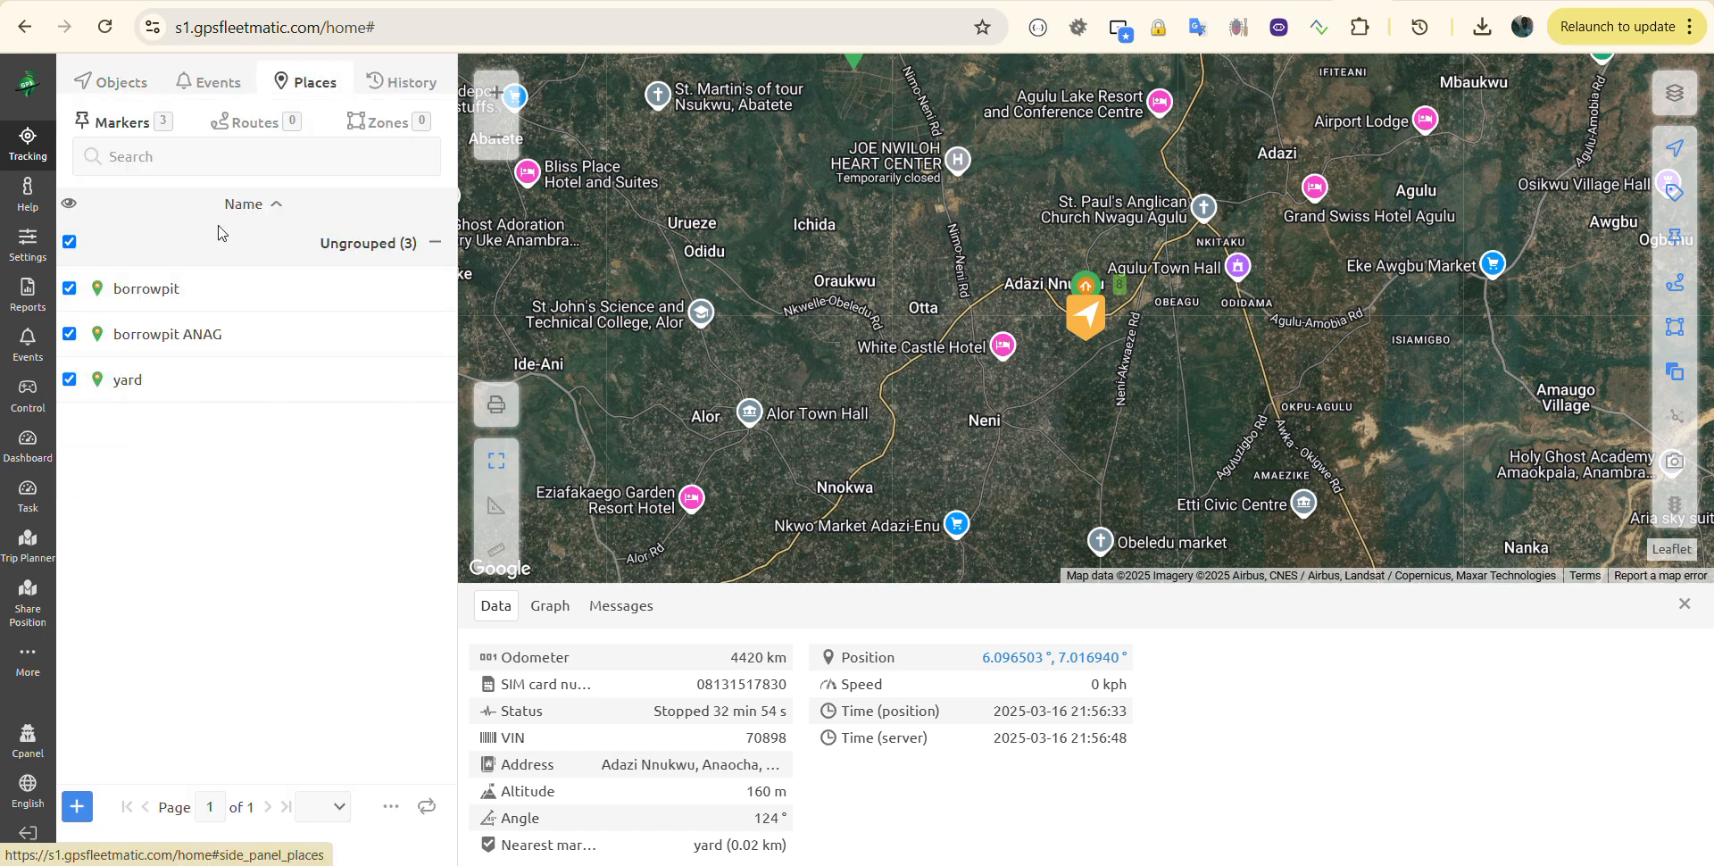
left_click(381, 119)
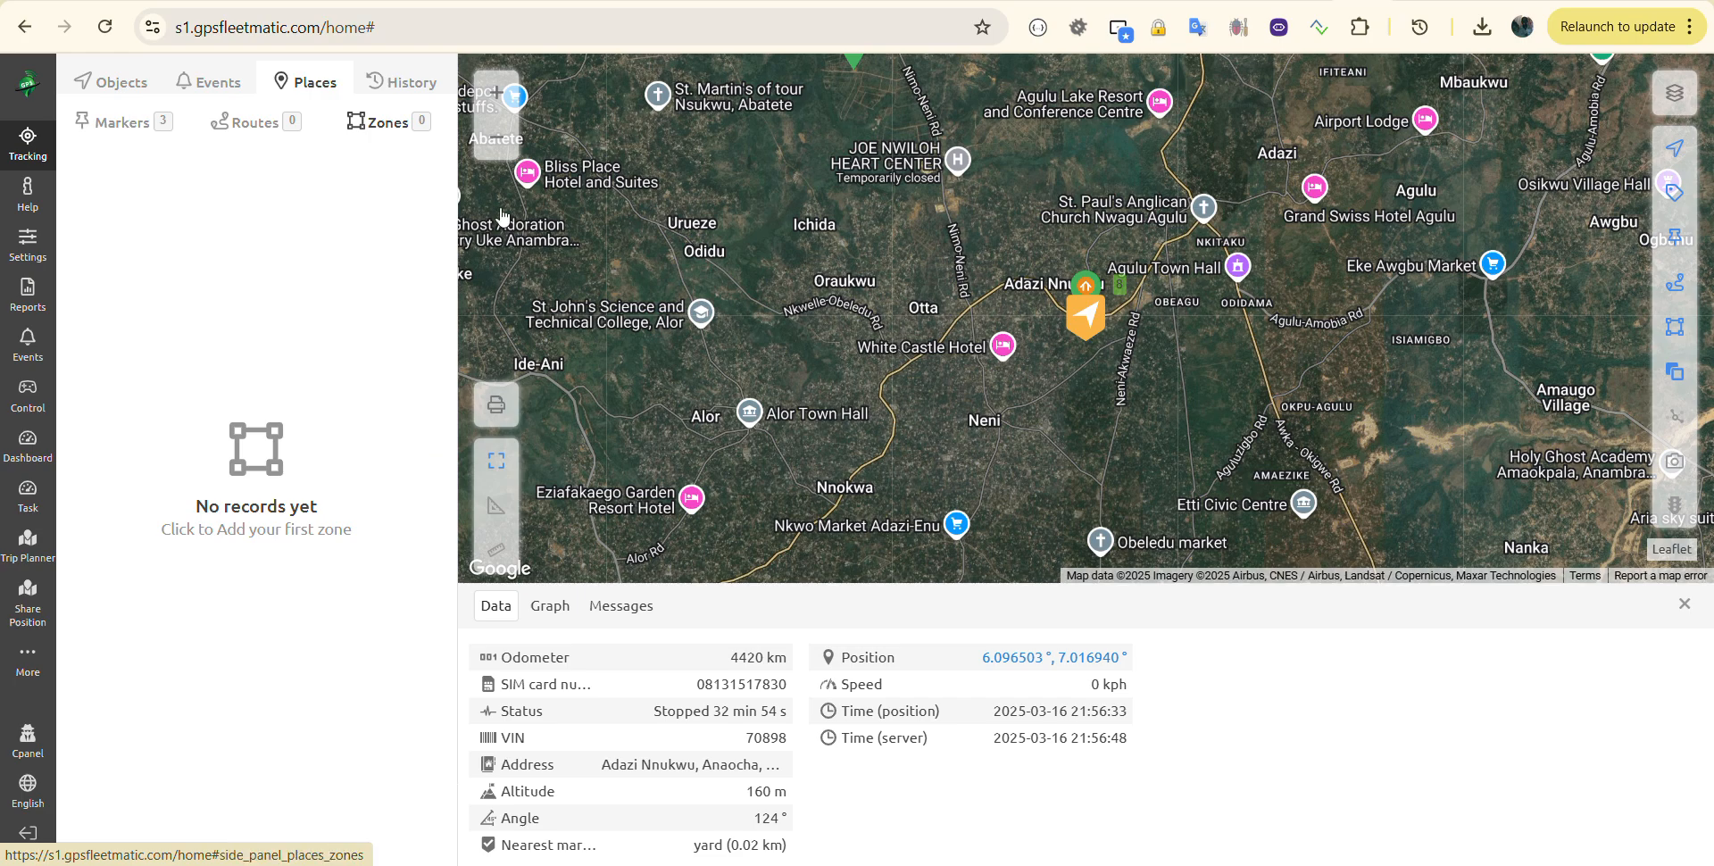
Step: Zoom the map in five levels onto the vehicles beside Nnewi Rd
left_click(489, 92)
left_click(489, 92)
left_click(489, 92)
left_click(490, 91)
left_click(489, 91)
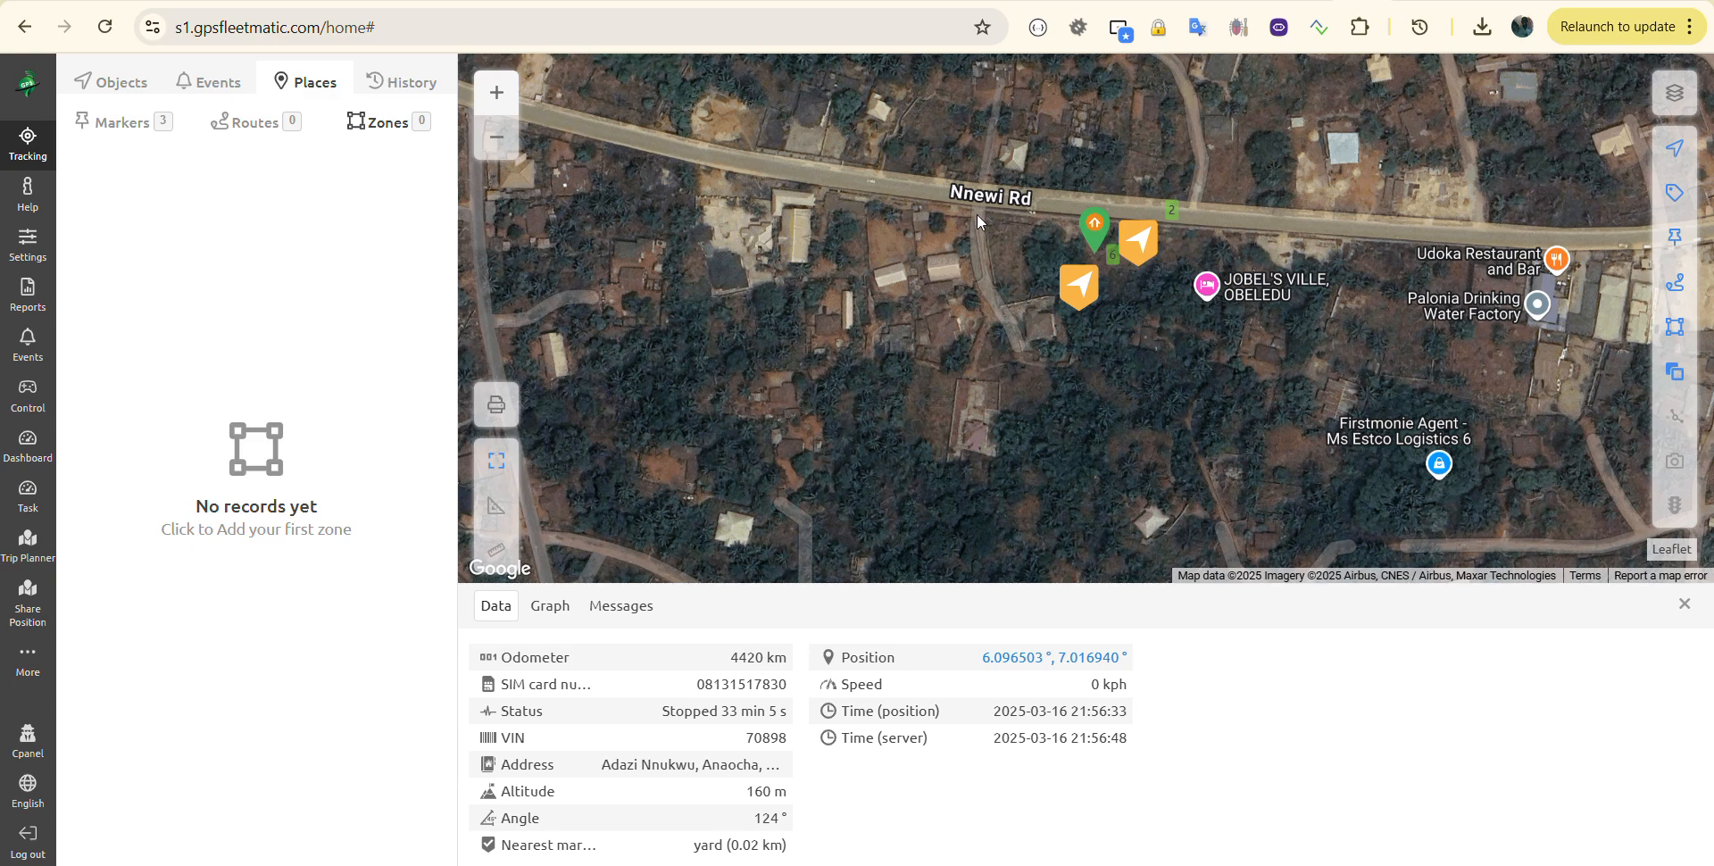
Step: Dismiss the vehicle speed popup and start the first zone, New zone 1
mouse_move(1078, 283)
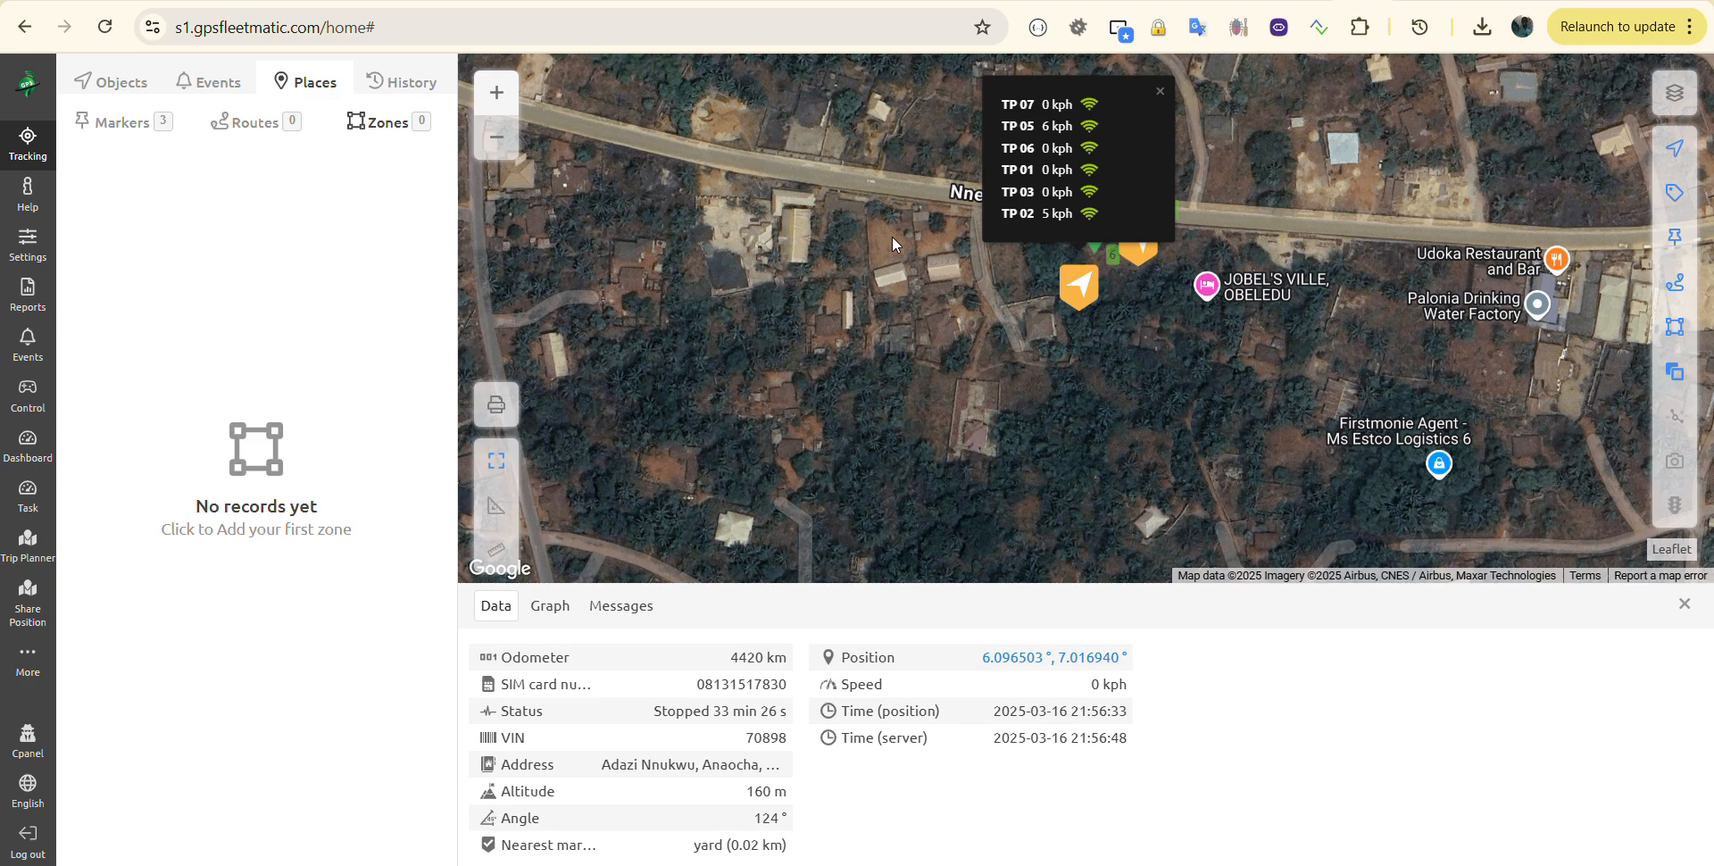
left_click(1161, 95)
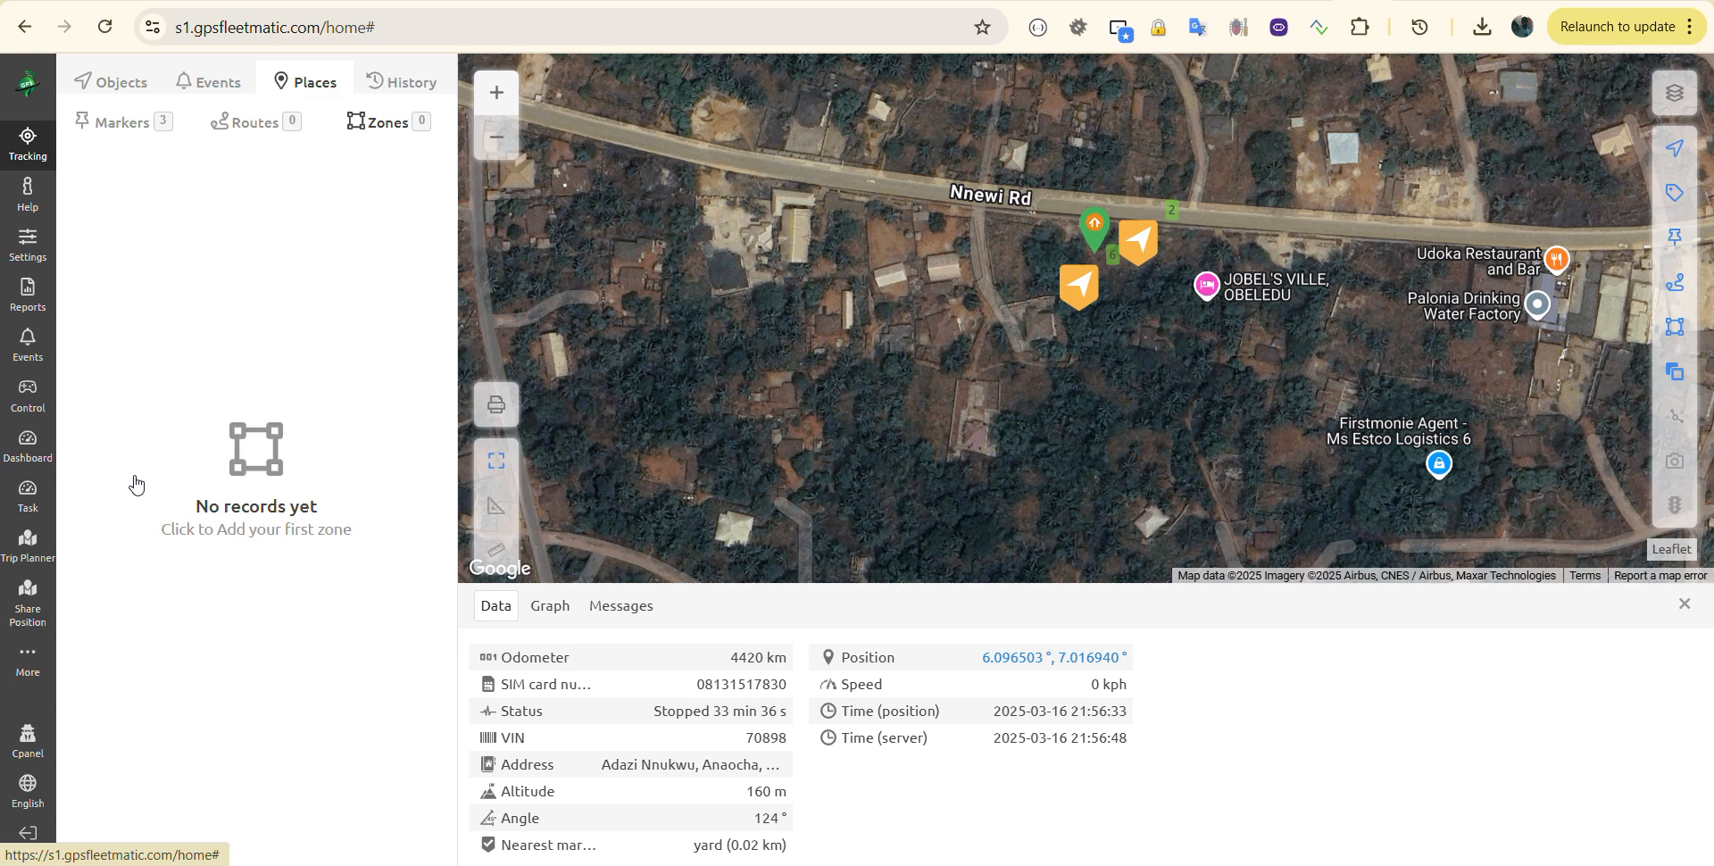
left_click(303, 526)
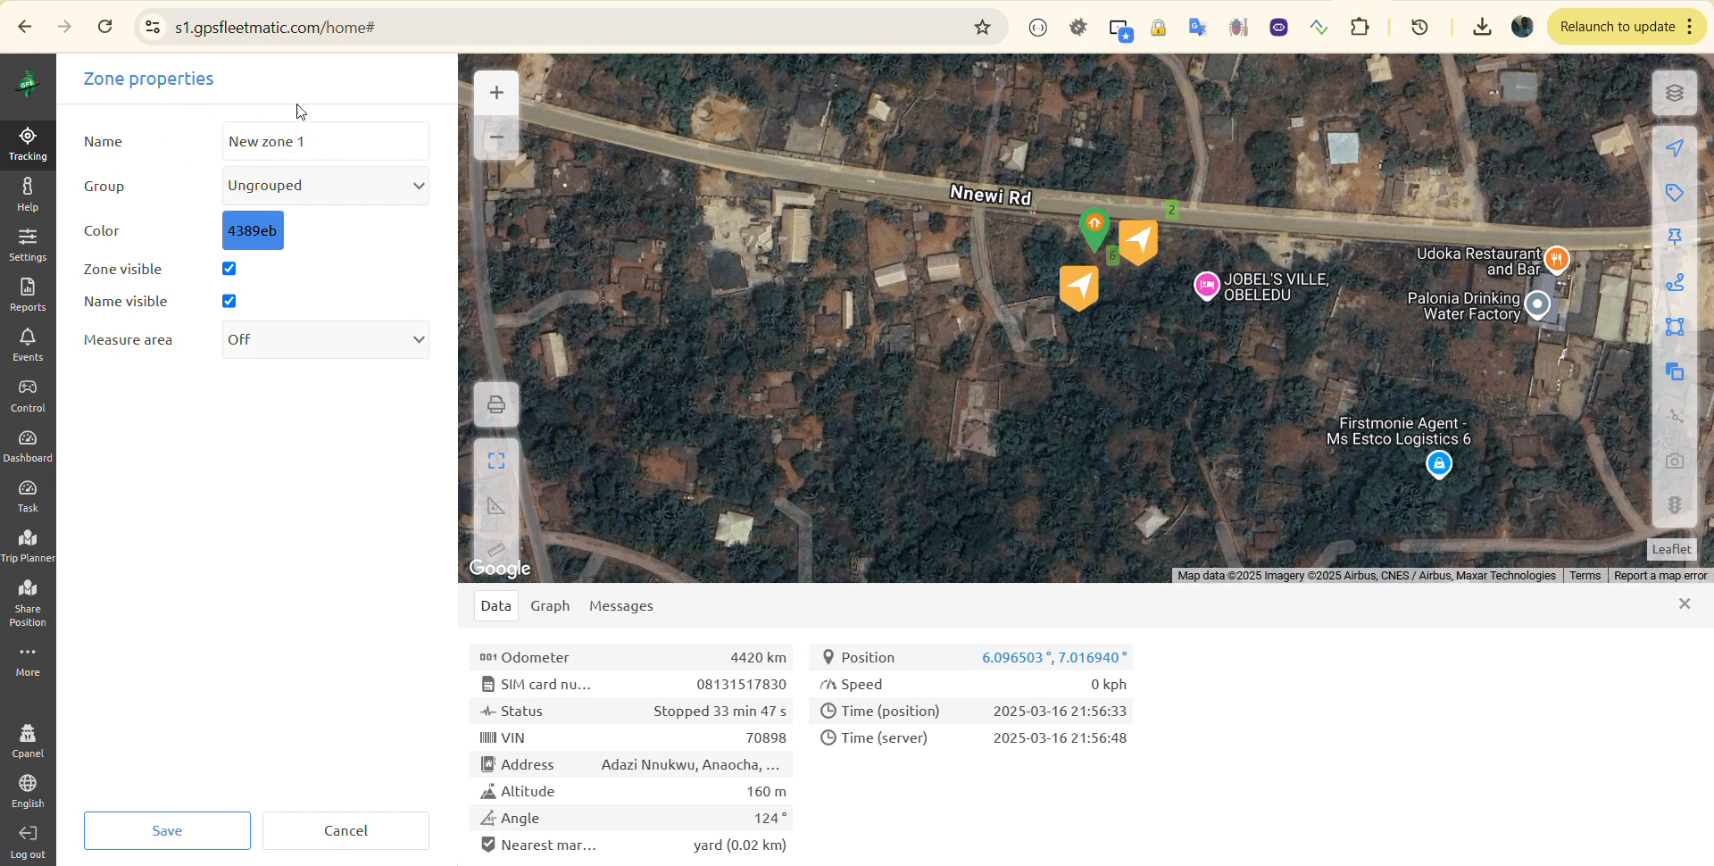
Step: Name the zone 'First Geofence' and outline four corners around the vehicles beside Nnewi Rd
key("ctrl+a")
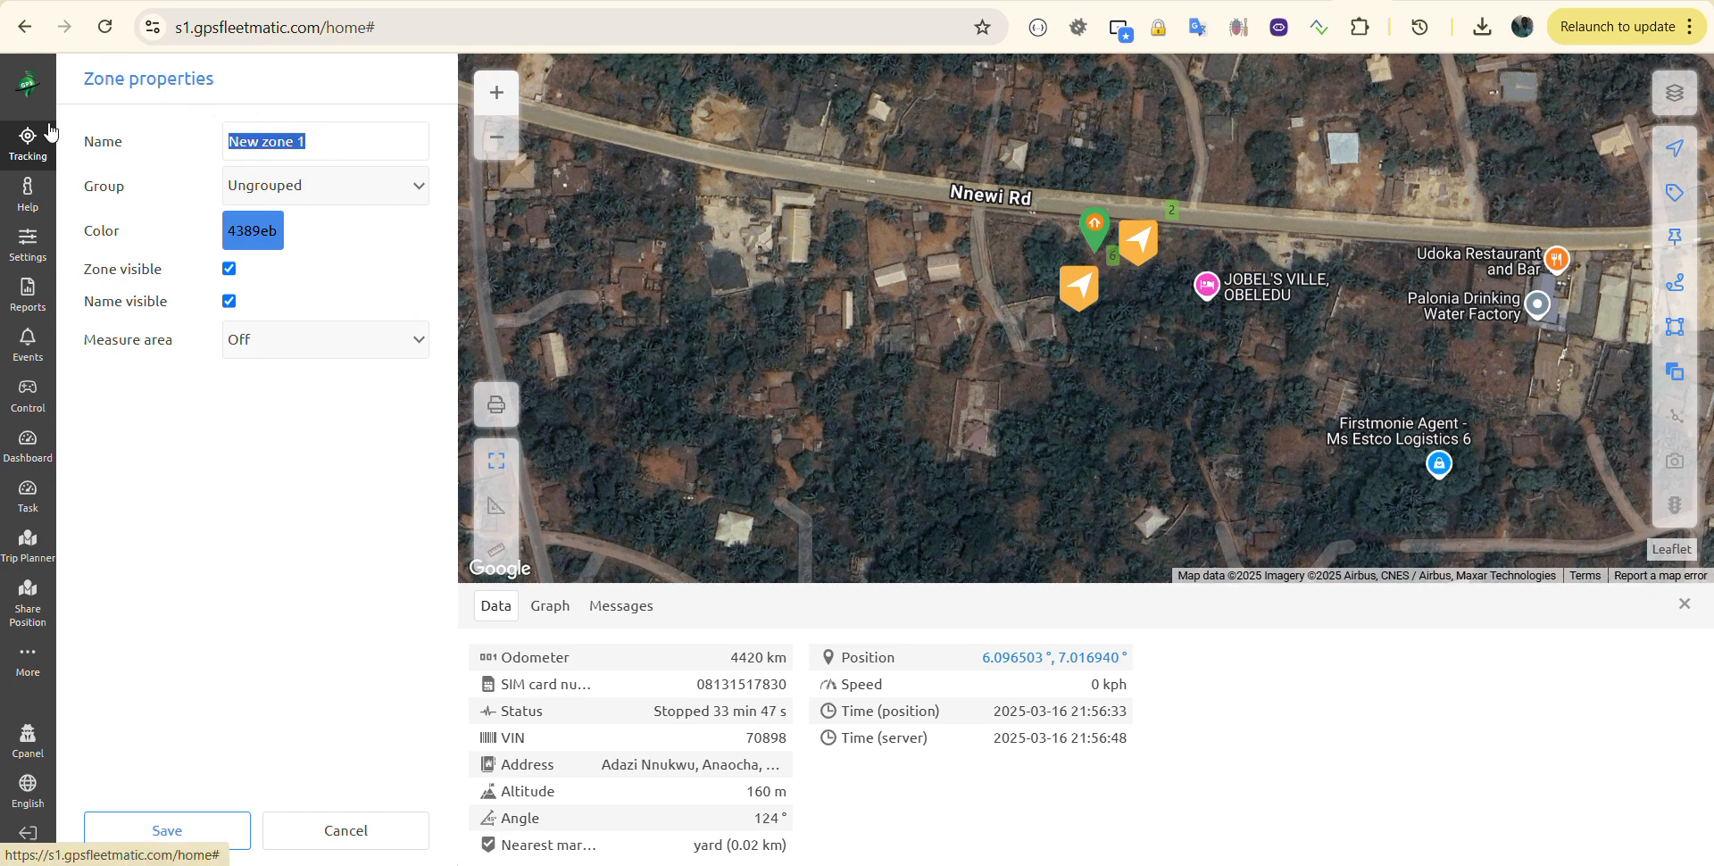
type("First Geofence")
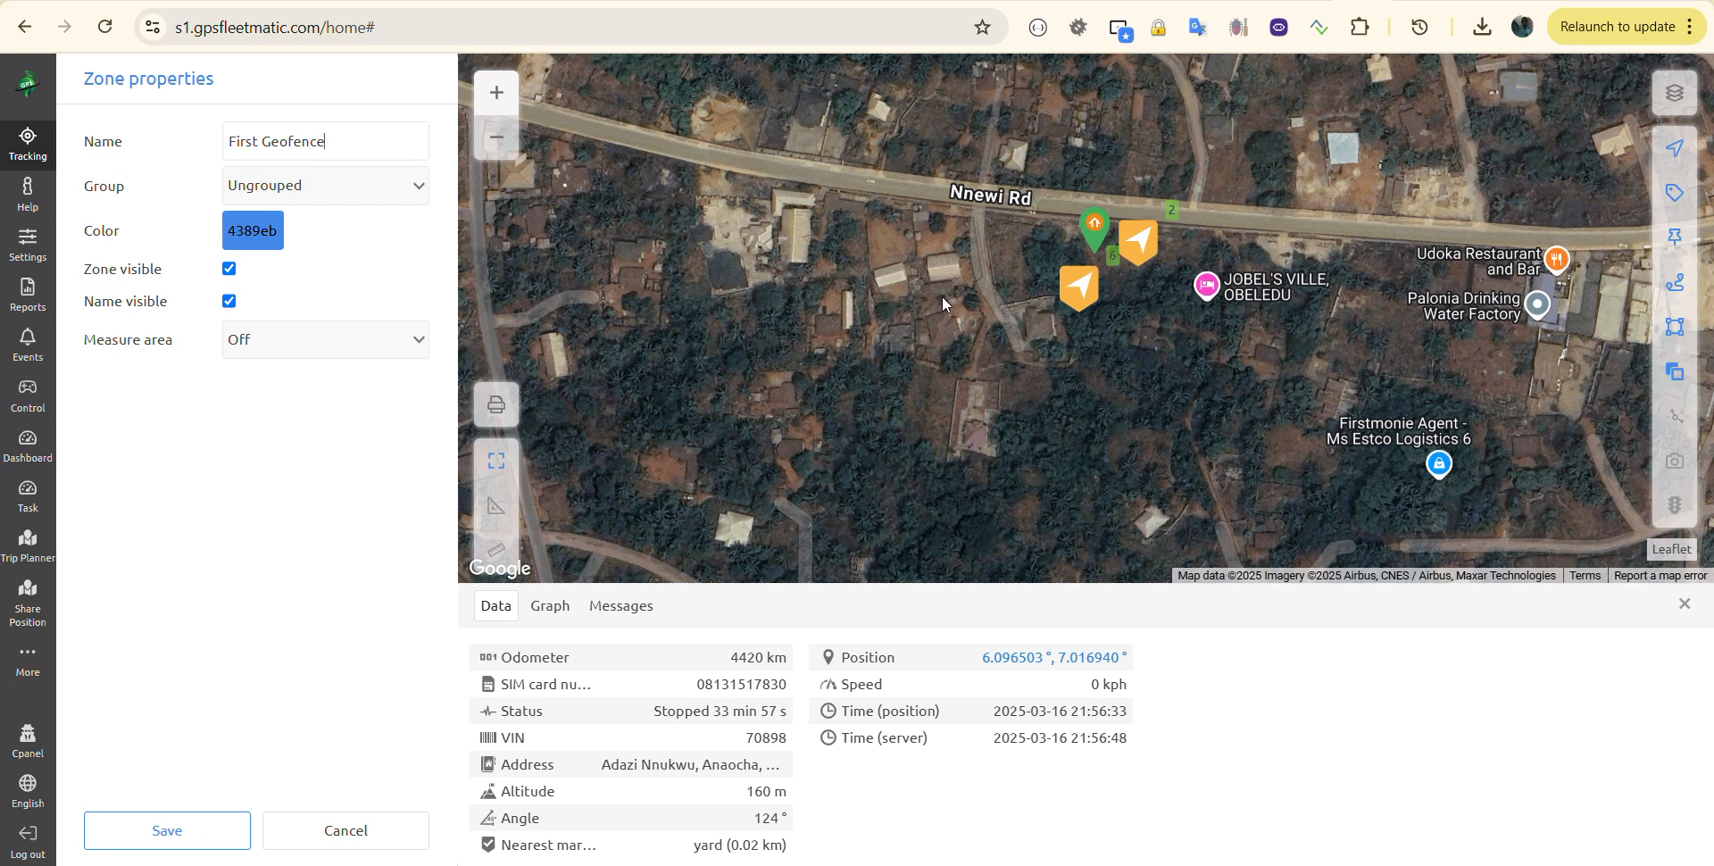
left_click(926, 153)
left_click(891, 305)
left_click(1054, 395)
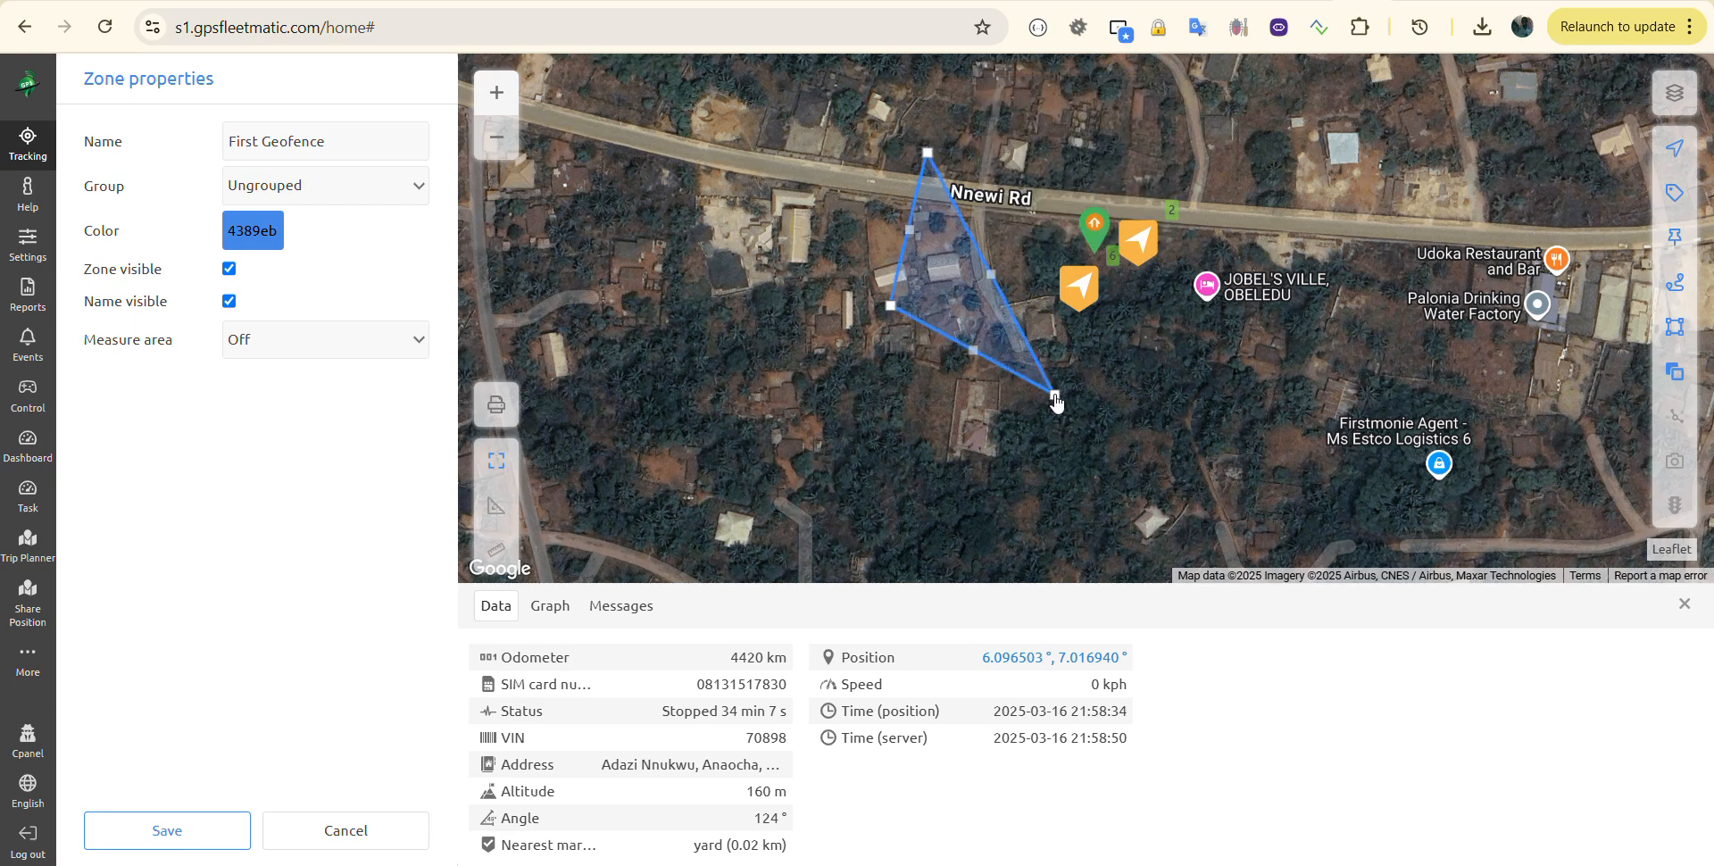
left_click(1214, 307)
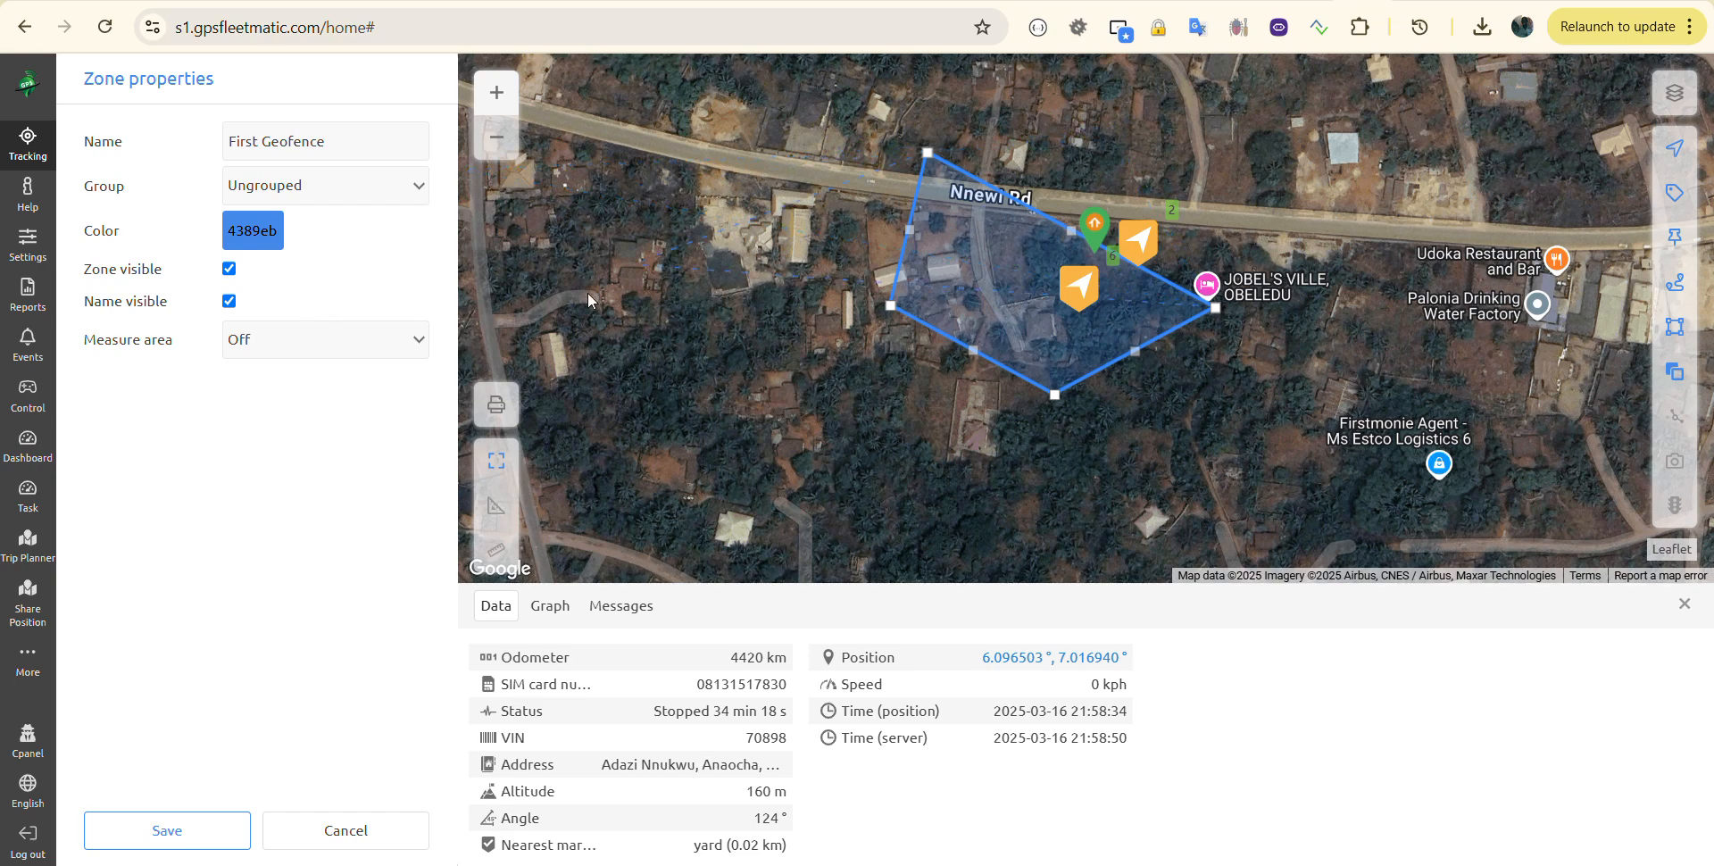
Step: Stretch the zone outline north across Nnewi Rd and save First Geofence
left_click(167, 832)
left_click_drag(1146, 120, 1147, 121)
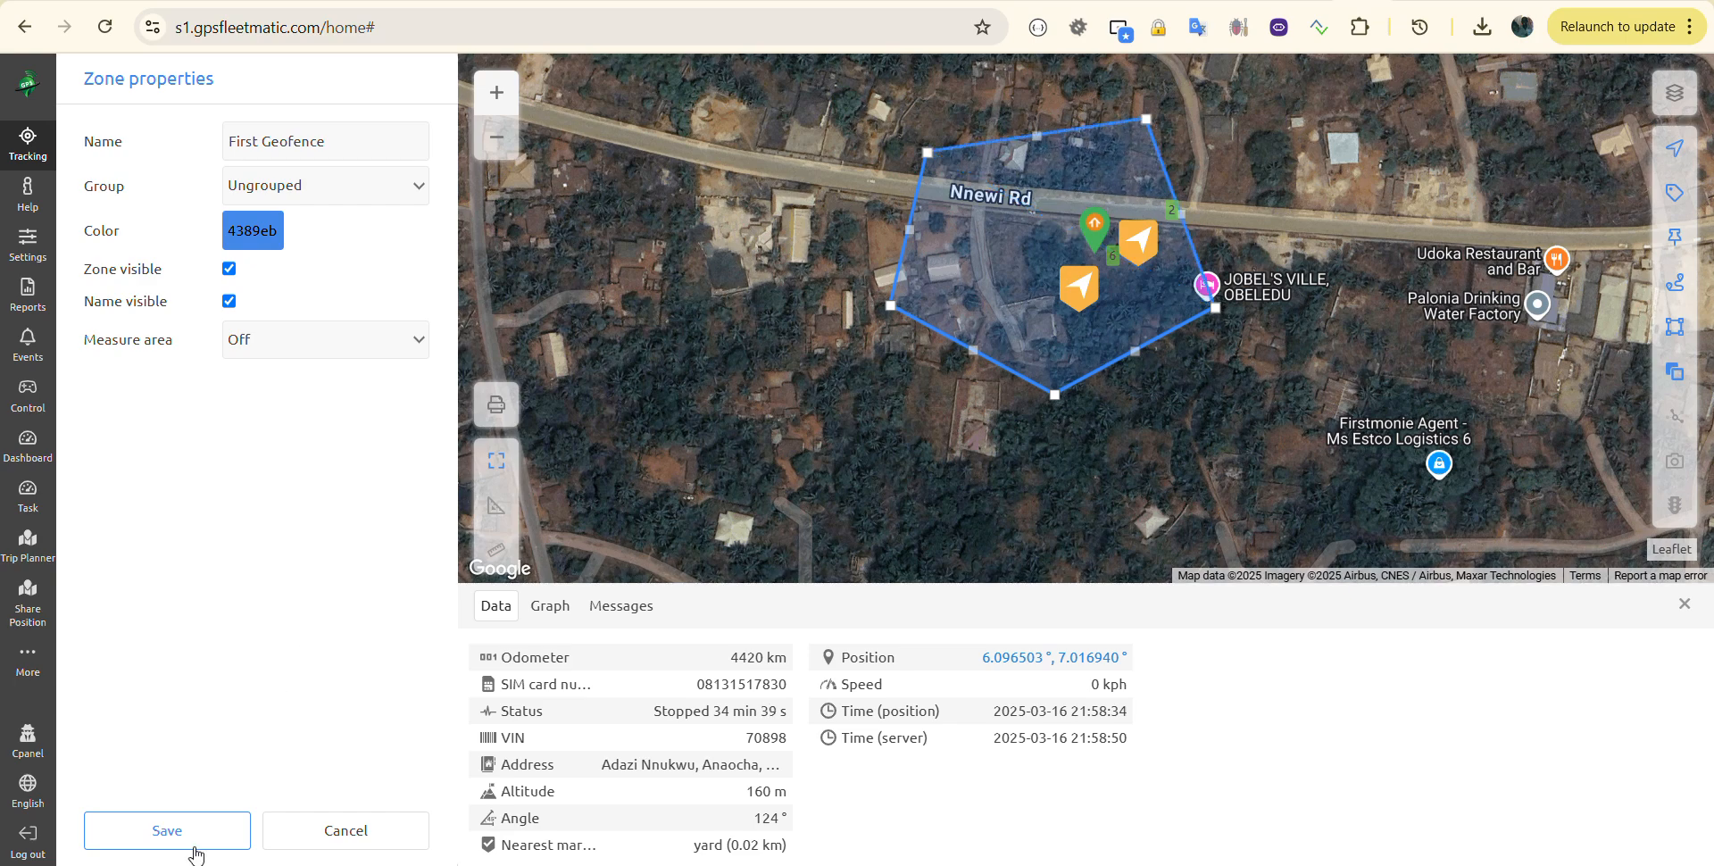
left_click(154, 837)
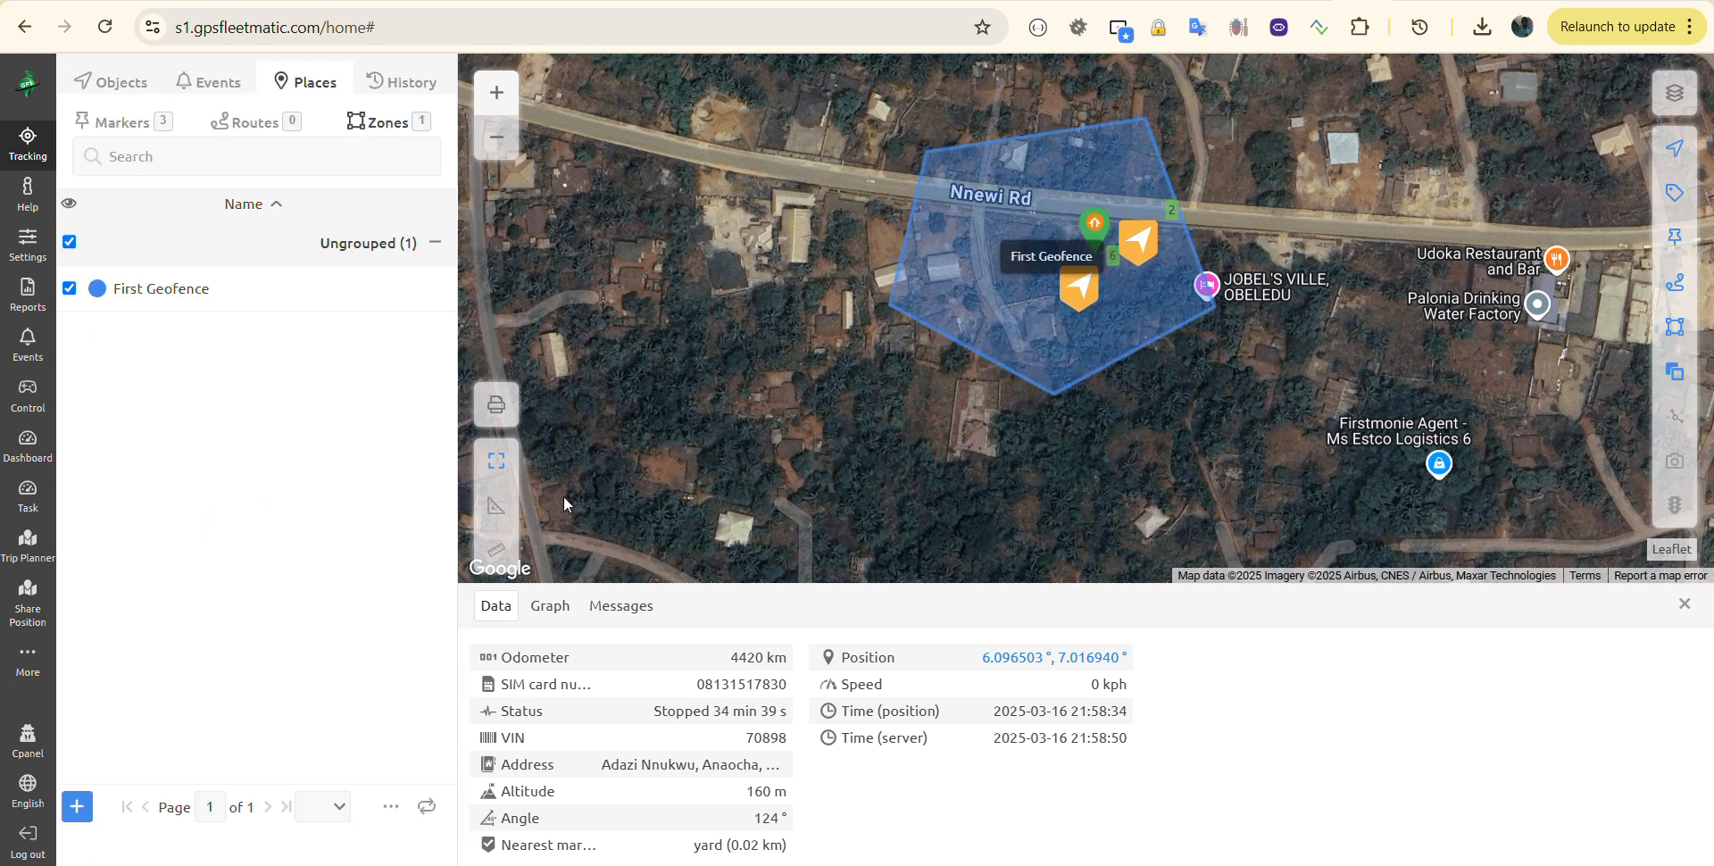
Step: Pan the map further up Nnewi Rd and begin a second zone, New zone 2
left_click_drag(683, 338, 932, 329)
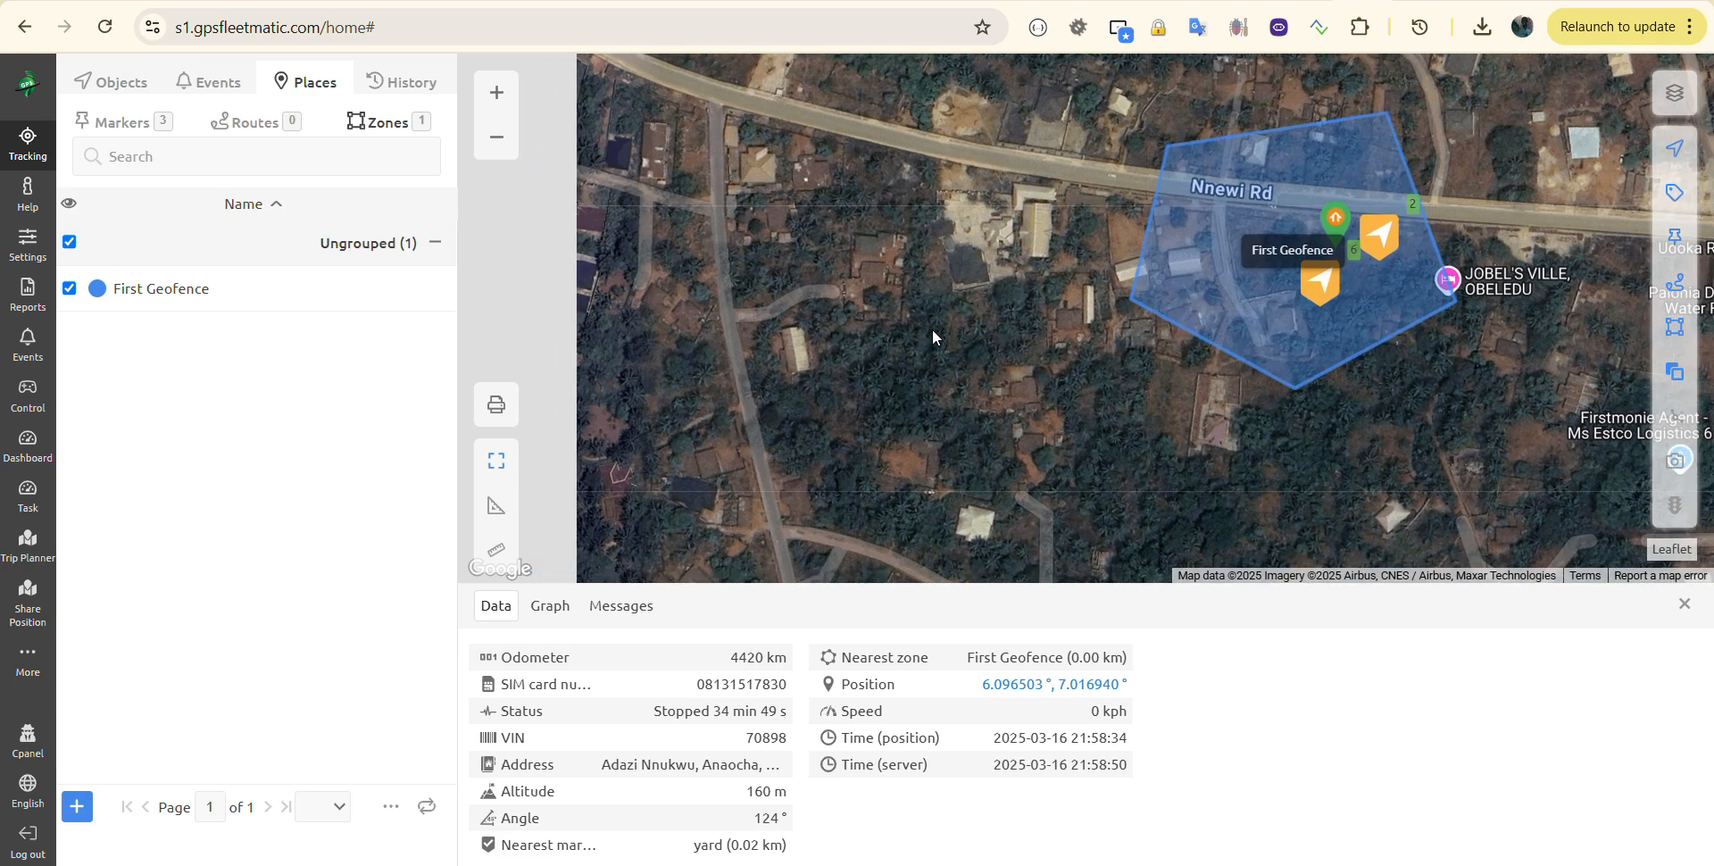
left_click_drag(885, 223, 1116, 324)
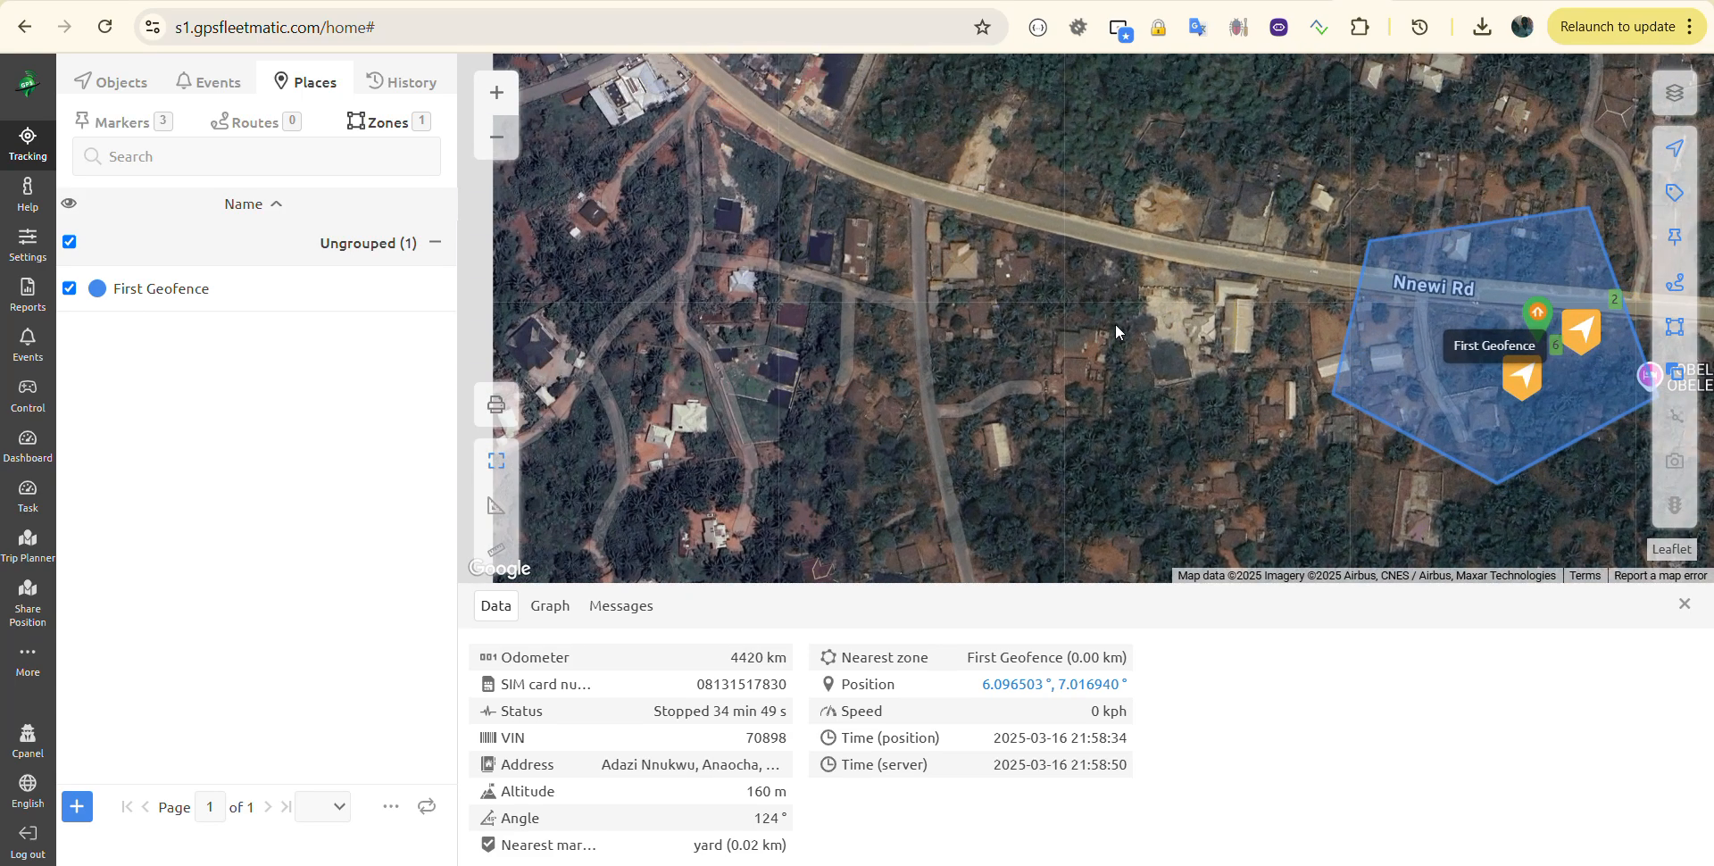
left_click_drag(773, 210, 934, 303)
left_click_drag(825, 286, 846, 461)
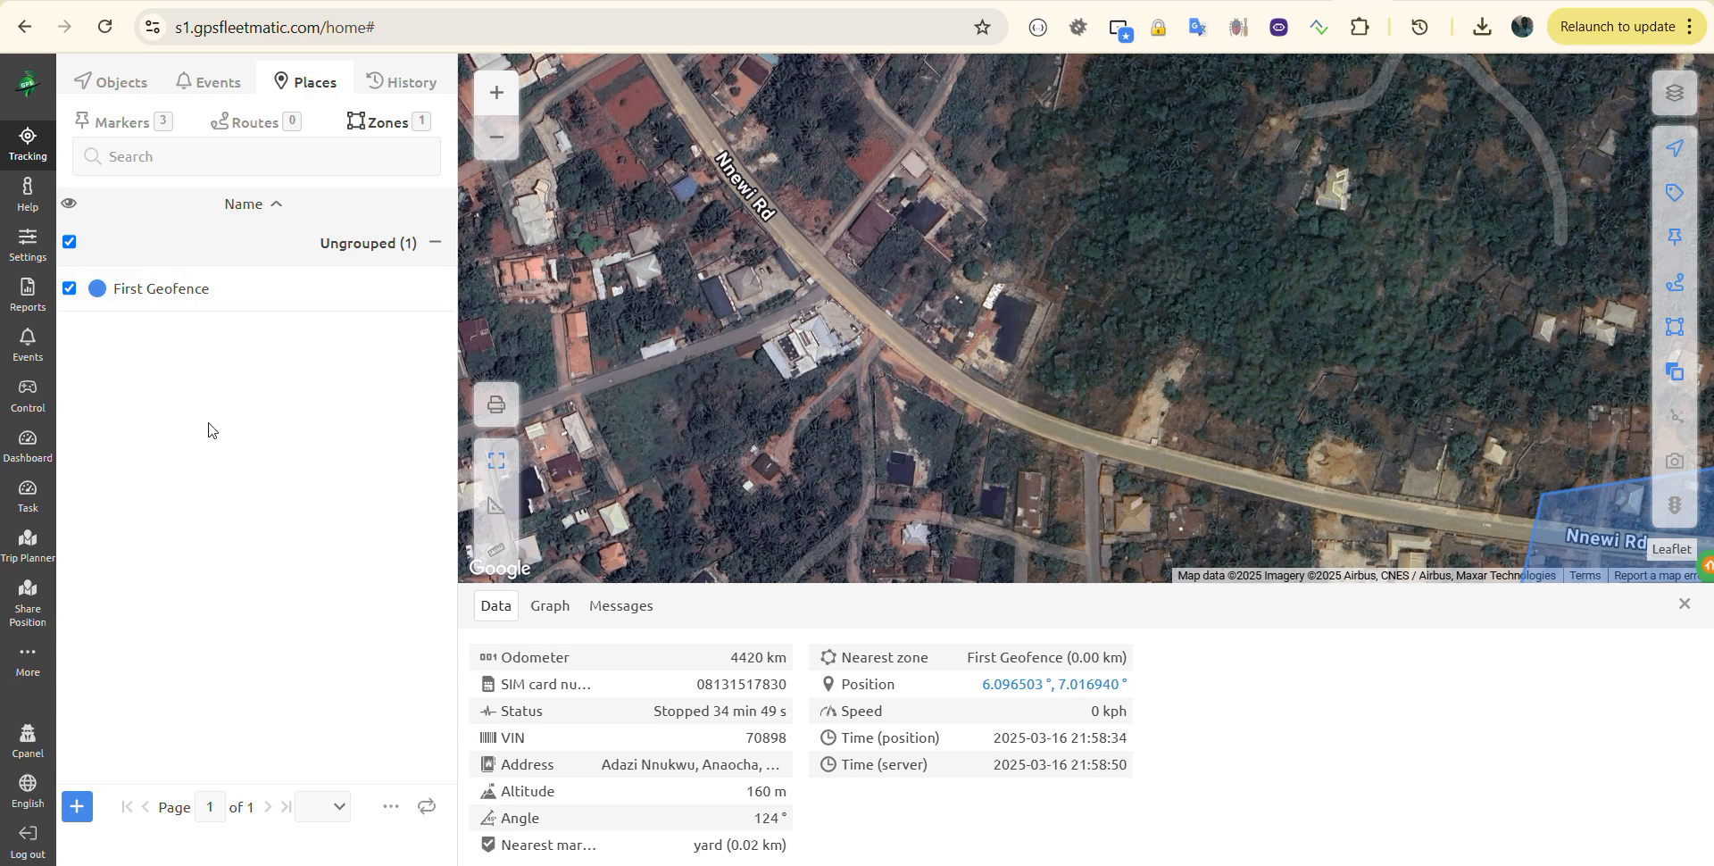
mouse_move(313, 302)
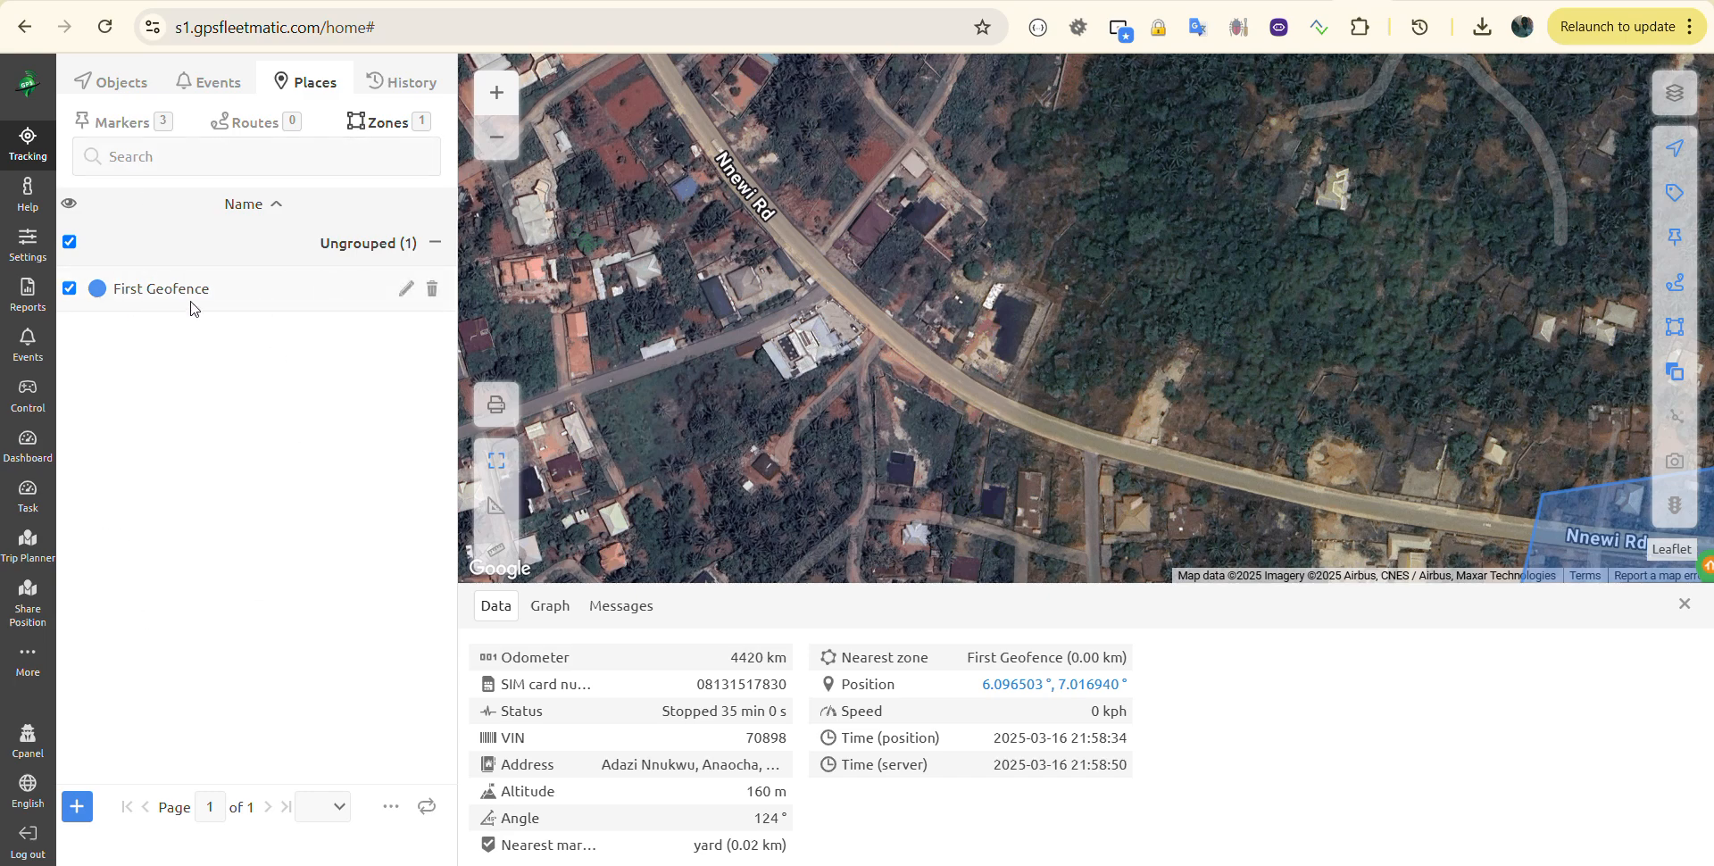
left_click(77, 807)
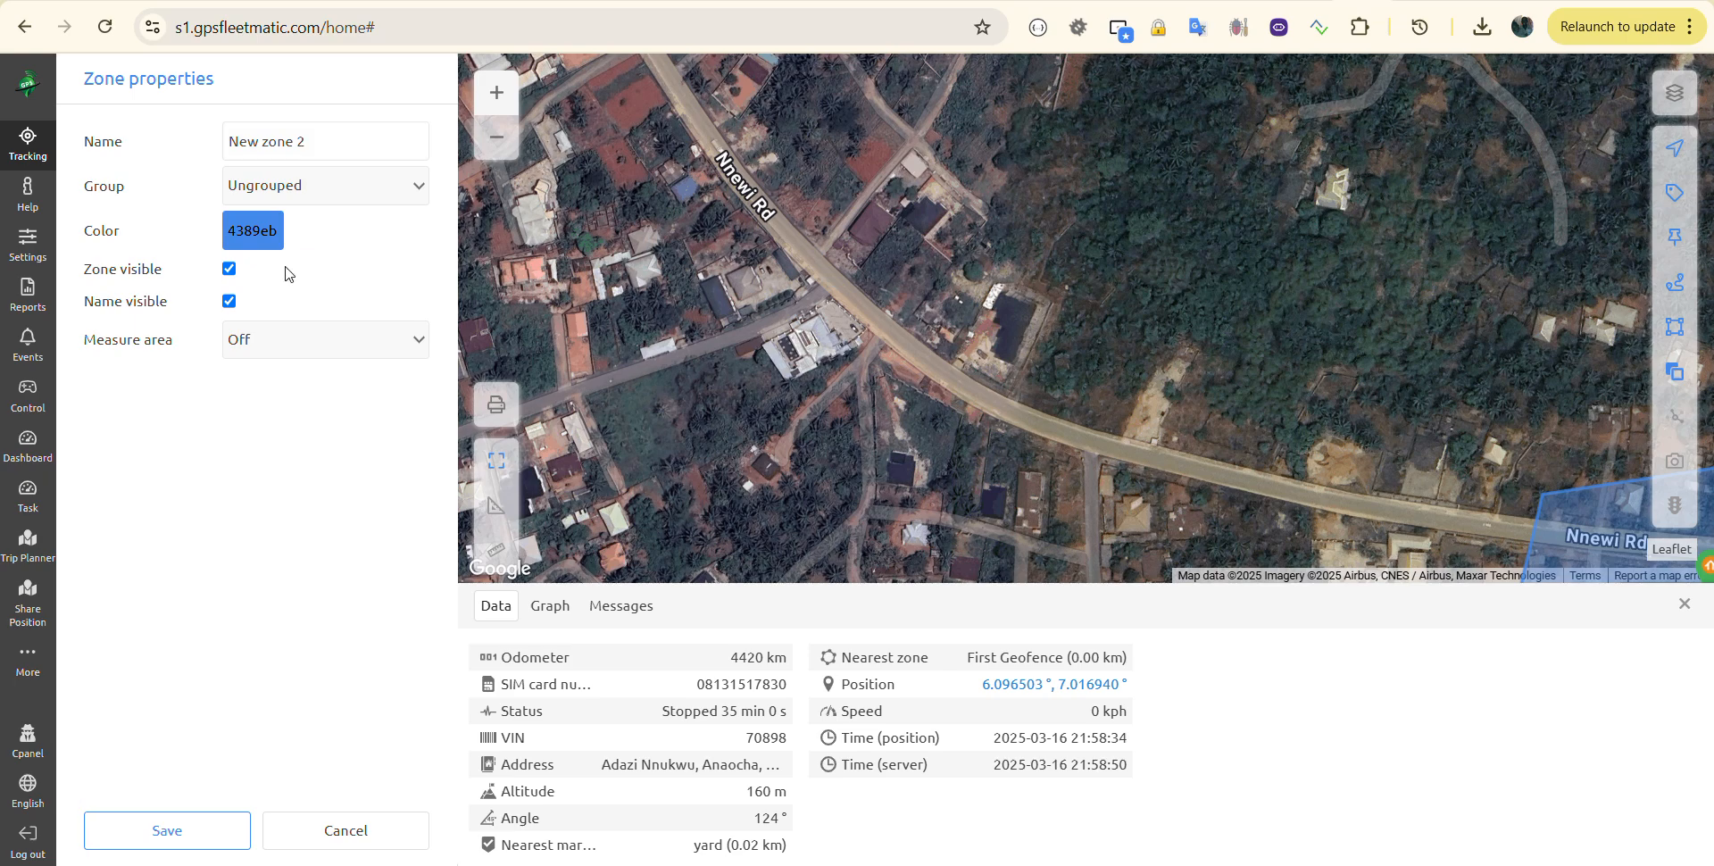
Step: Name the zone '2nd Geofence' and give it the light green colour BFFF6B
left_click_drag(329, 140, 209, 143)
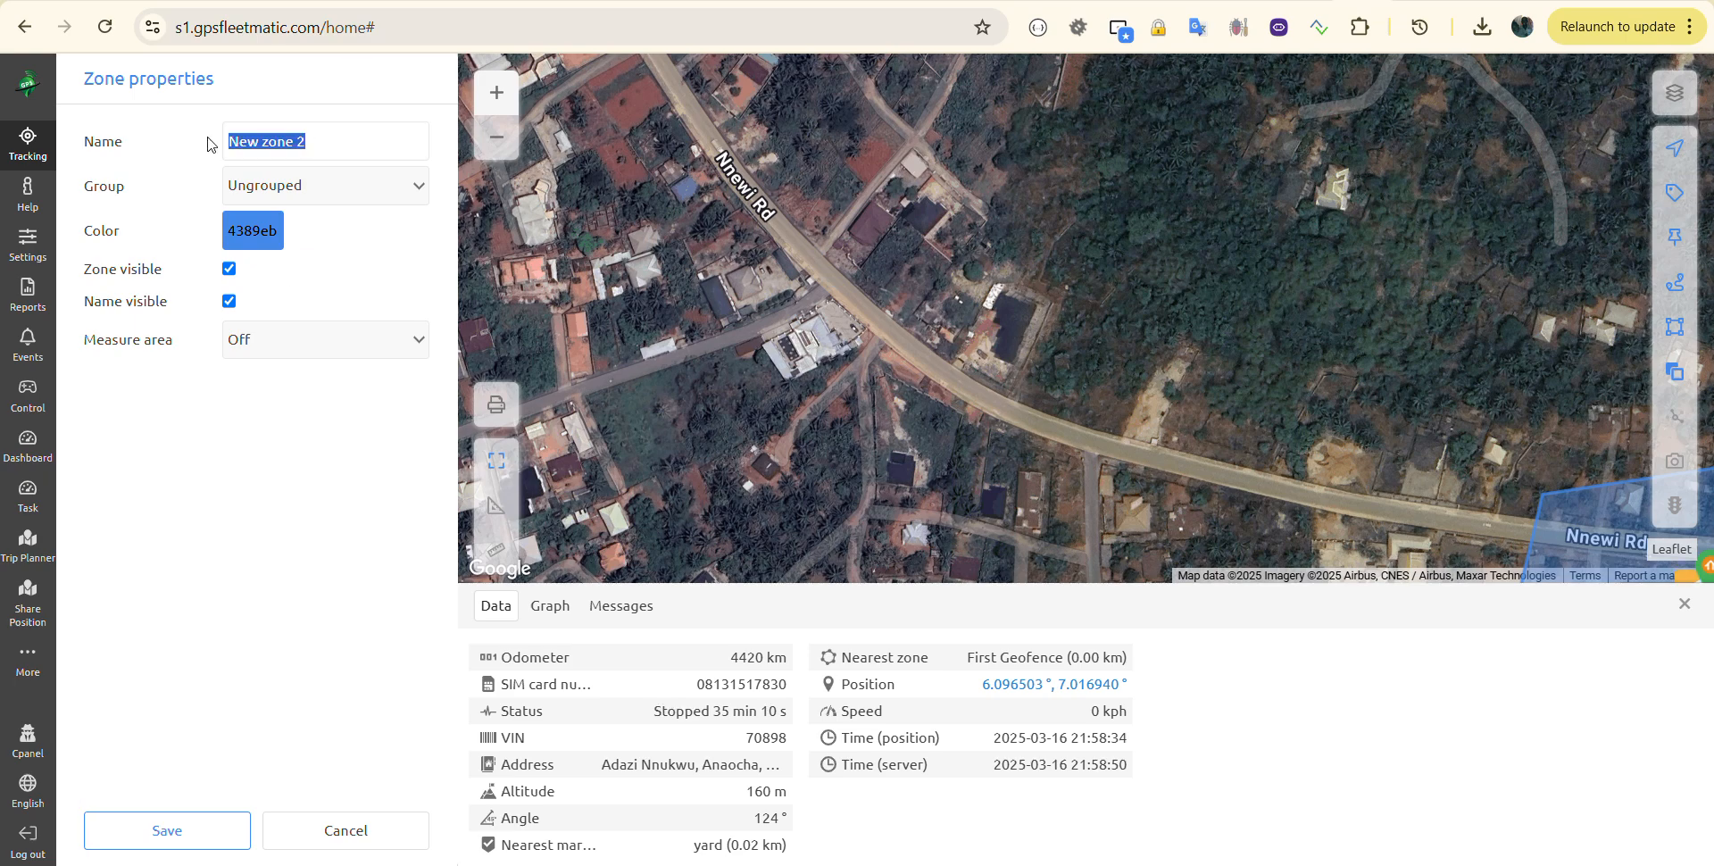
type("2nd Geofr")
key("BackSpace")
type("ence")
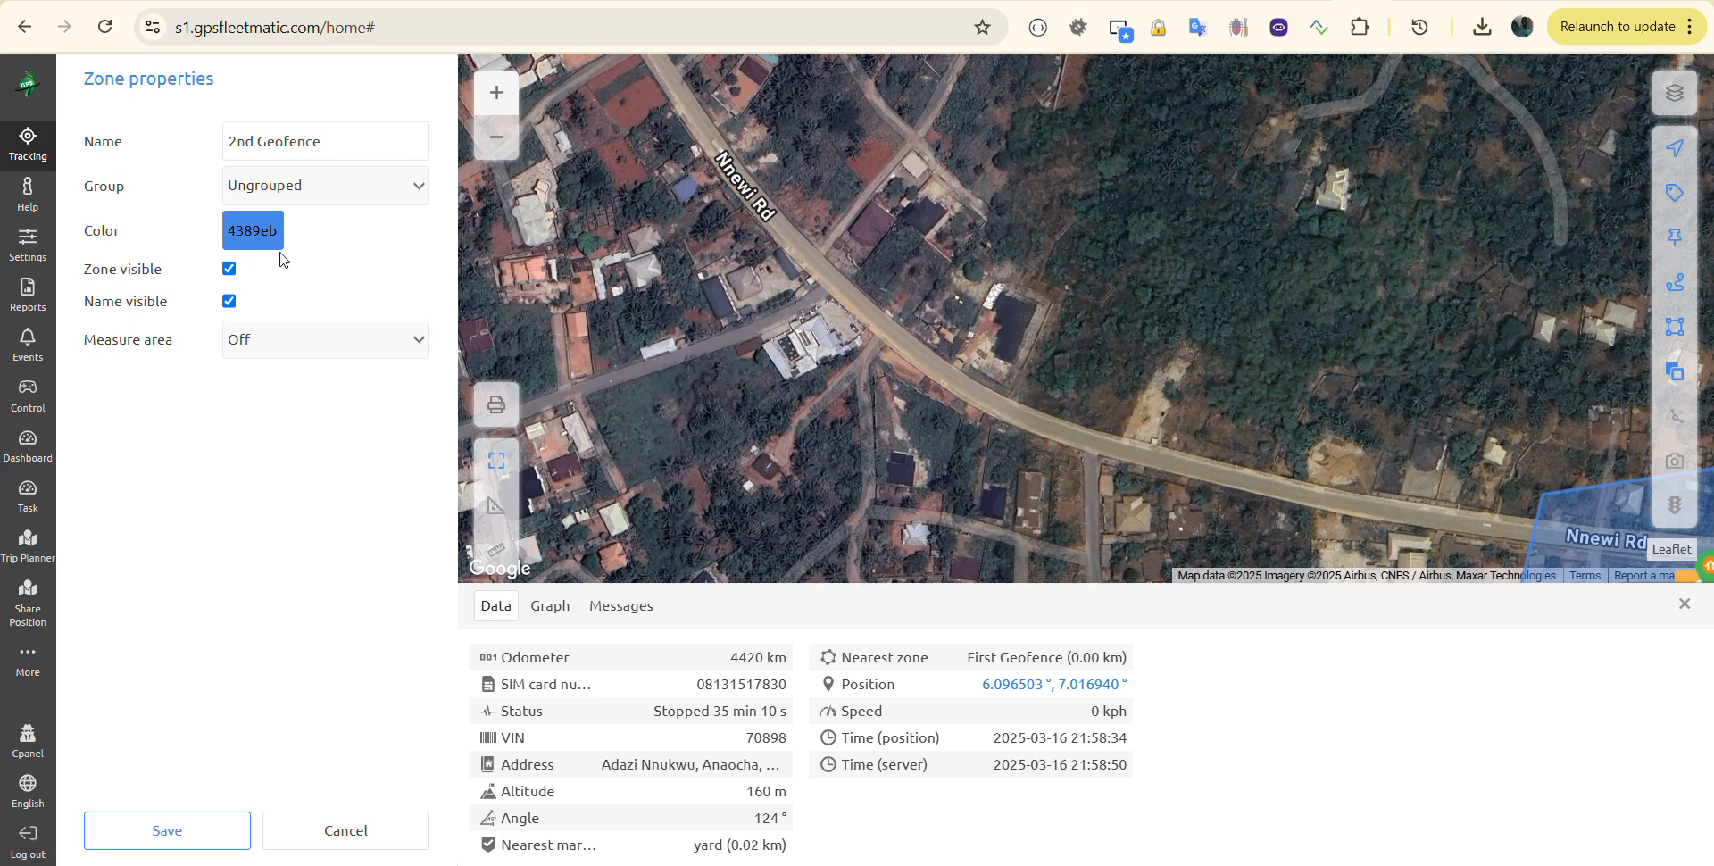
left_click(246, 233)
left_click(277, 296)
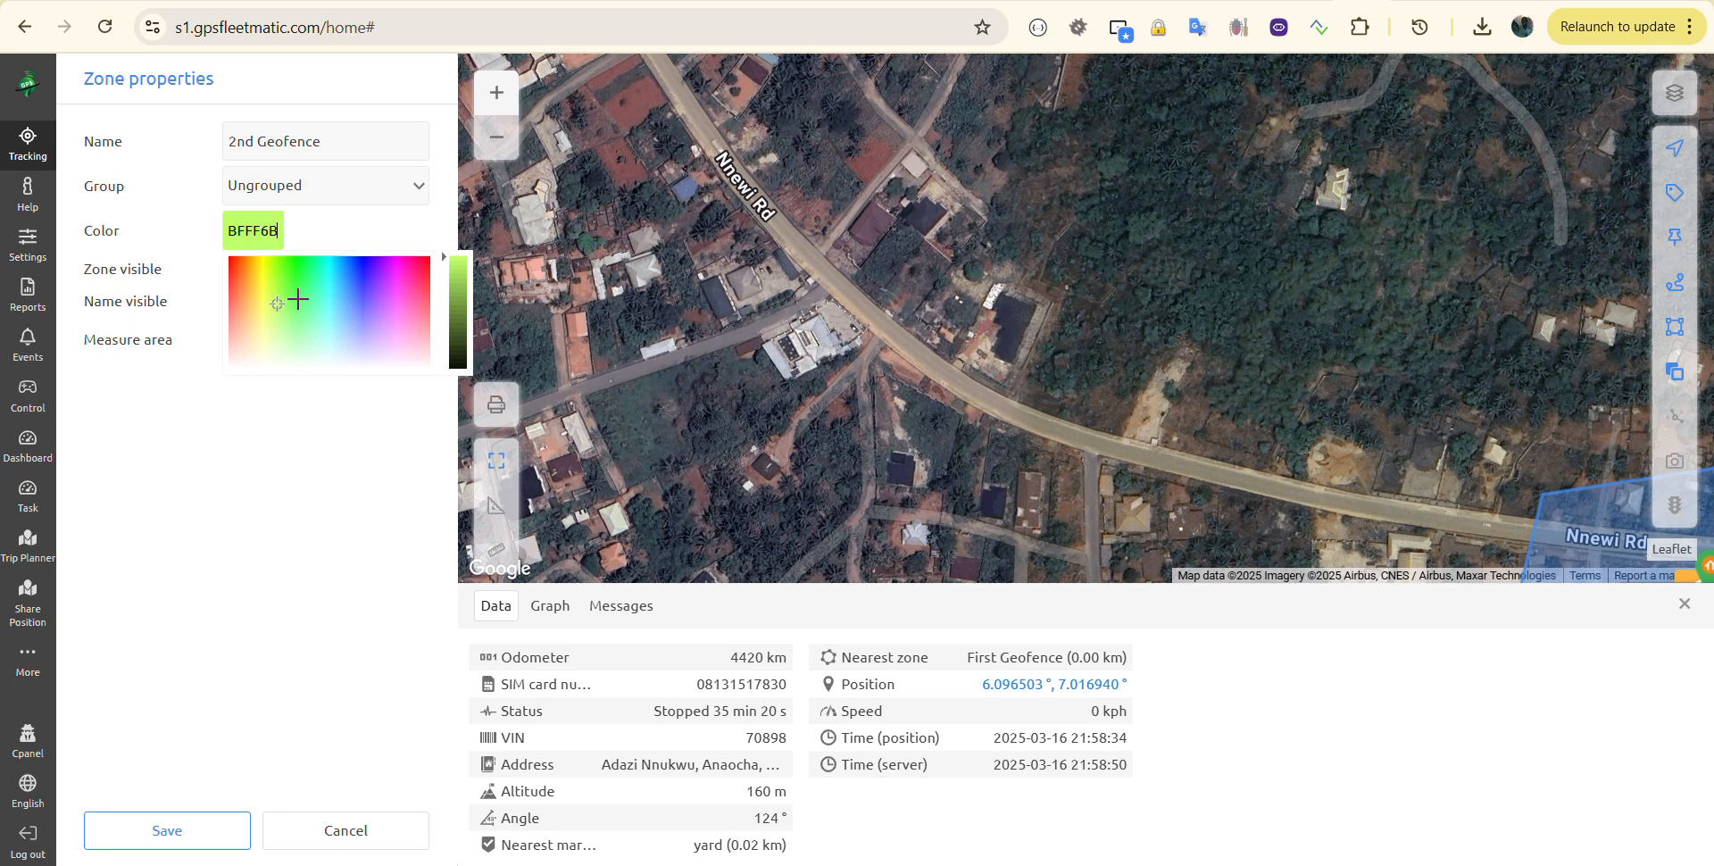
left_click(295, 496)
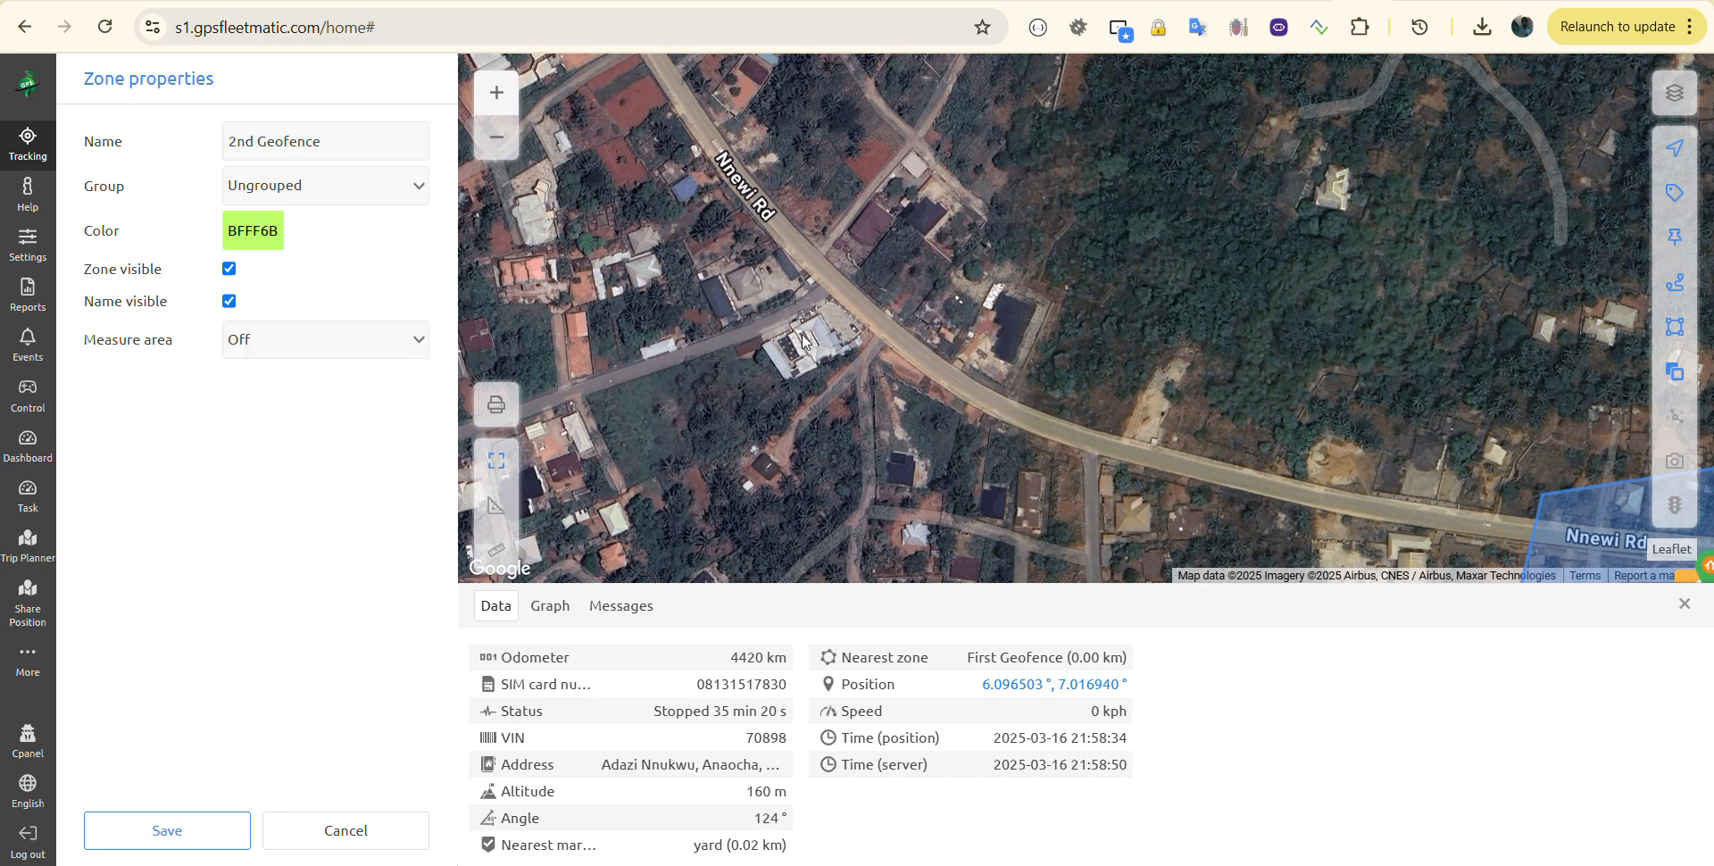
Step: Outline the 2nd Geofence triangle north of Nnewi Rd and save it
left_click(809, 412)
left_click(878, 340)
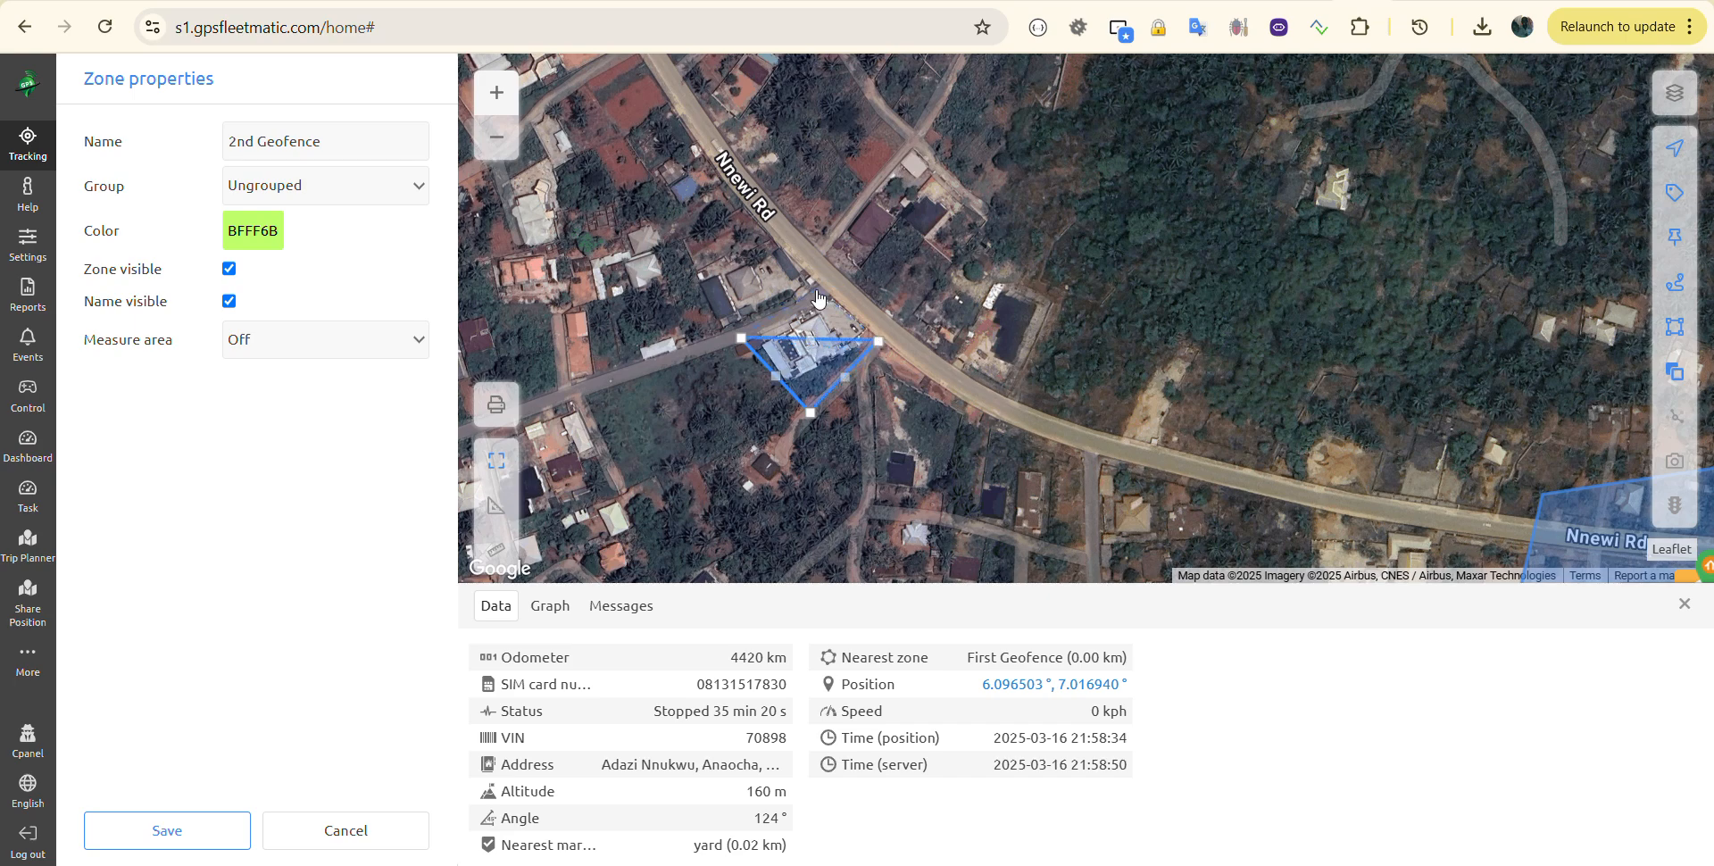
left_click(175, 833)
left_click_drag(1083, 457, 853, 307)
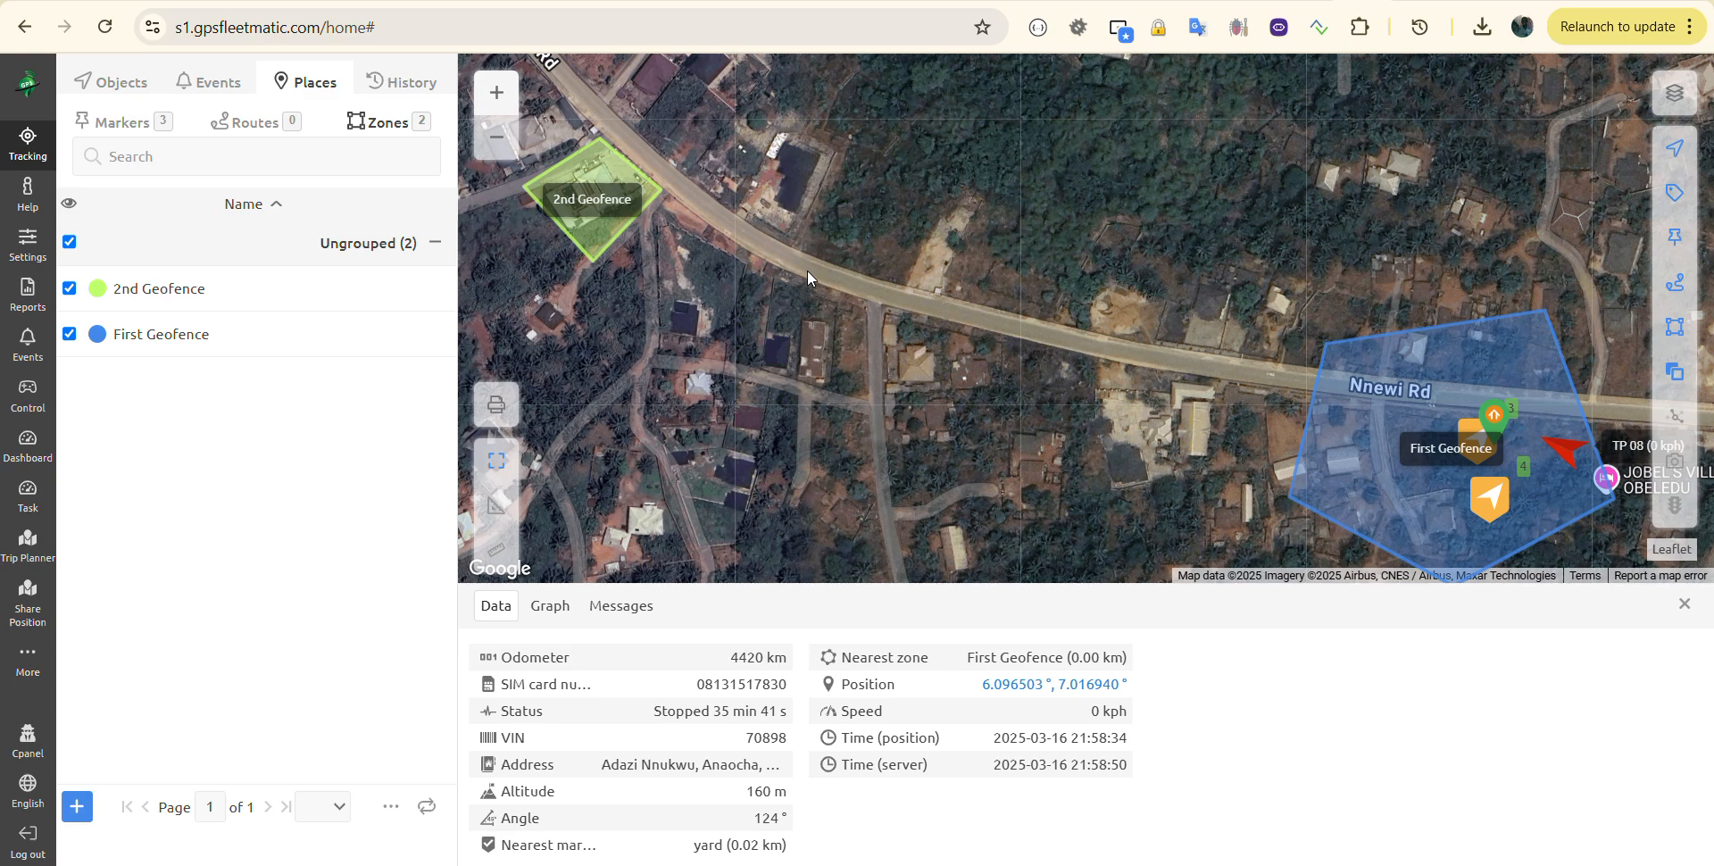
left_click(15, 356)
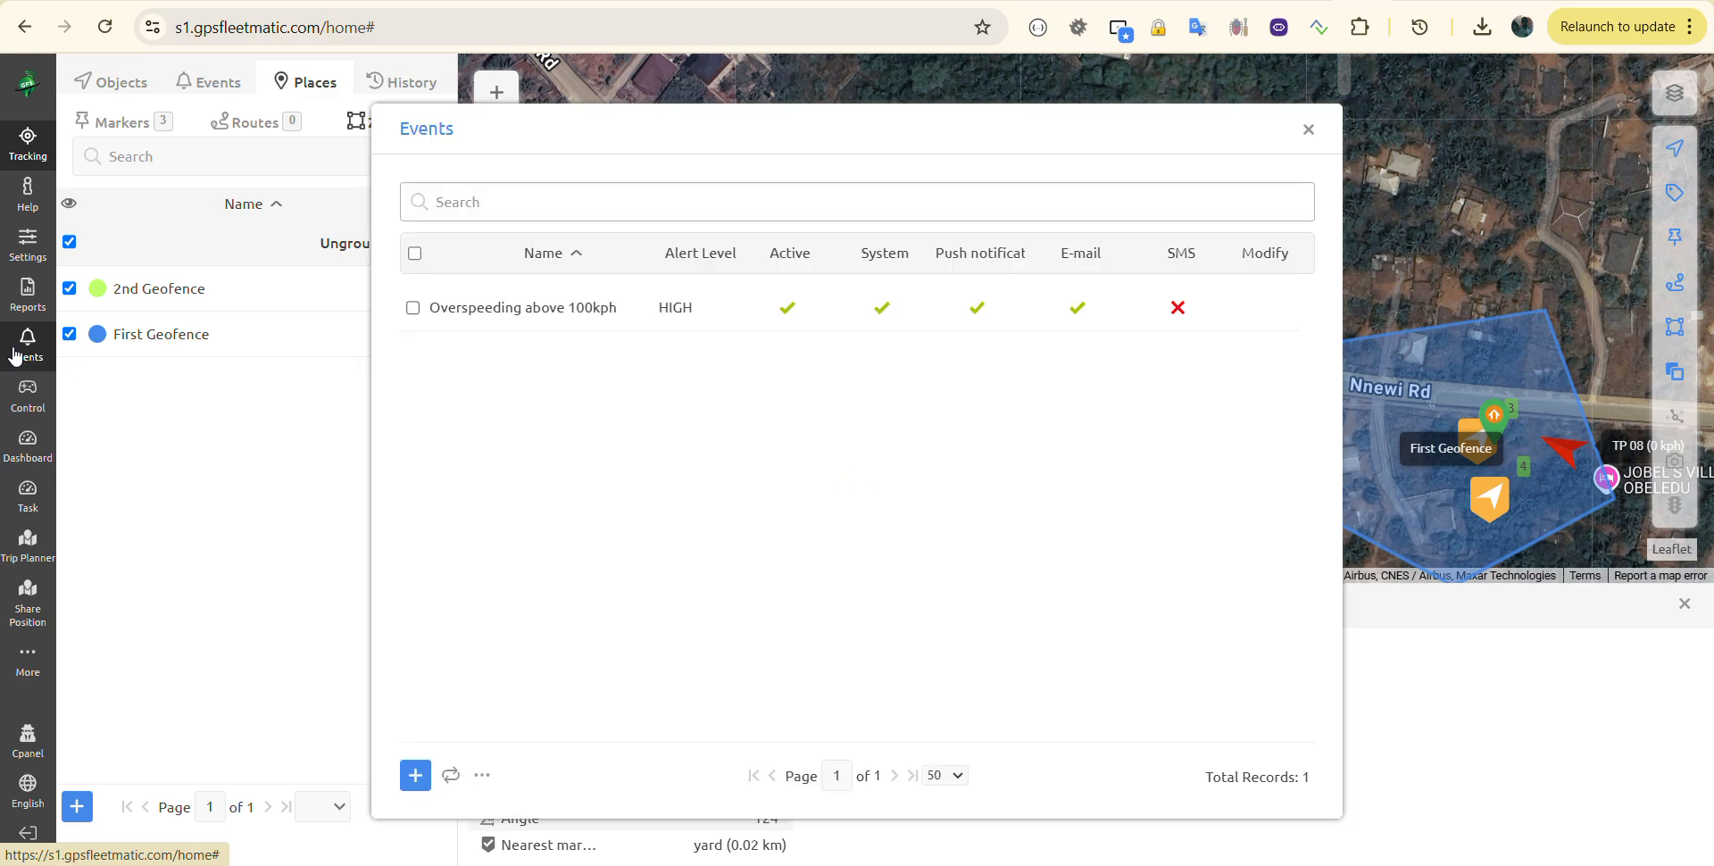
left_click(1309, 132)
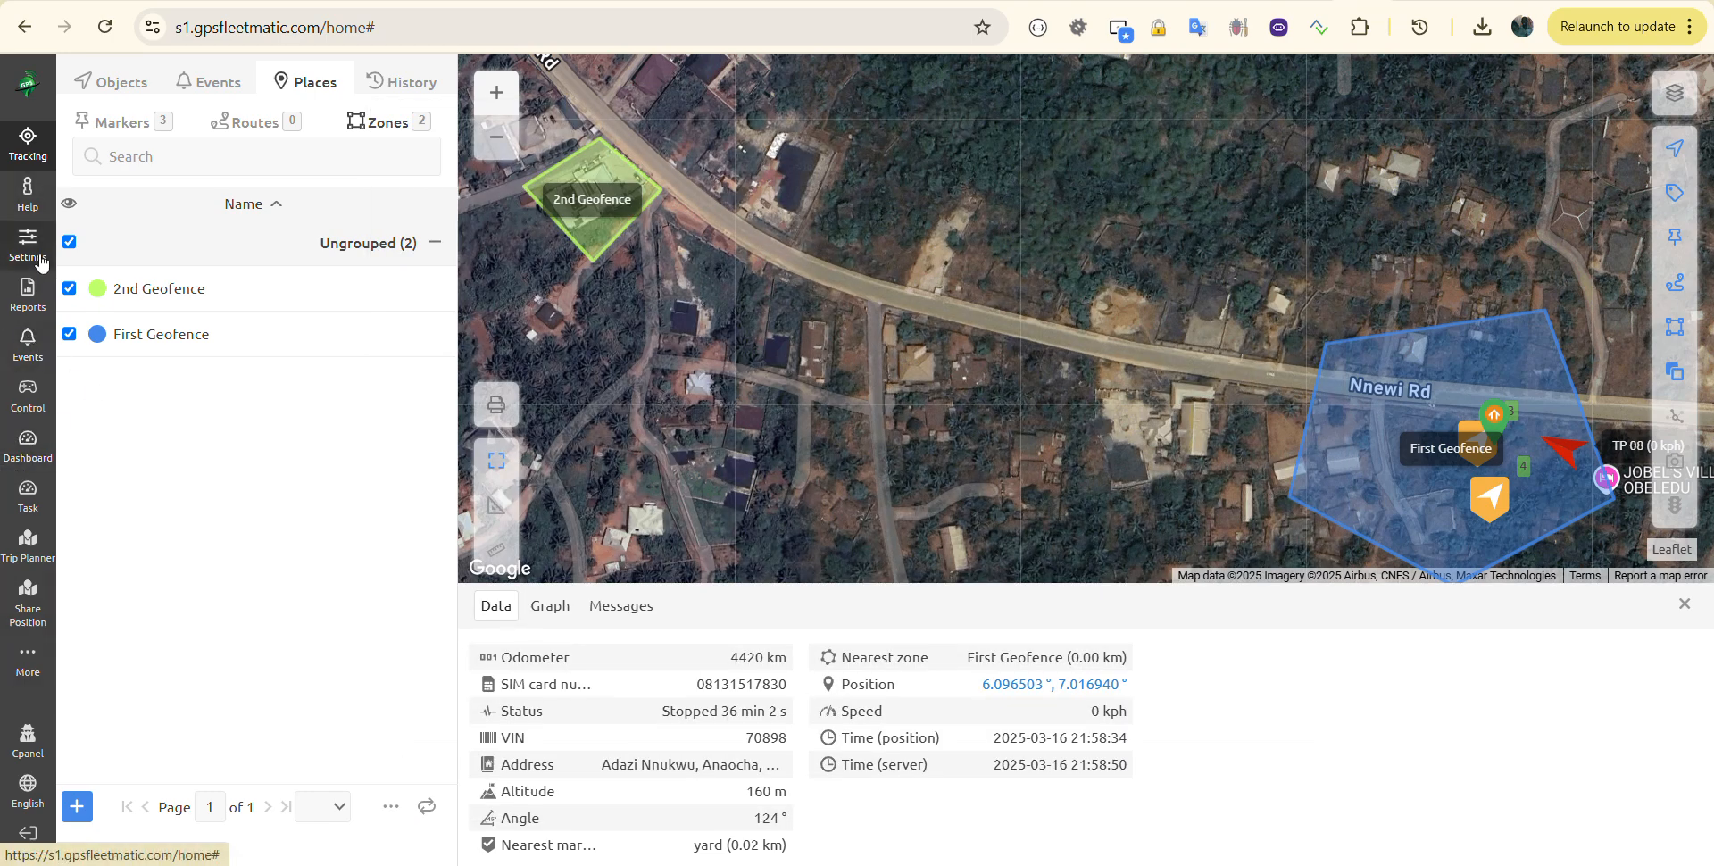
left_click(25, 348)
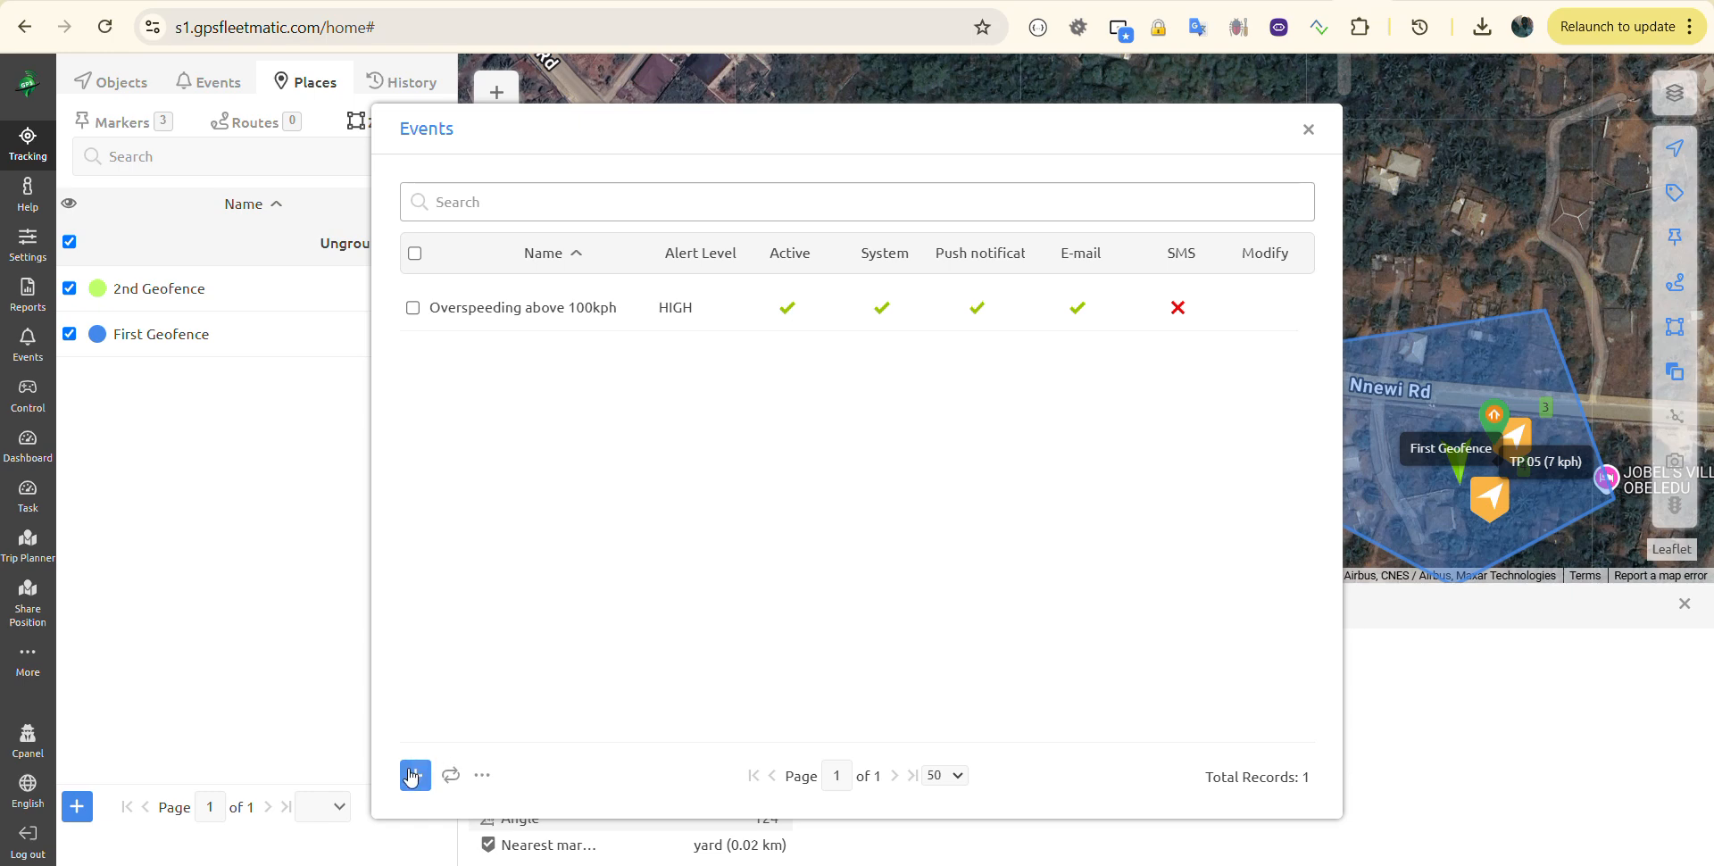
mouse_move(1276, 312)
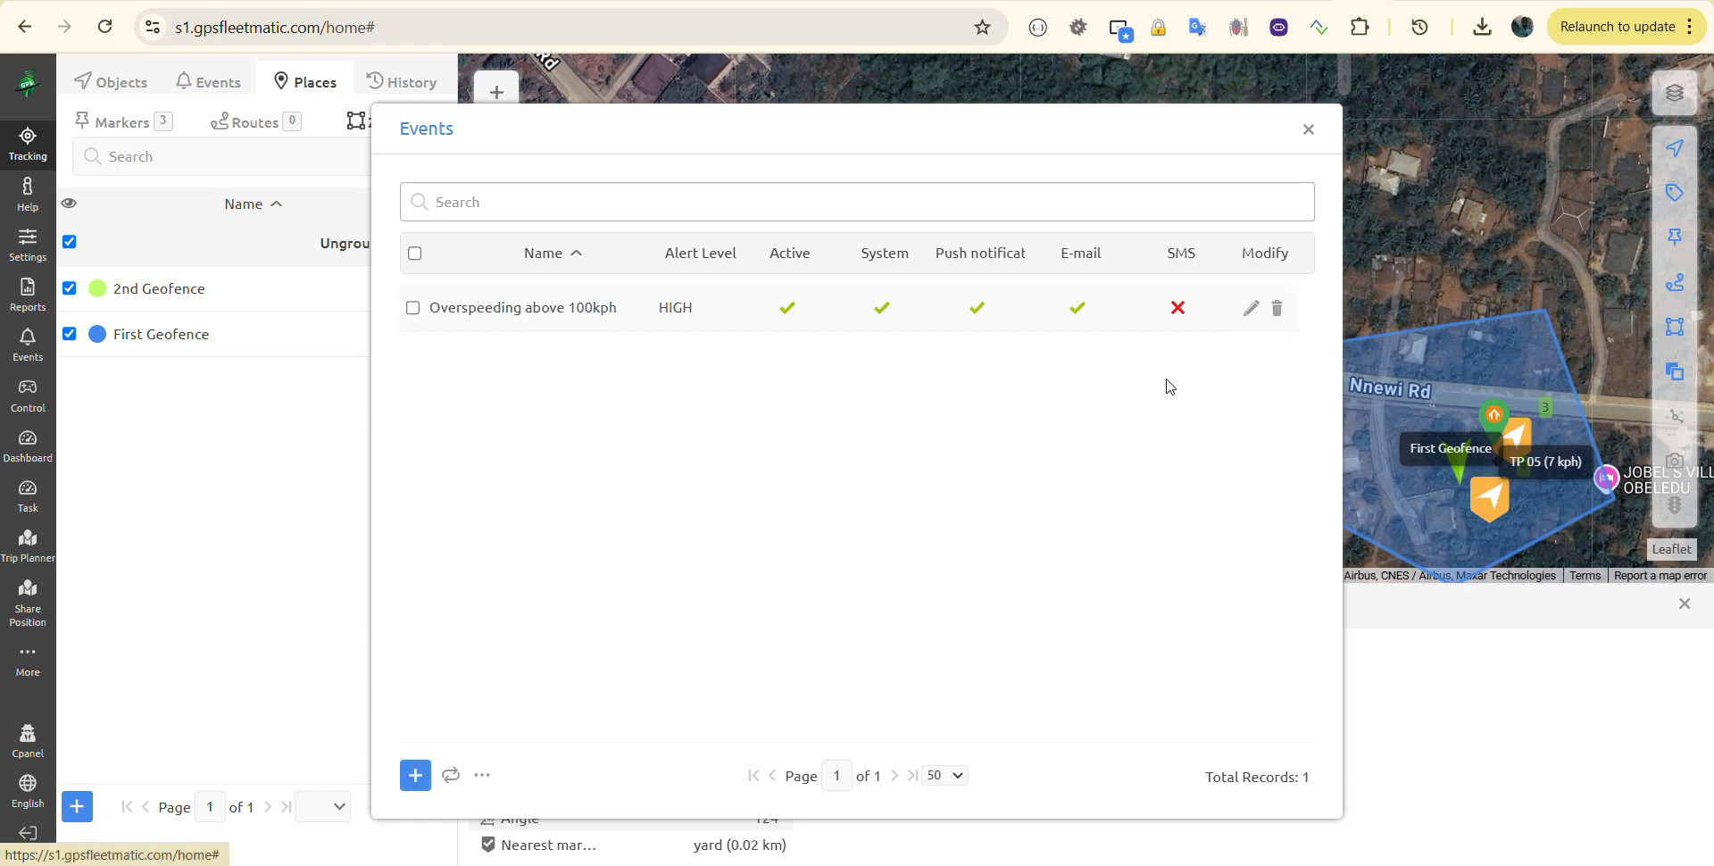
left_click(411, 779)
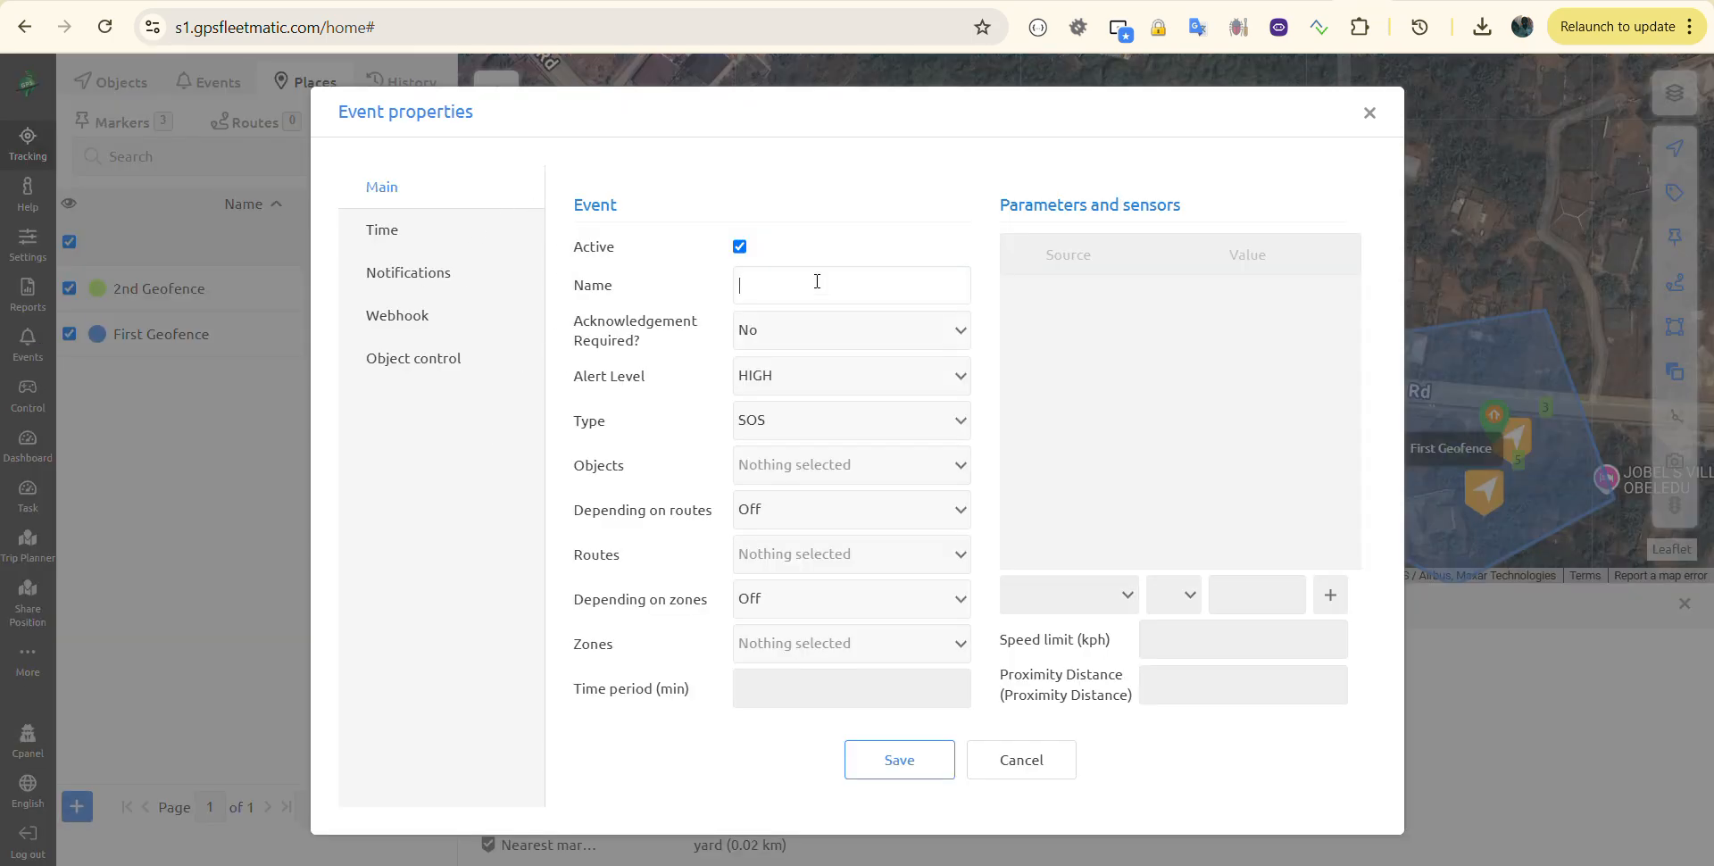
Step: Name the event 'Geofence Exit' with HIGH alert level and type Zone out
type("Geofence Exit")
left_click(768, 382)
left_click(674, 412)
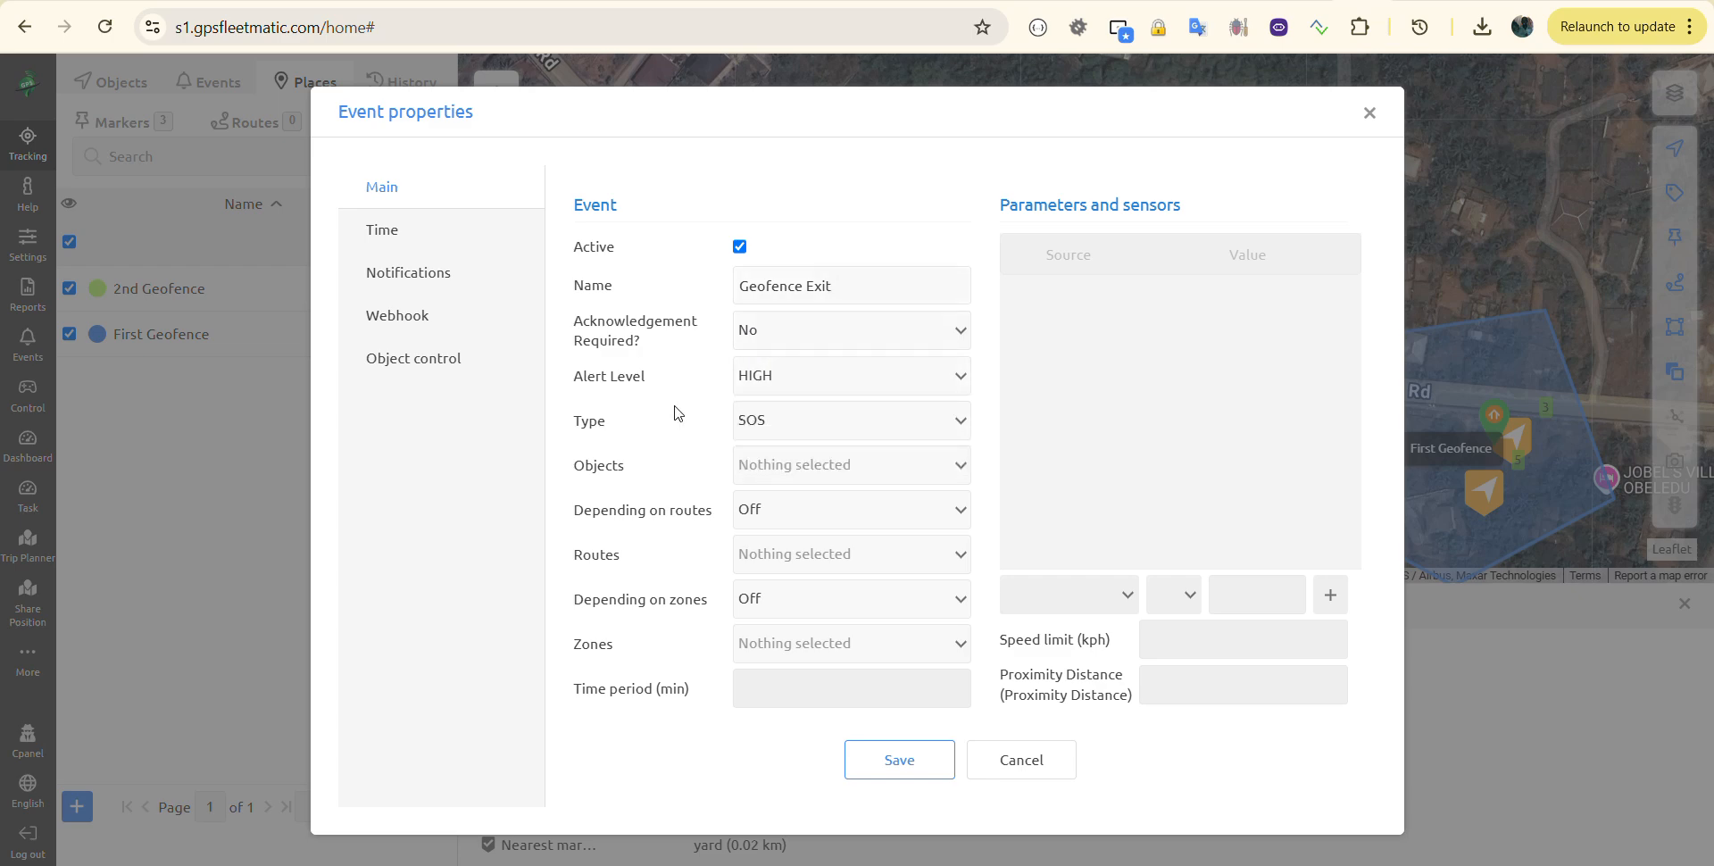
left_click(779, 423)
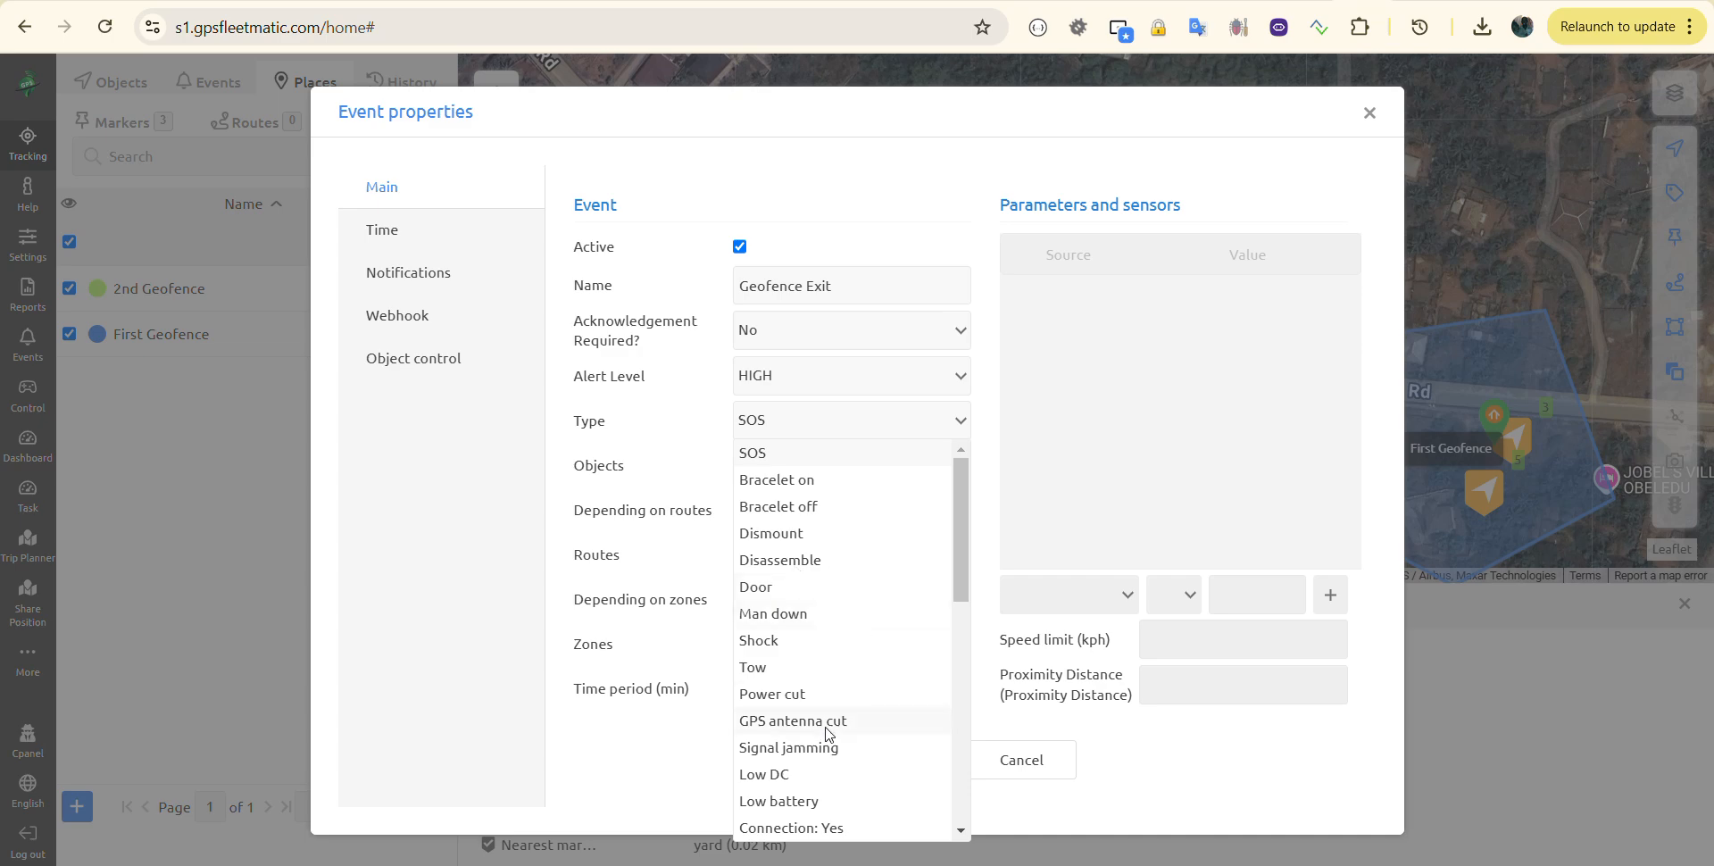
scroll(828, 732, "down", 2)
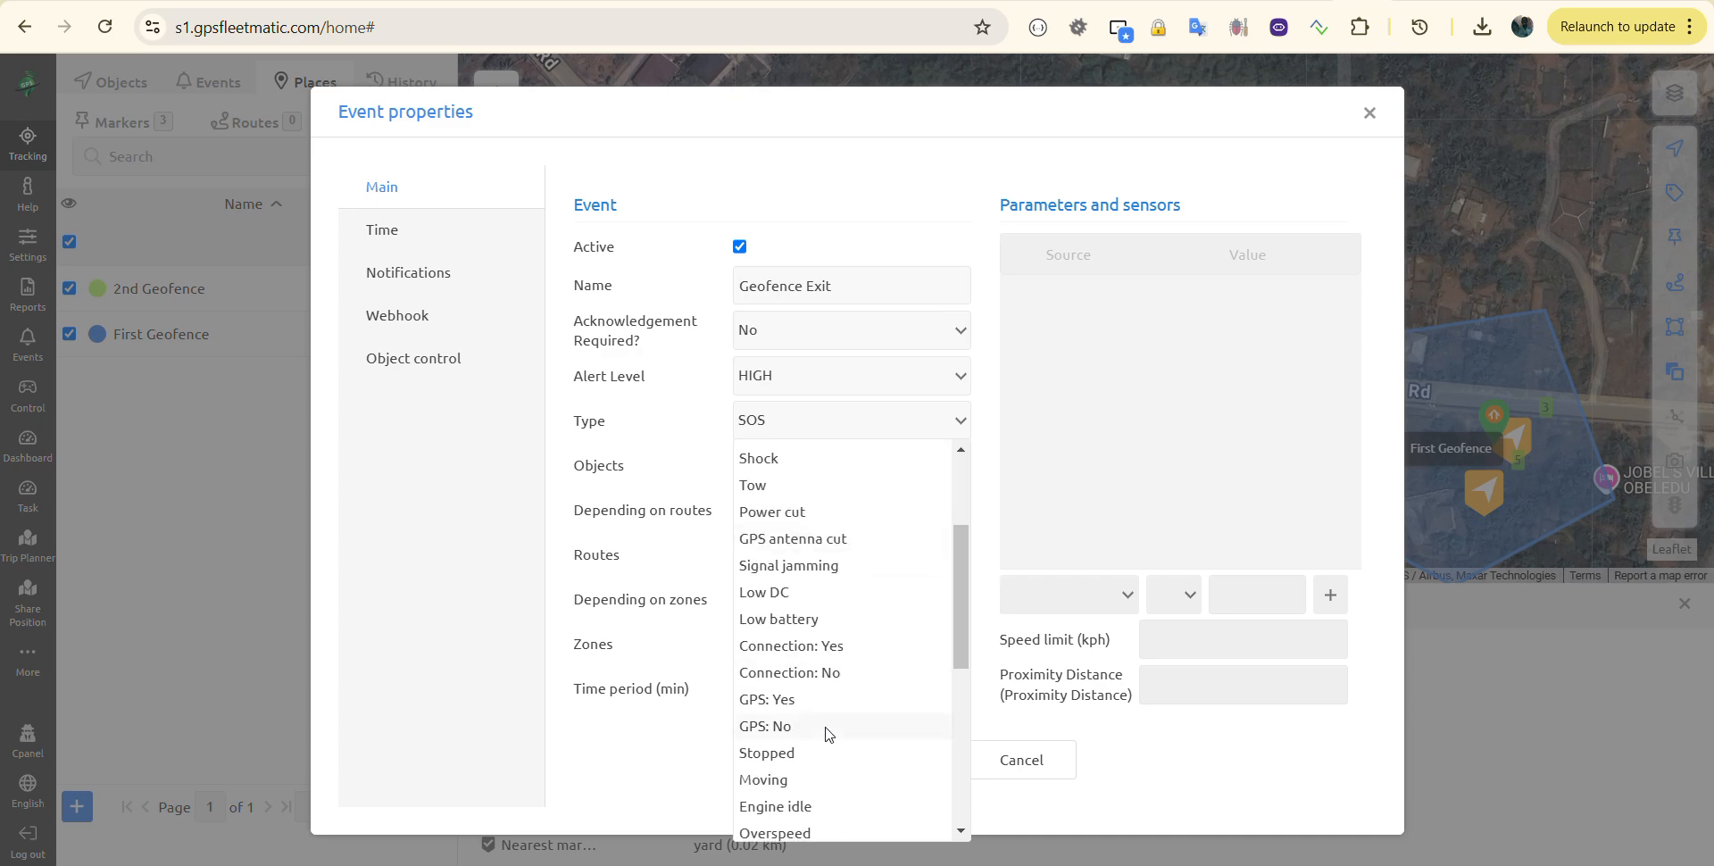
scroll(828, 732, "down", 2)
scroll(829, 731, "down", 3)
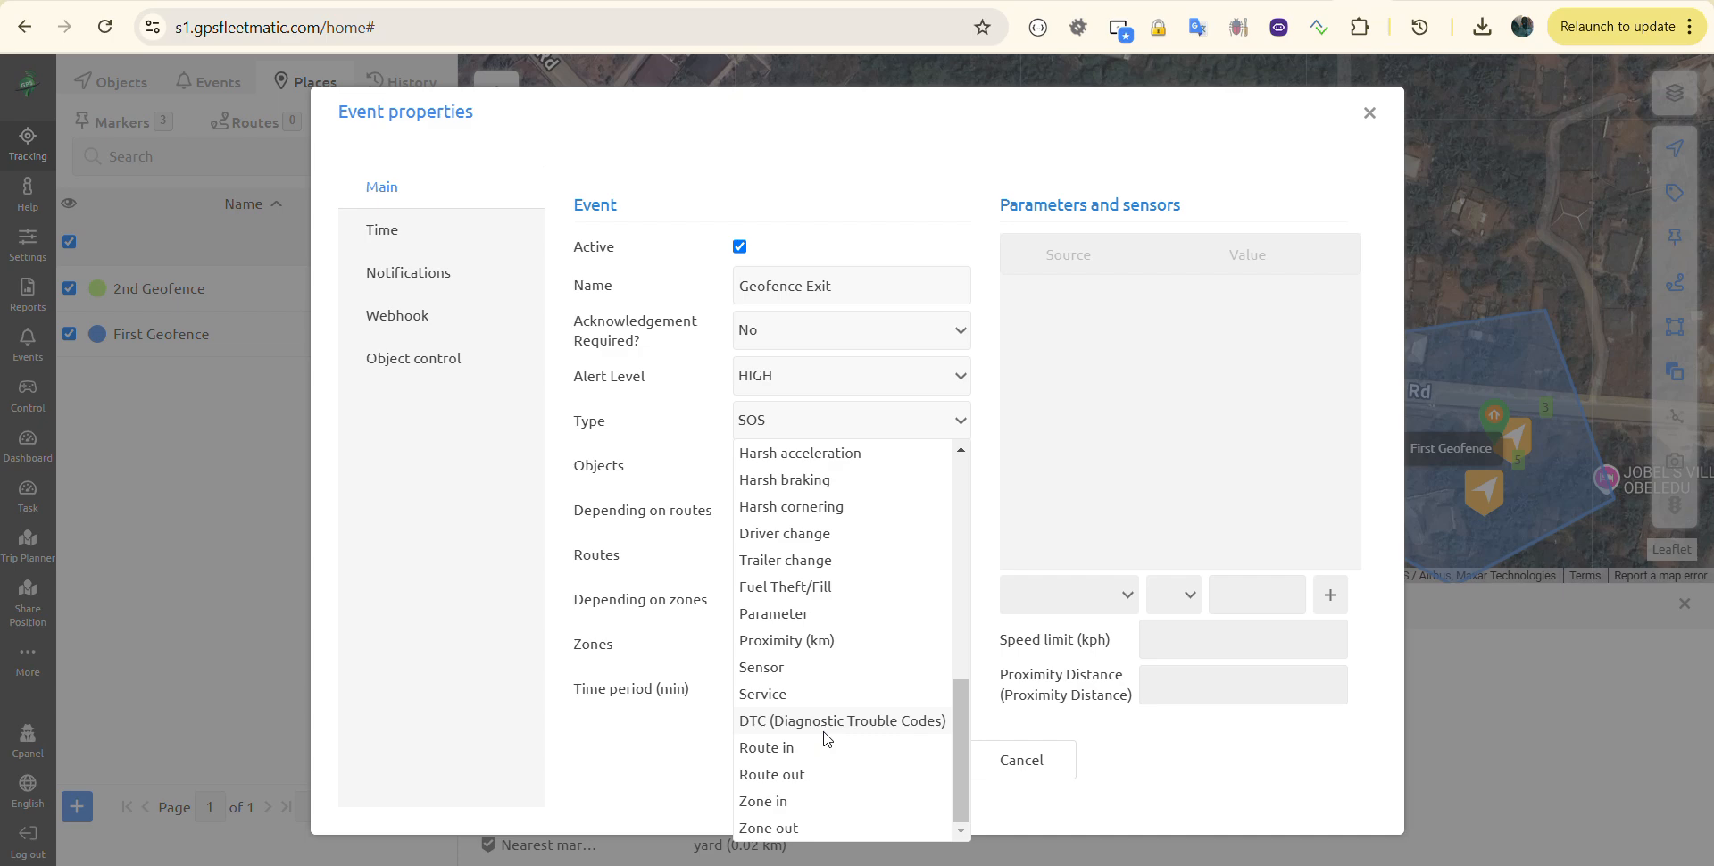
left_click(767, 828)
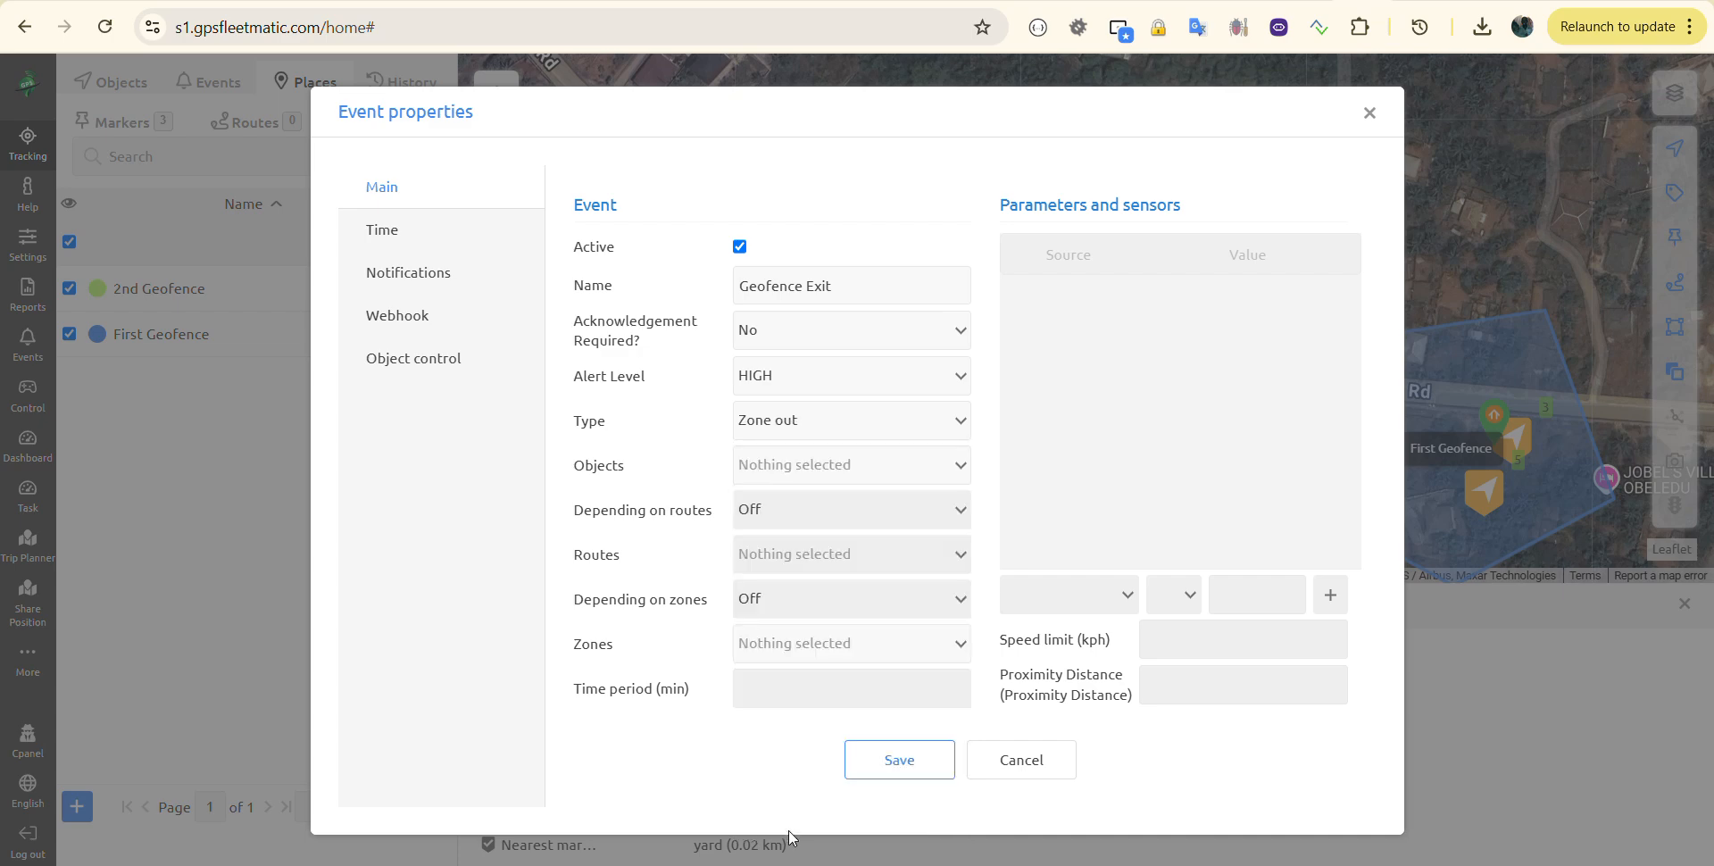
Step: Apply the event to all objects and to the 2nd Geofence zone
left_click(808, 464)
left_click(745, 533)
left_click(596, 506)
left_click(804, 661)
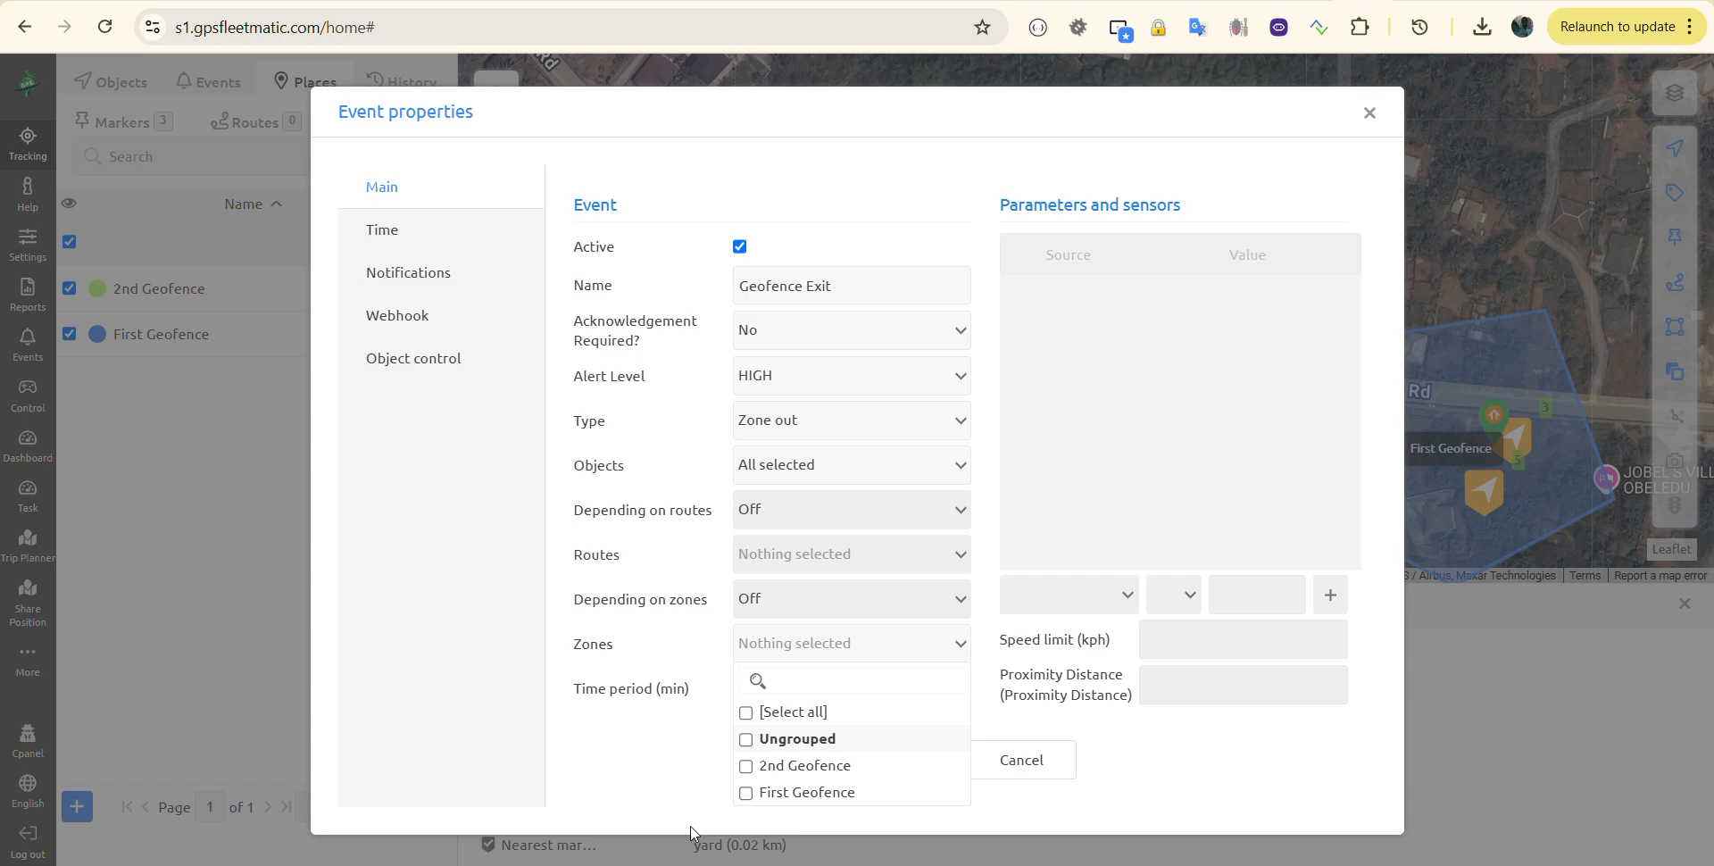
left_click(745, 765)
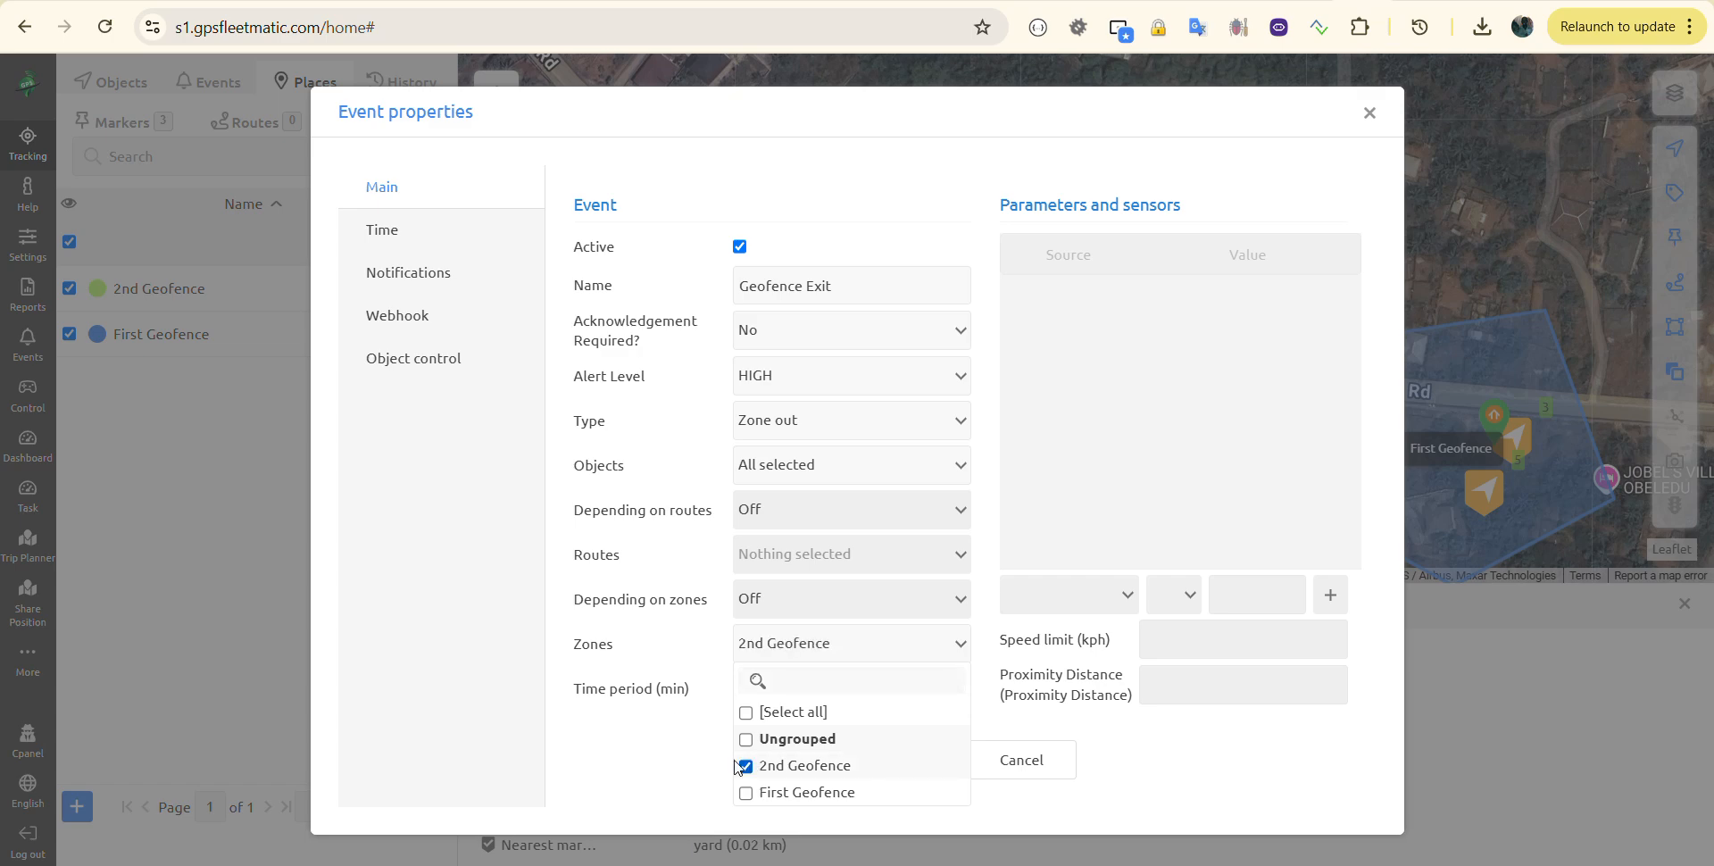
left_click(669, 638)
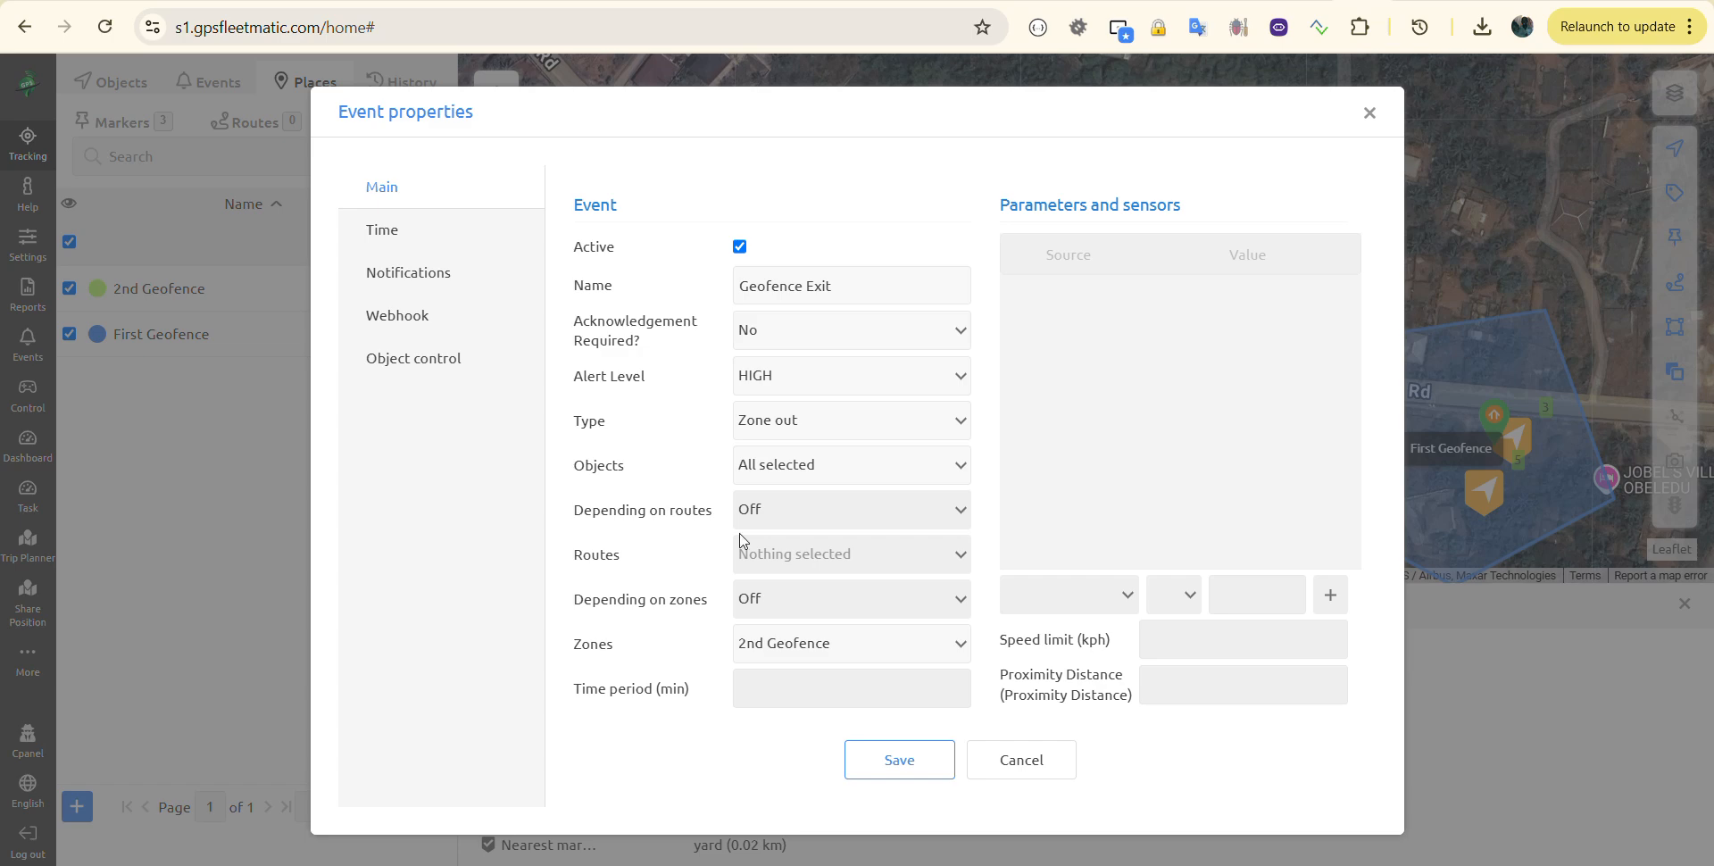
left_click(444, 238)
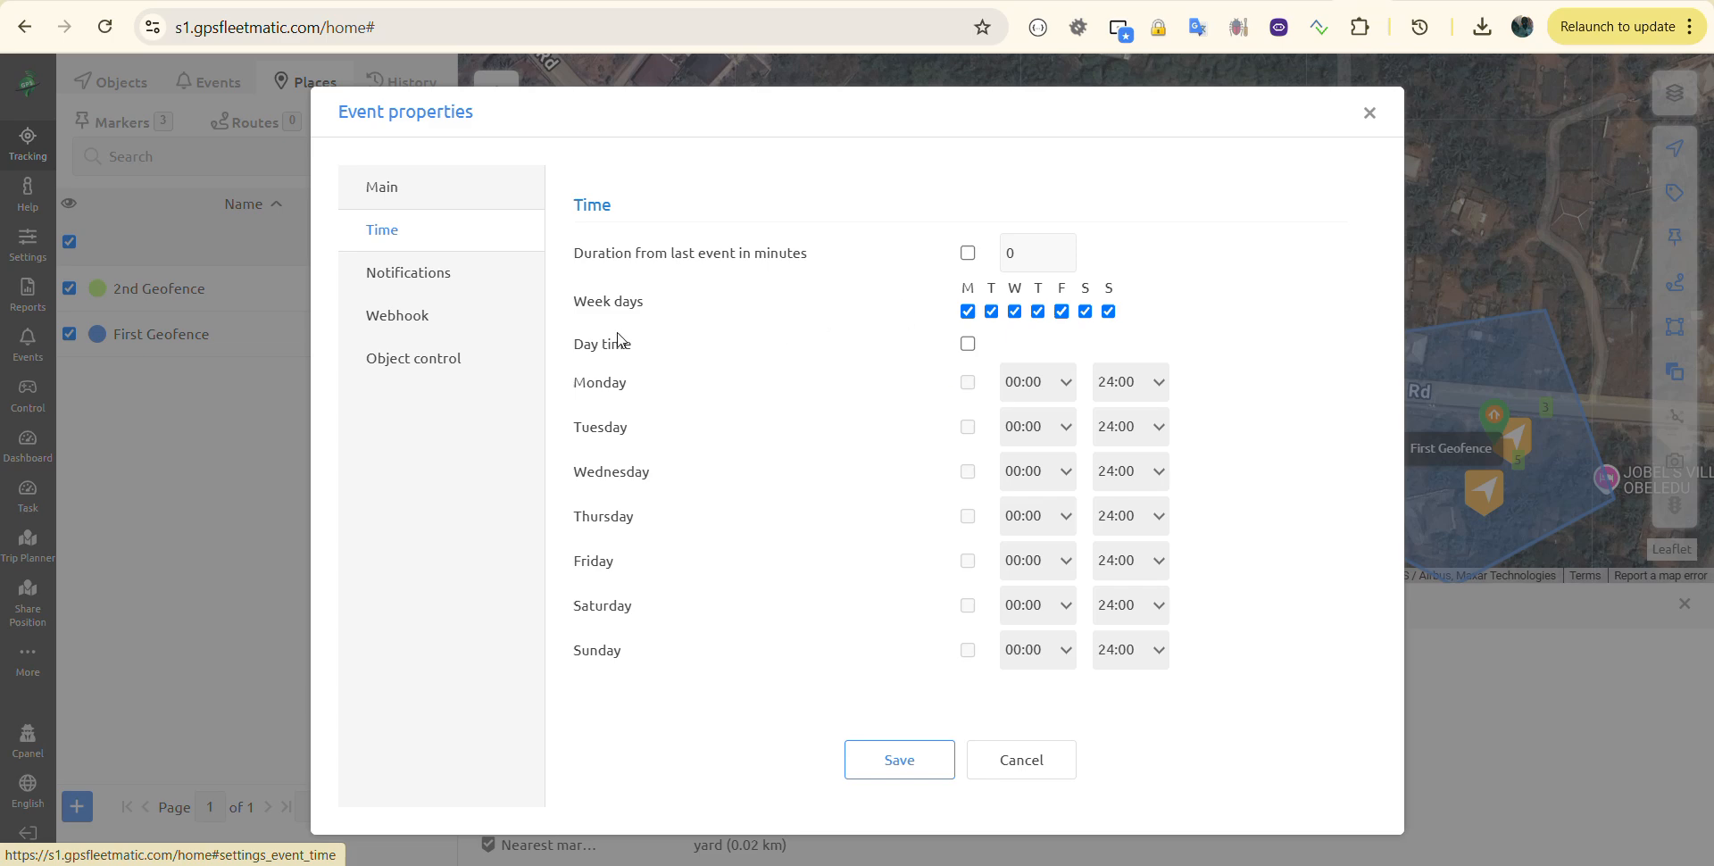
Step: Keep day time limits off and enable system message and auto hide notifications
left_click(969, 344)
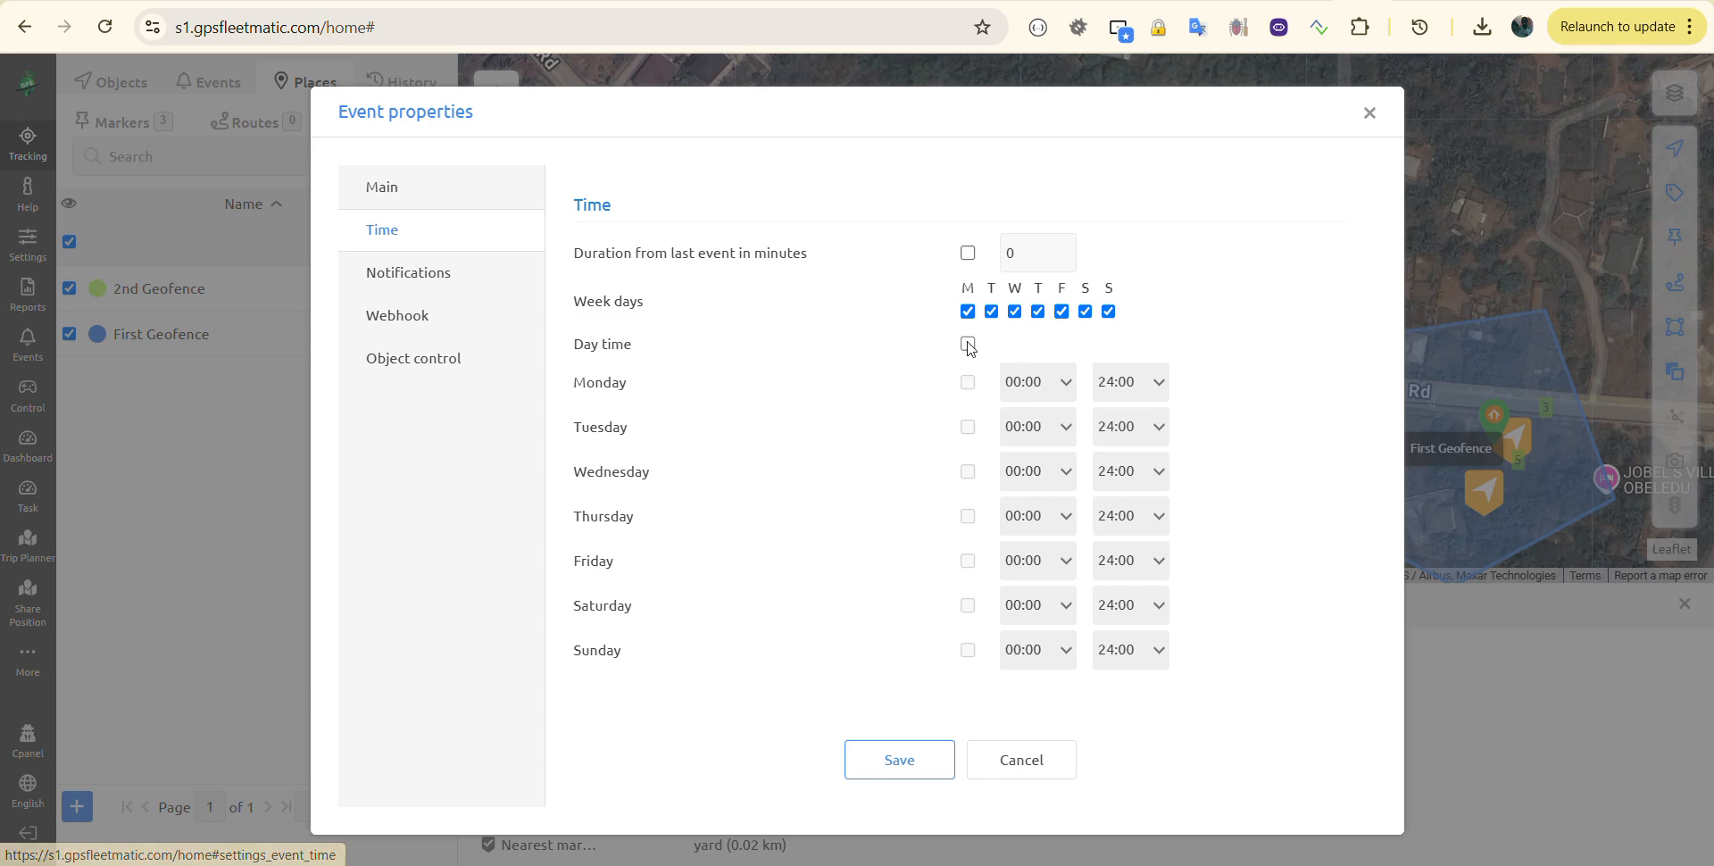
left_click(968, 344)
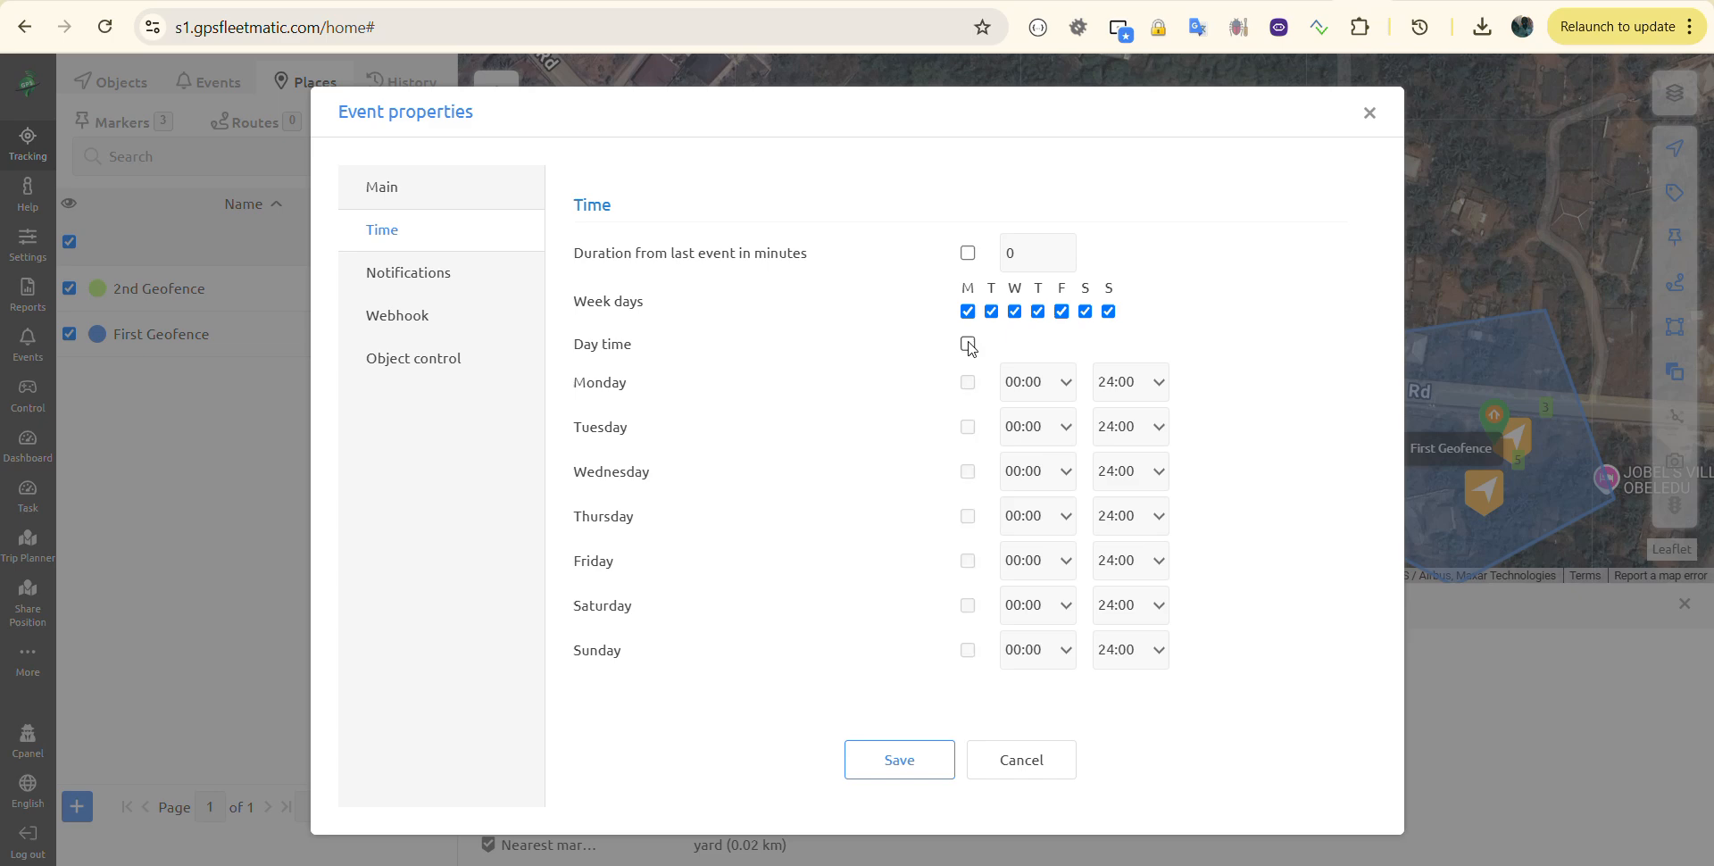
left_click(416, 277)
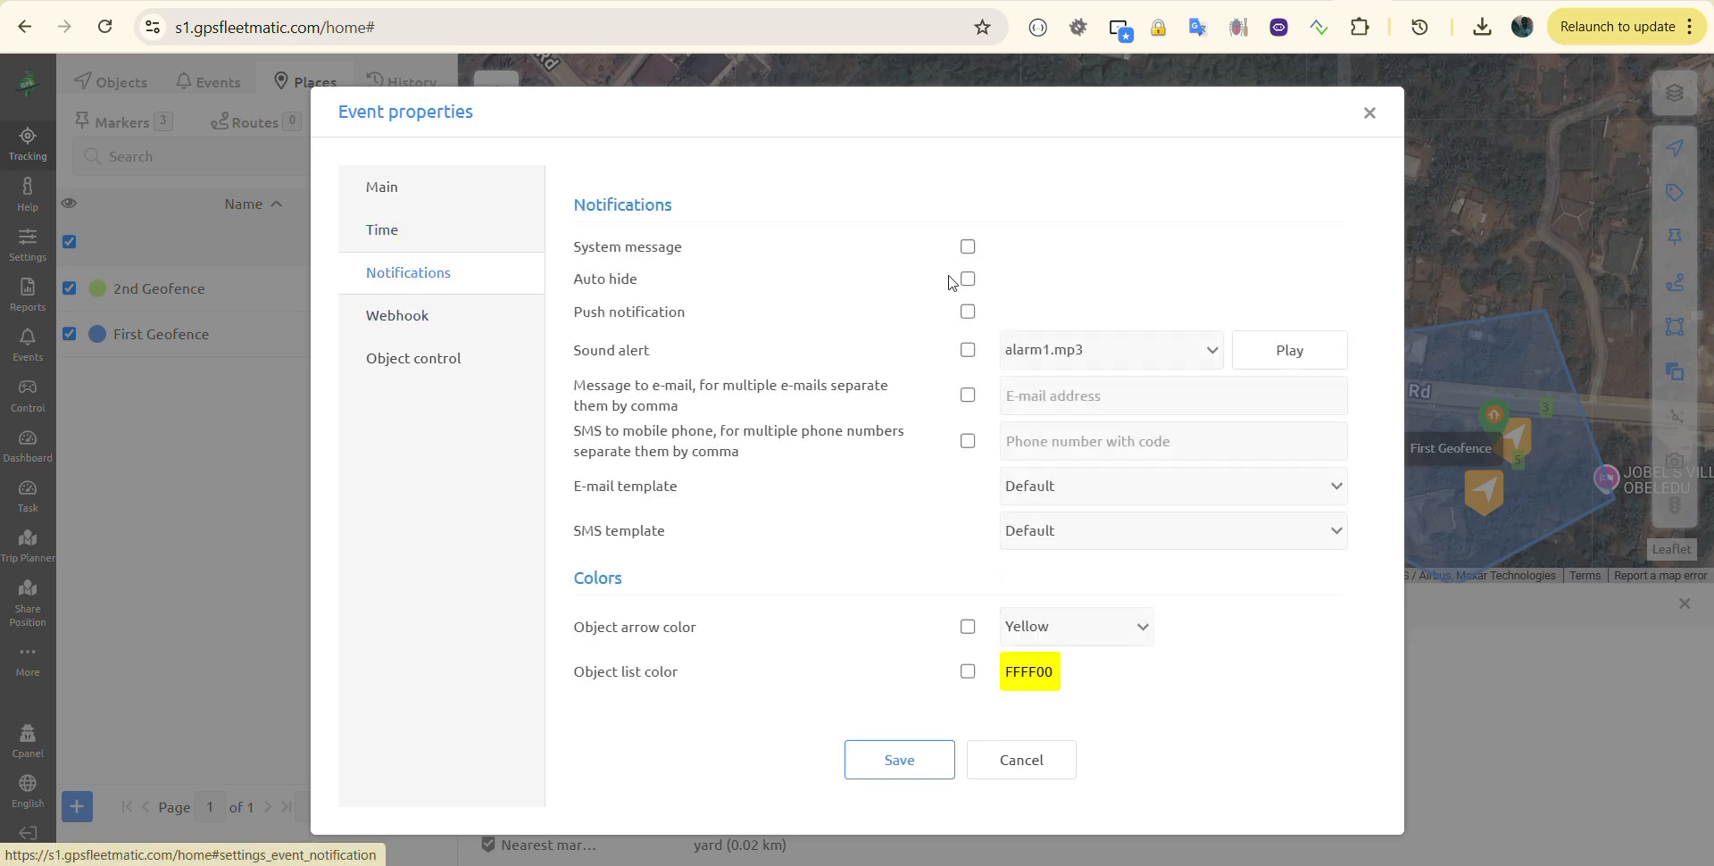
left_click(968, 250)
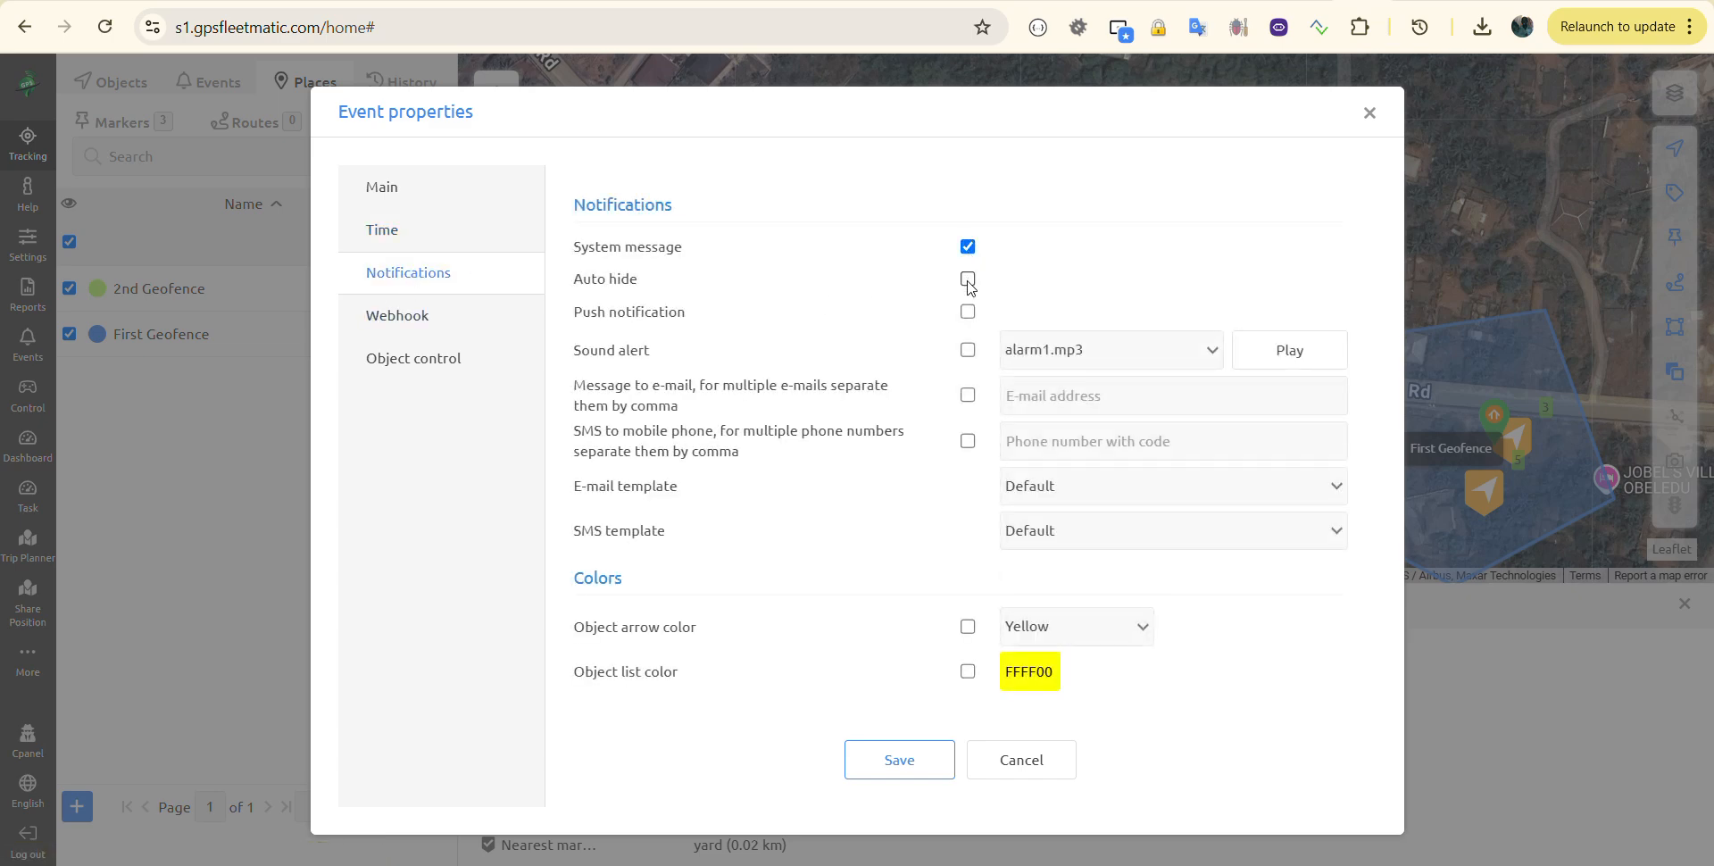
left_click(968, 284)
Step: Enable push, sound alert and e-mail notifications, entering the recipient's e-mail address
left_click(967, 310)
left_click(969, 350)
left_click(968, 395)
left_click(1039, 393)
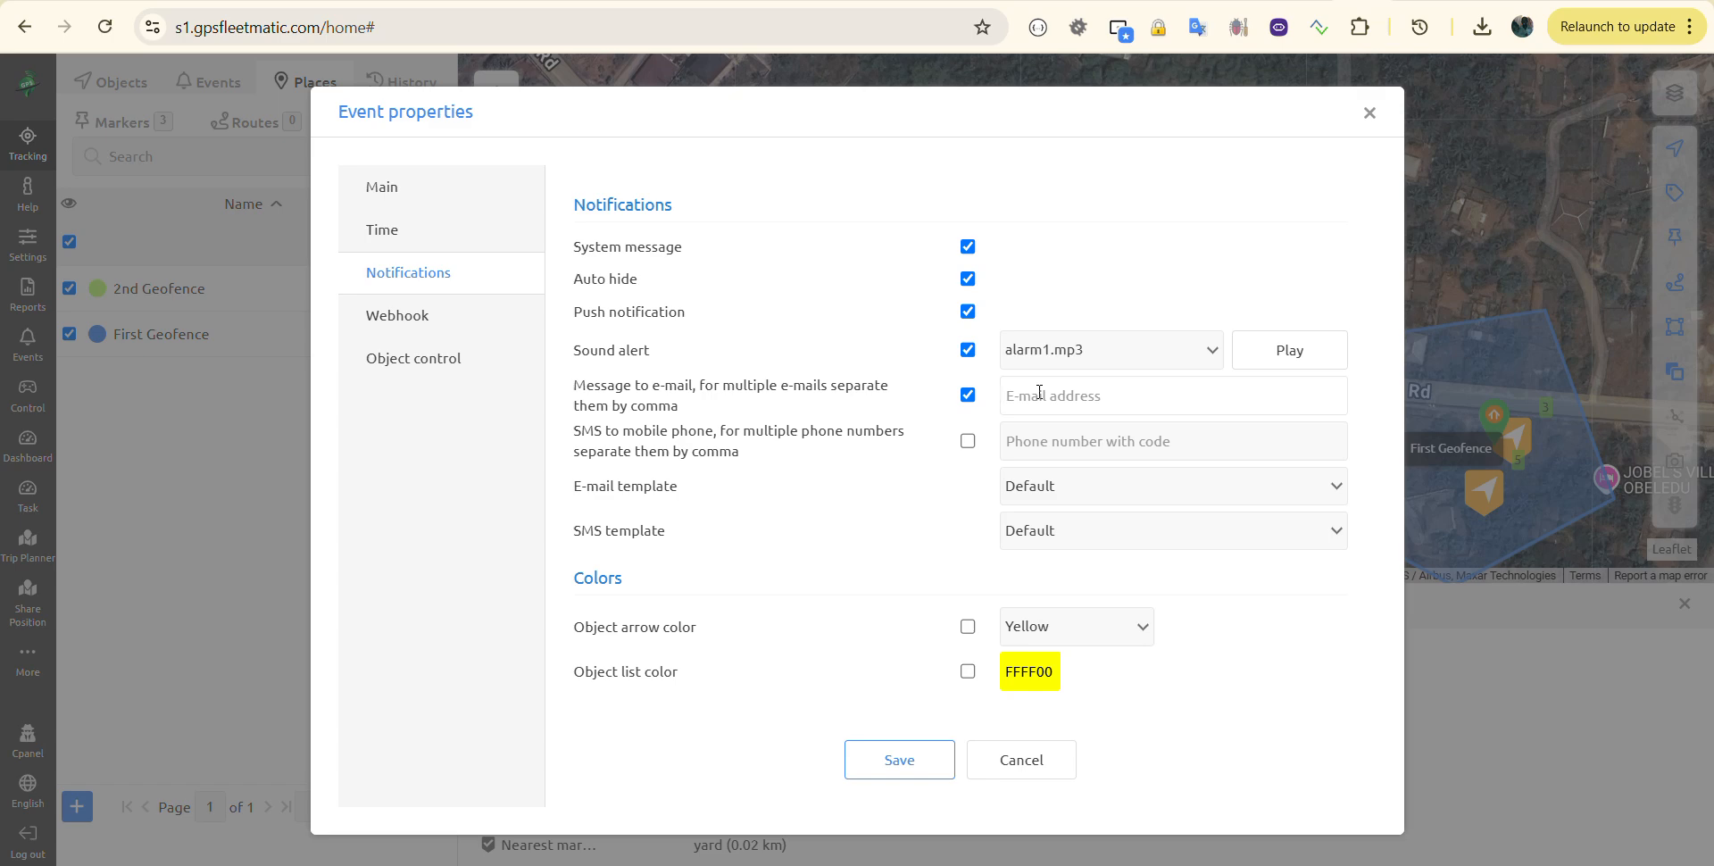
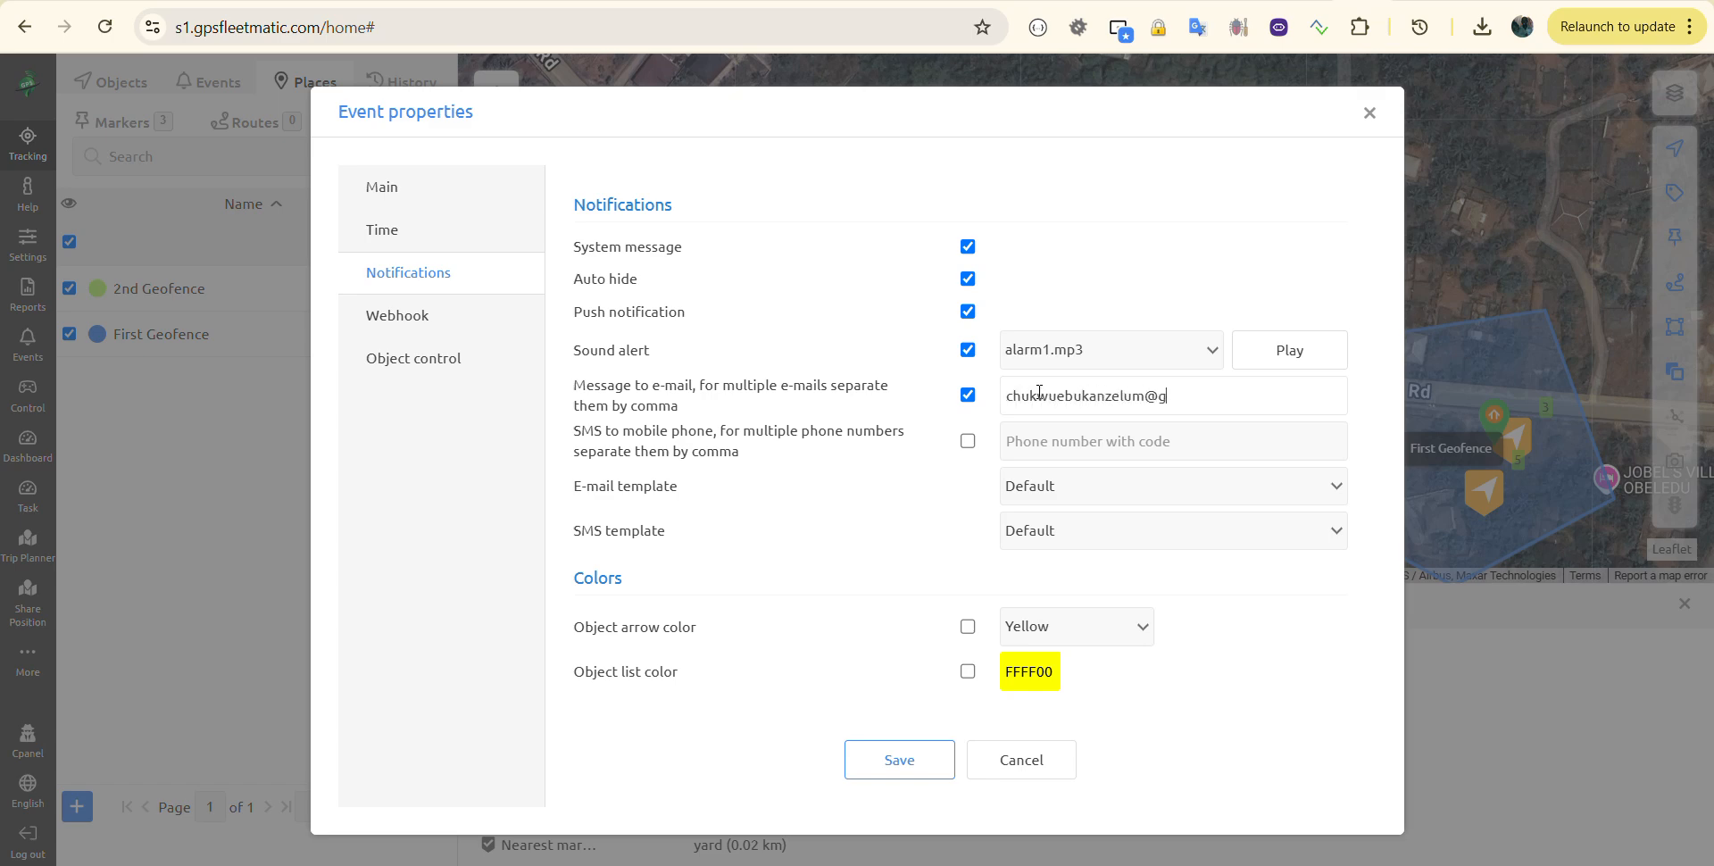
Step: Save the Geofence Exit event and close the Events list
left_click(899, 760)
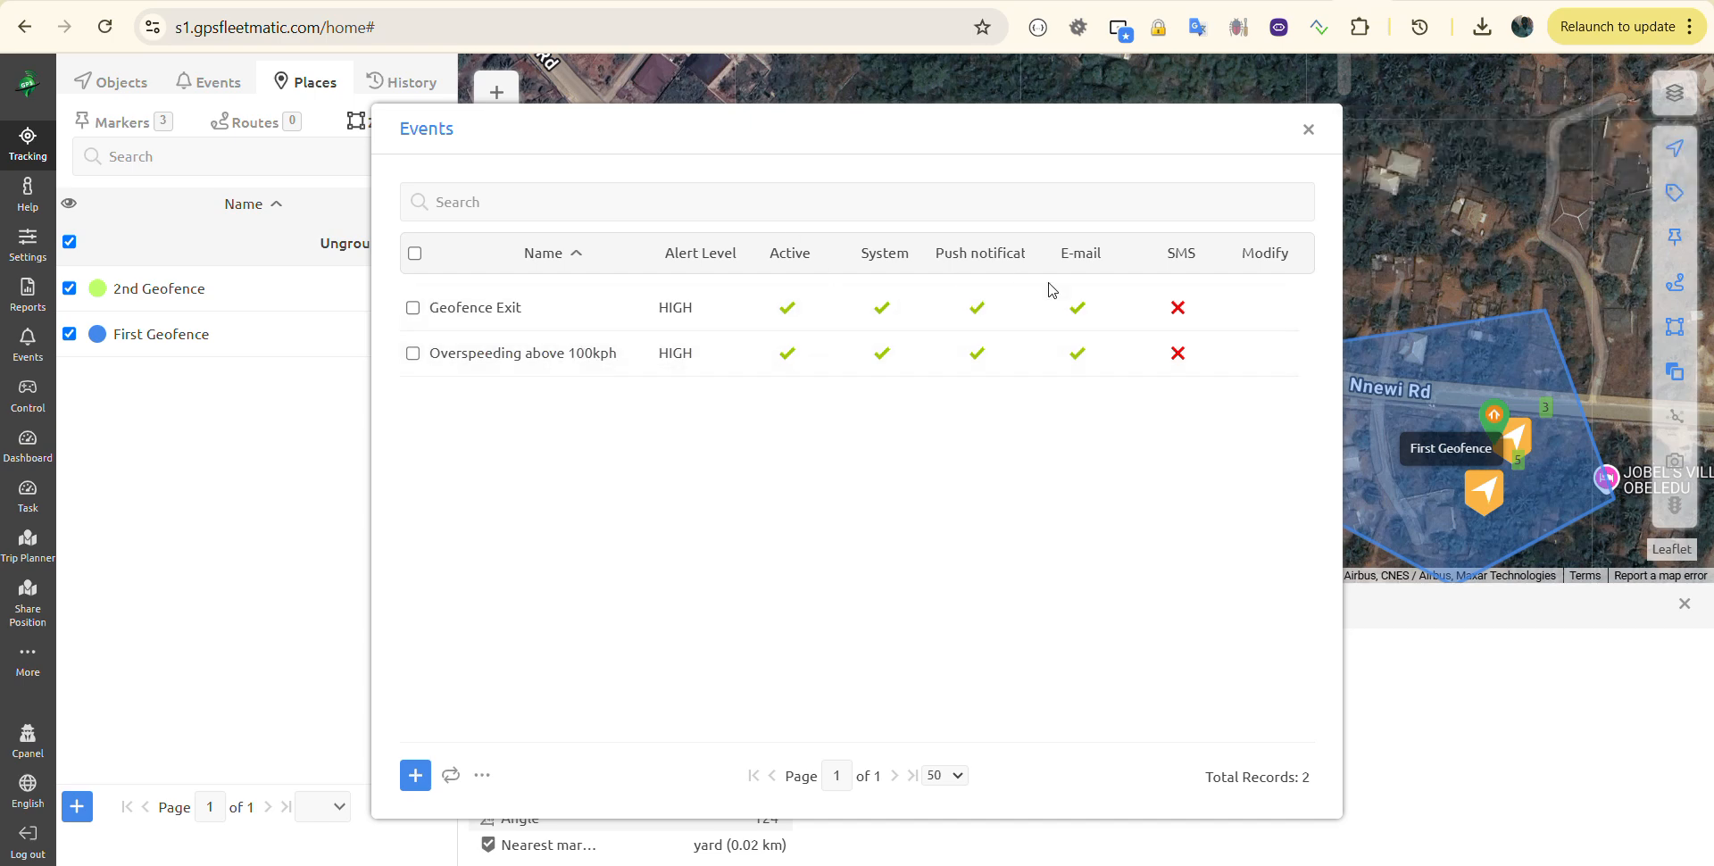
left_click(1308, 130)
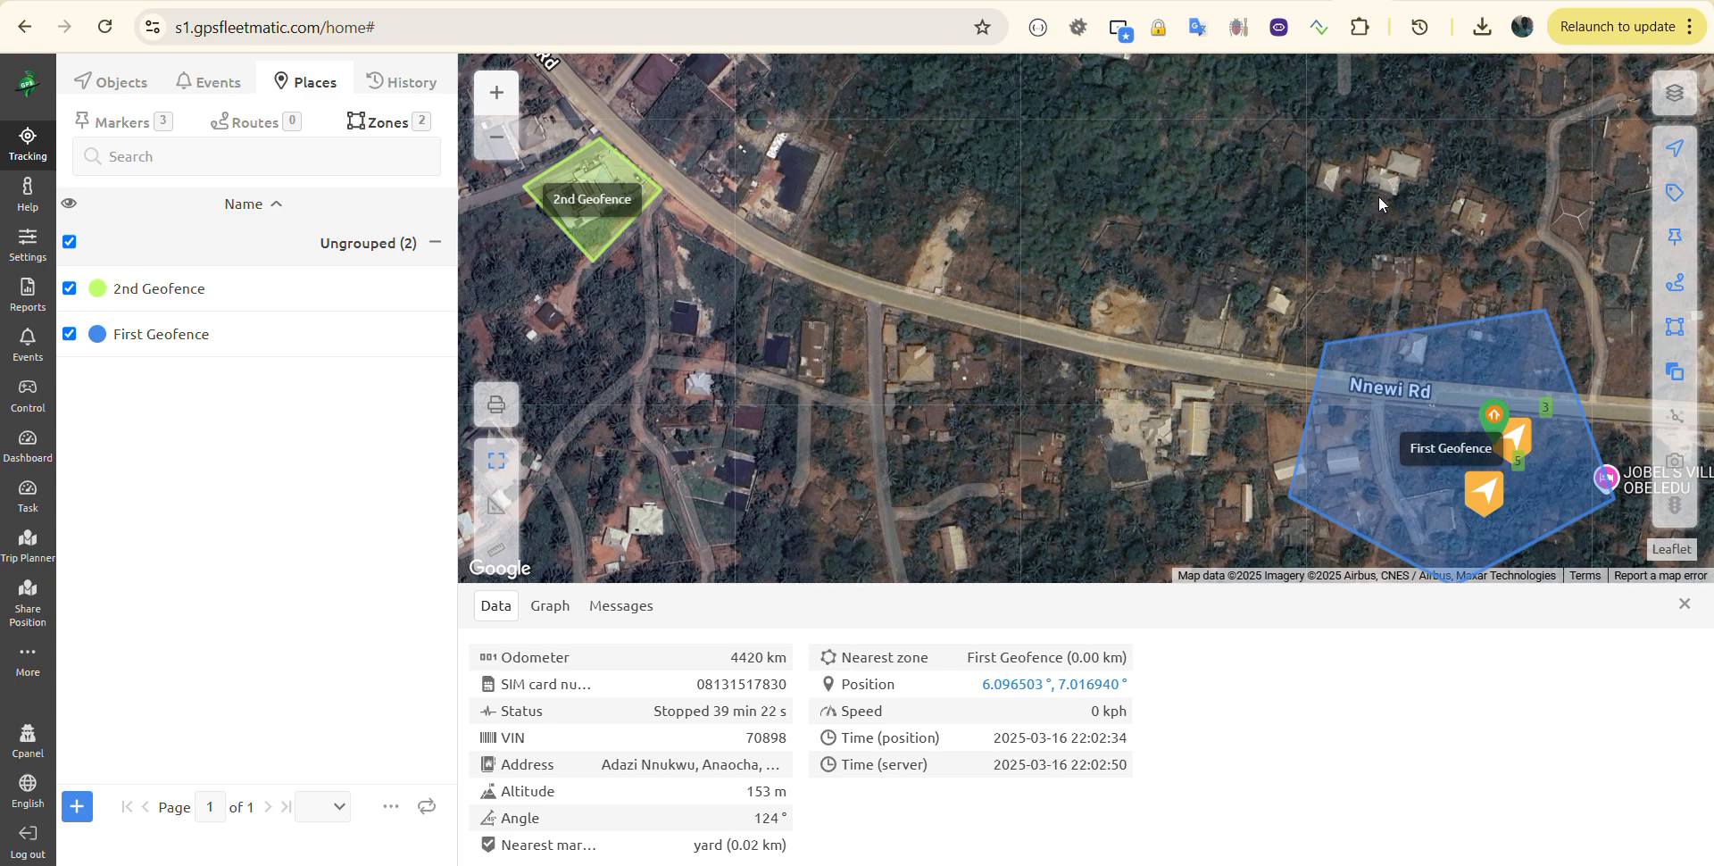
Step: Open Reports and start a blank report (General information, HTML, period Today)
left_click(26, 251)
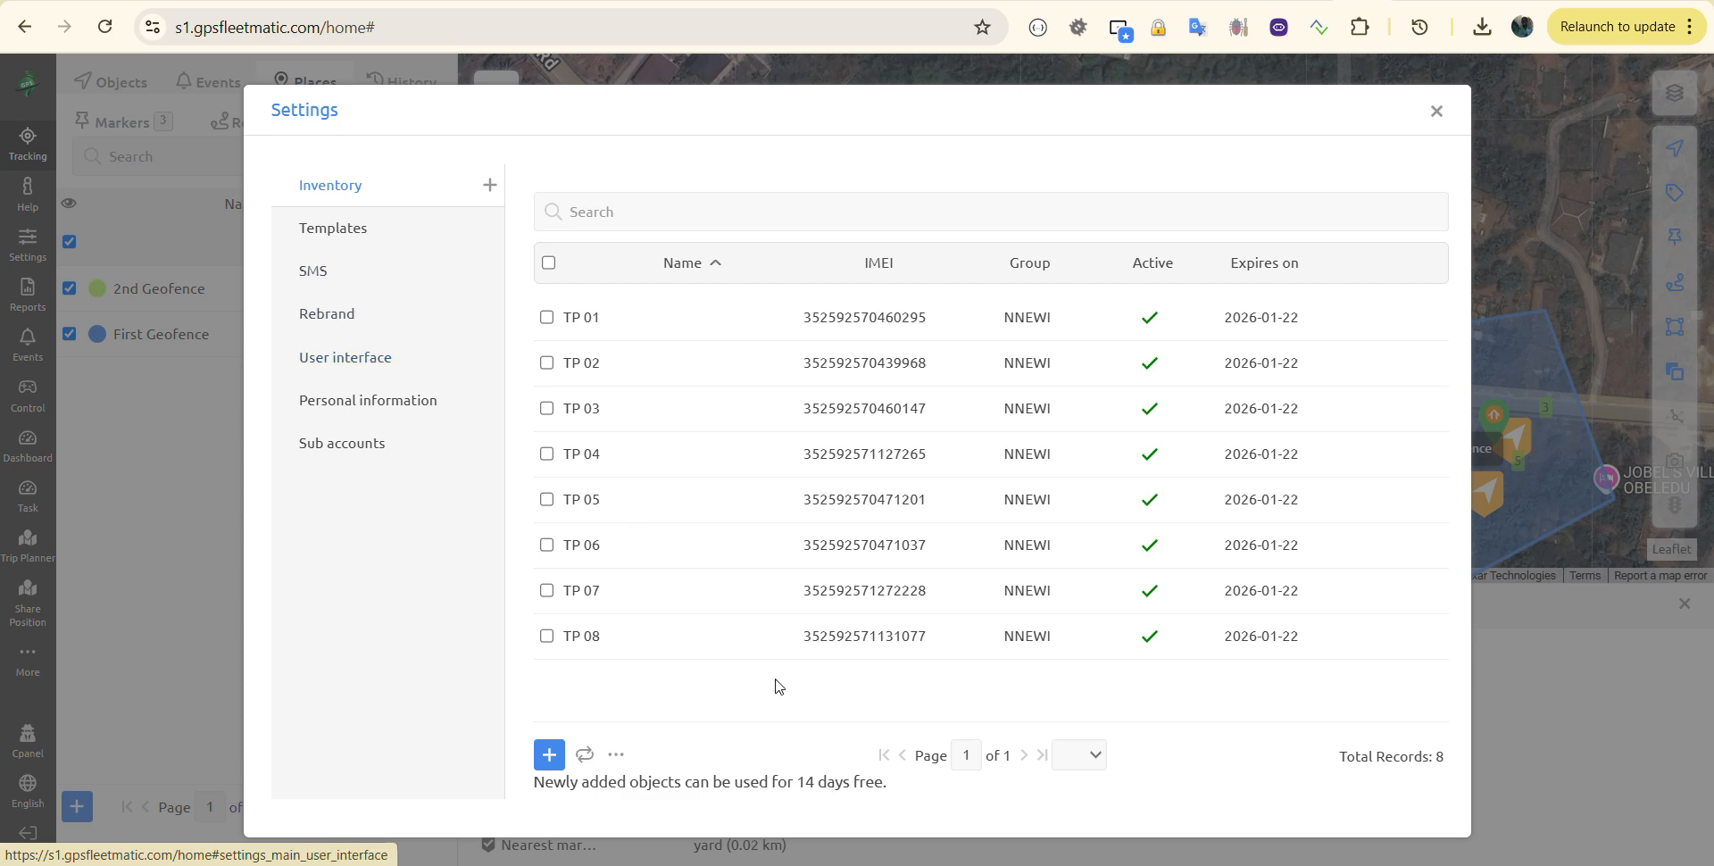
left_click(1436, 112)
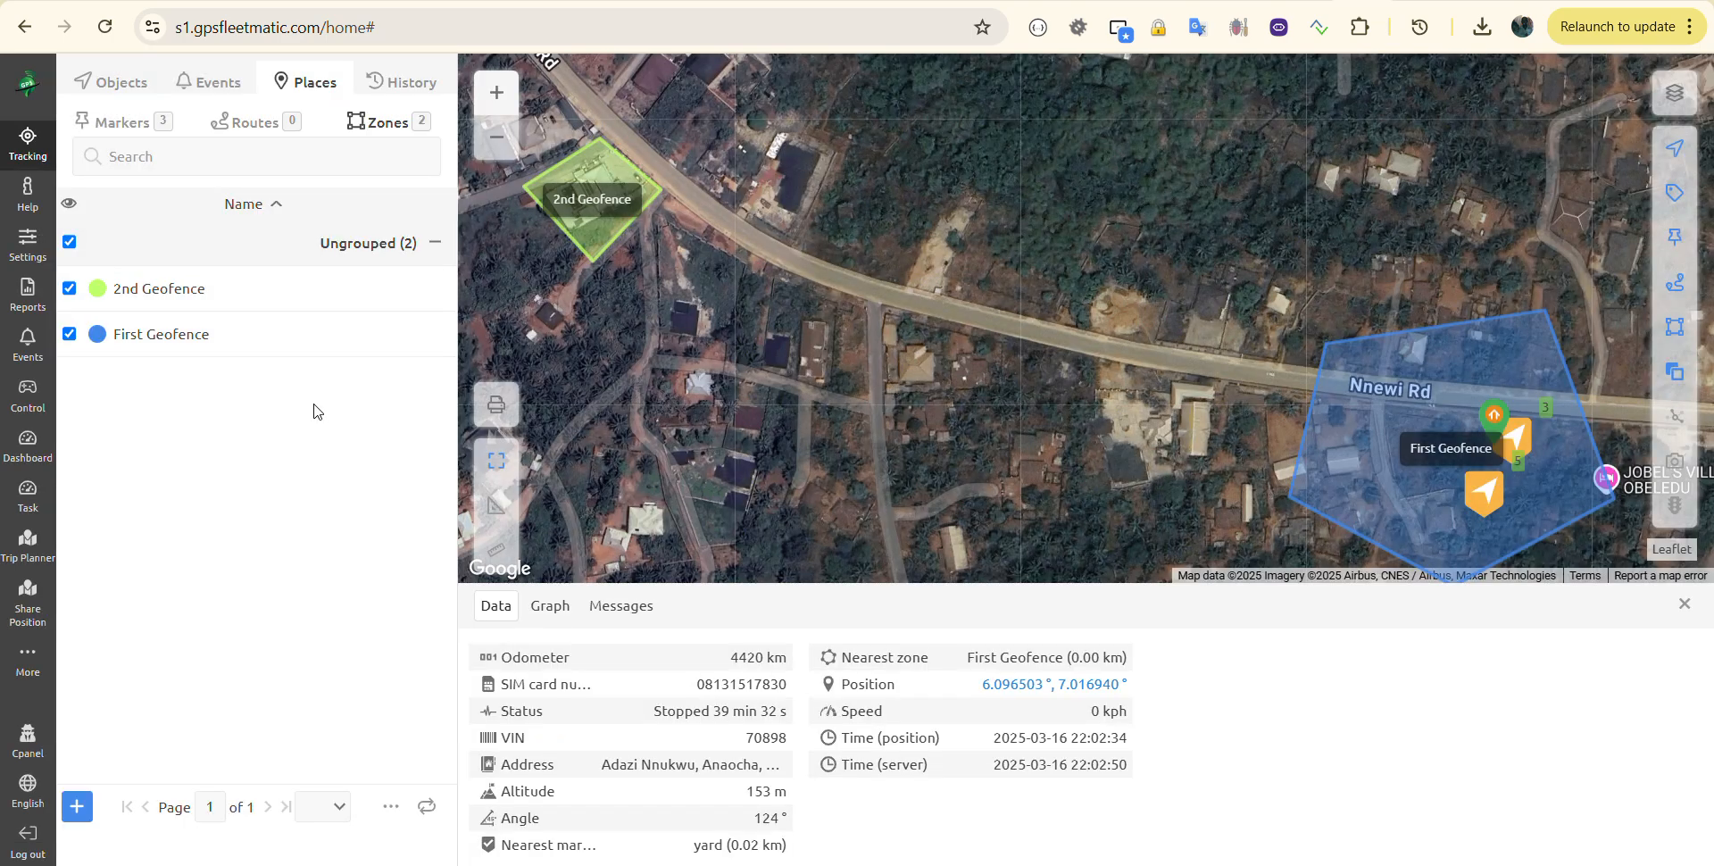
left_click(28, 292)
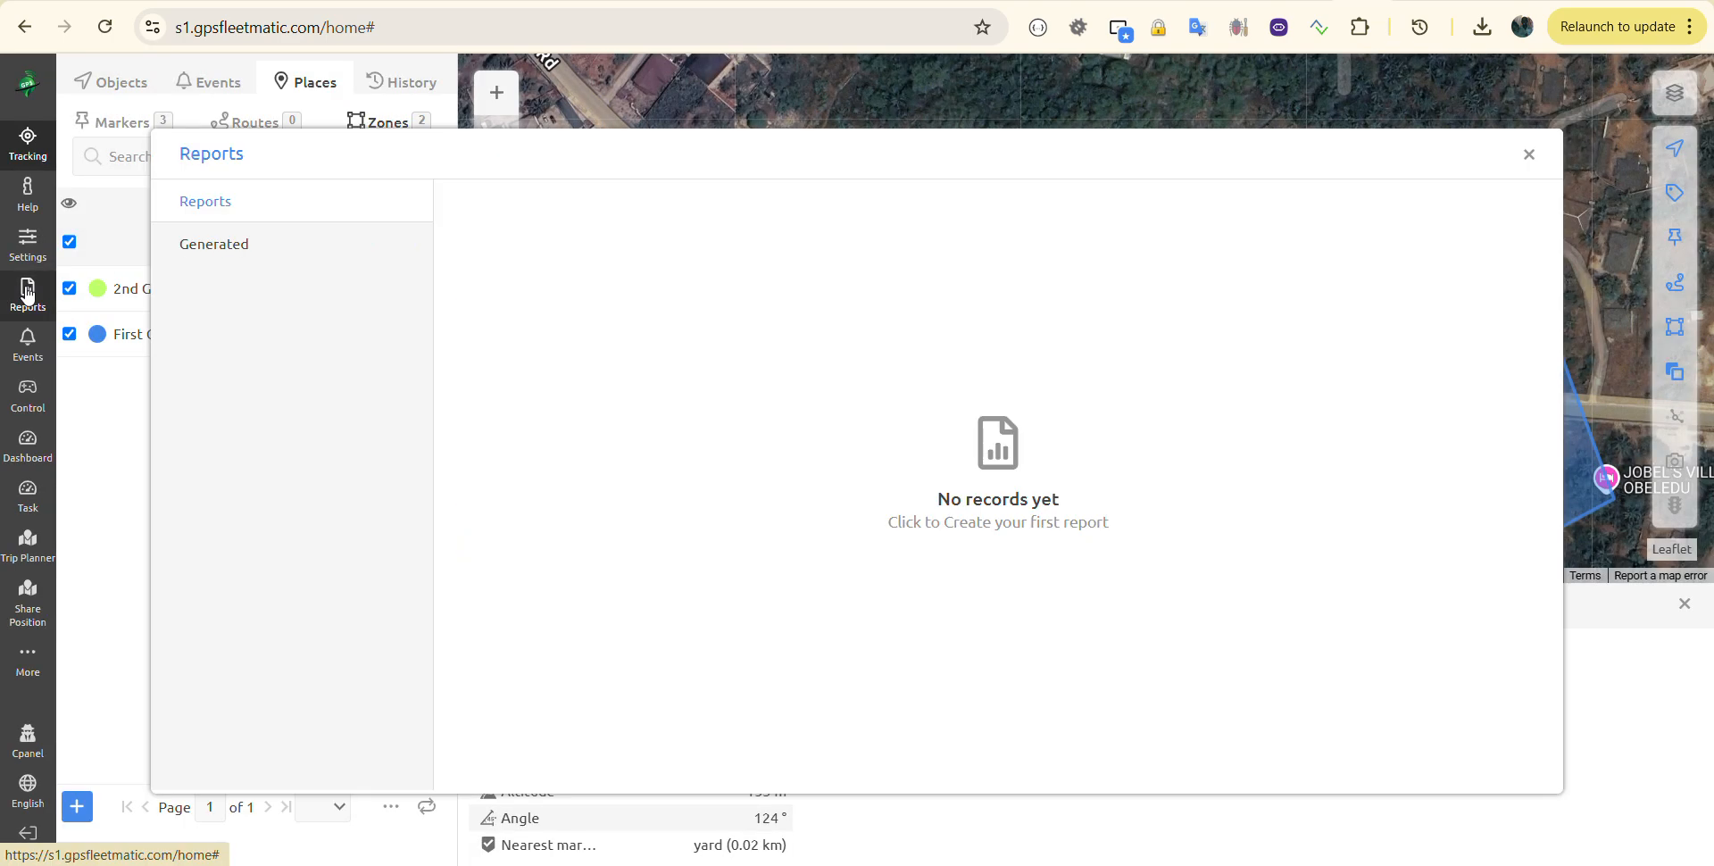
left_click(798, 433)
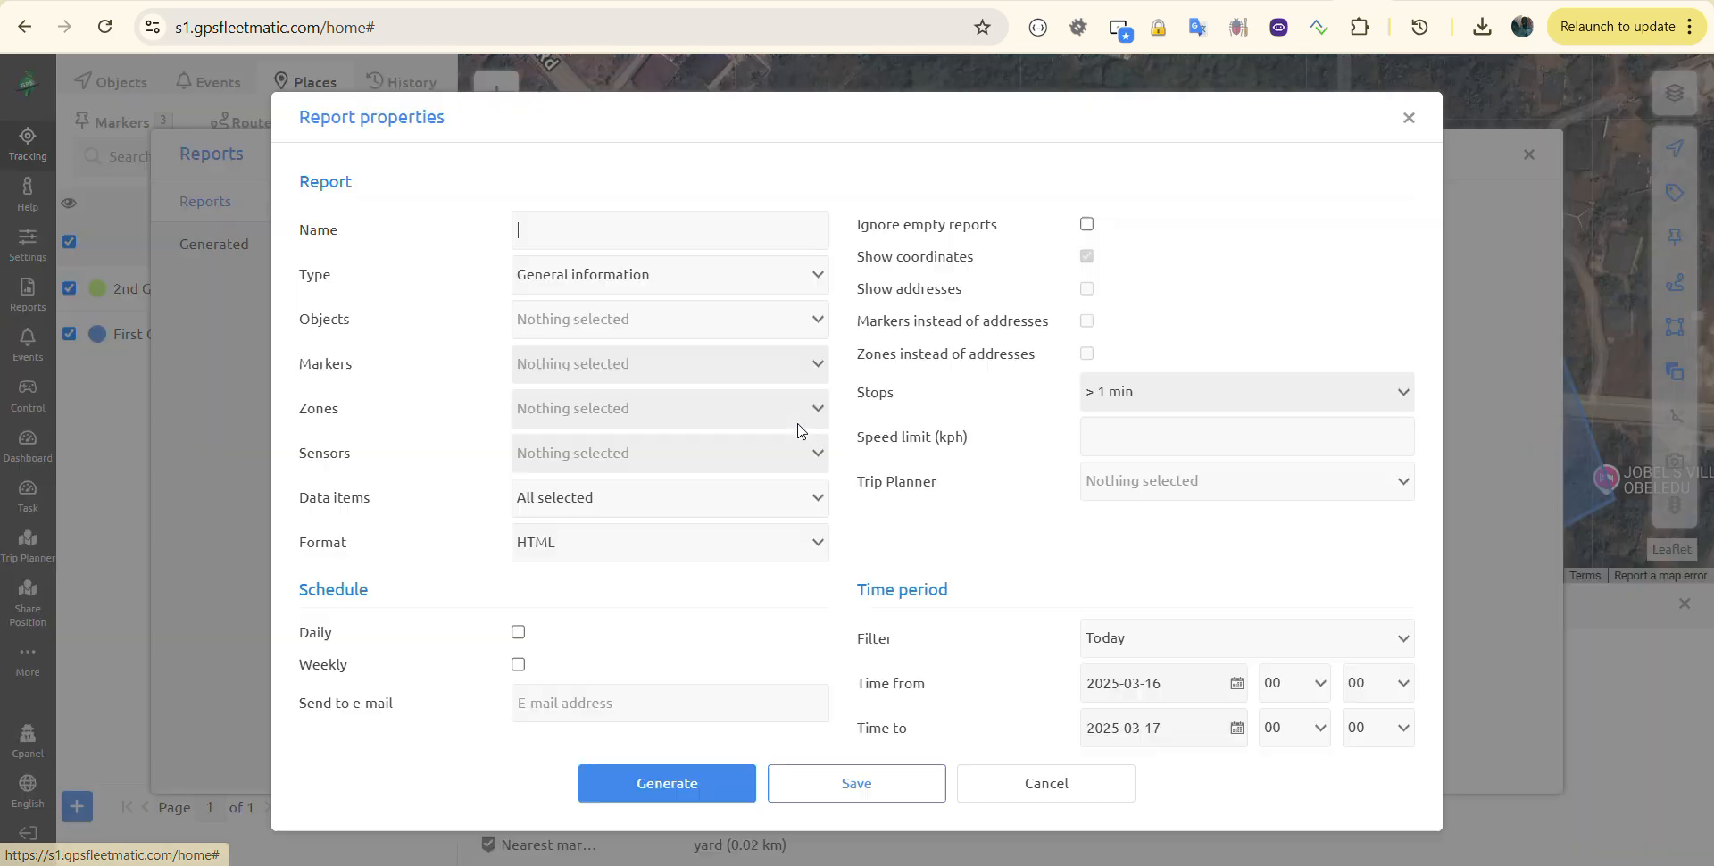
Step: Name the report 'Historical zone' and set its type to Zone in/out
left_click(701, 236)
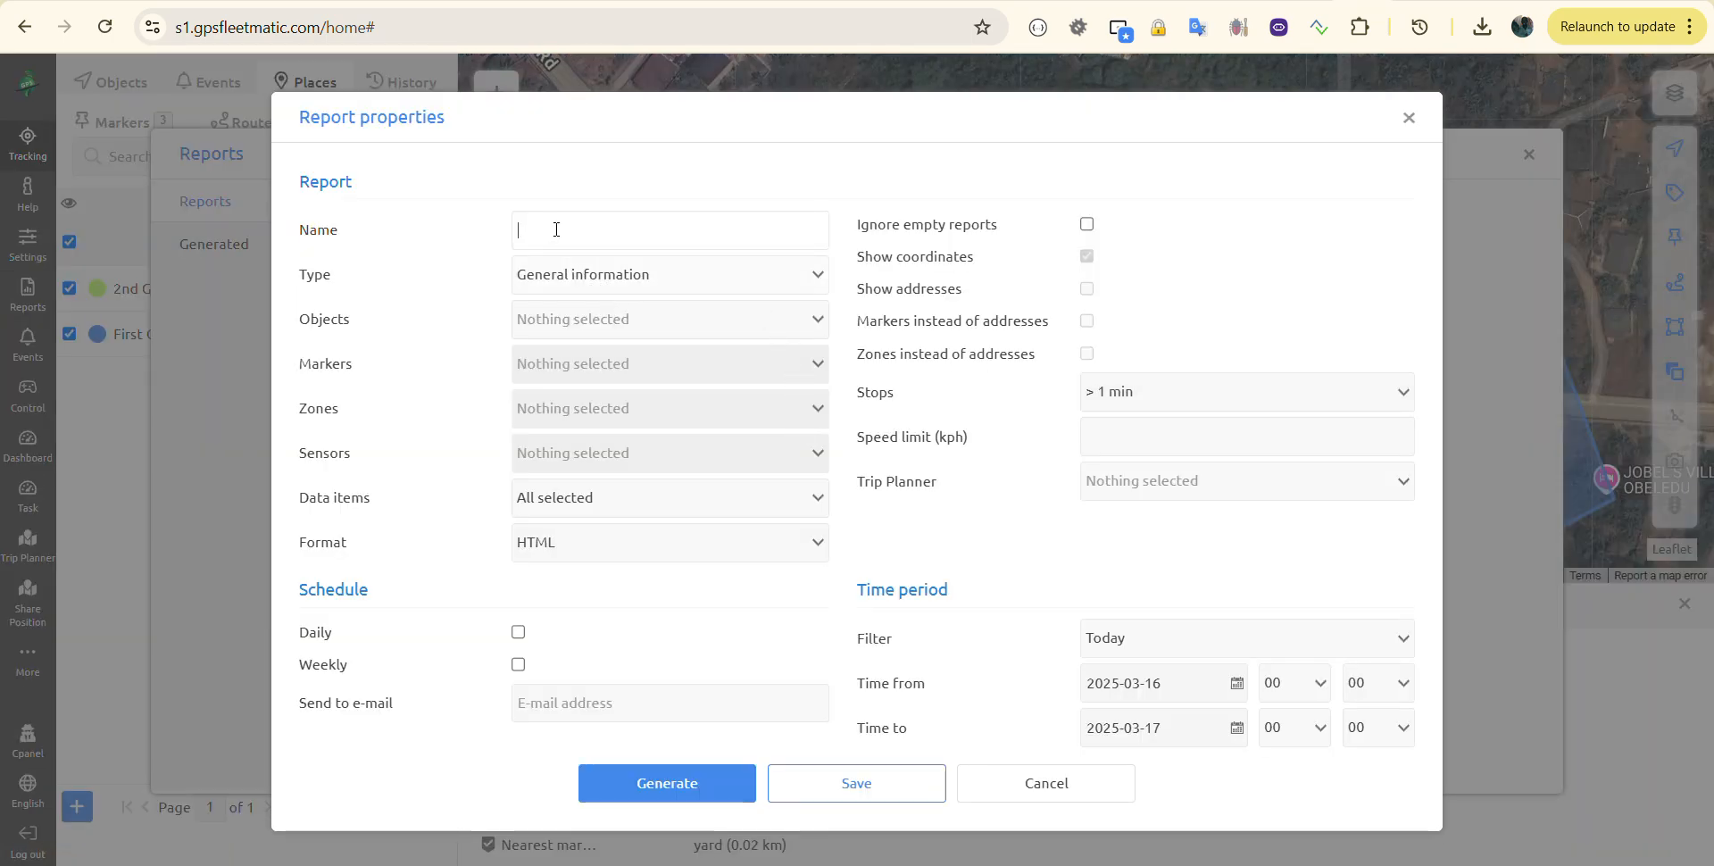
type("Historical zone")
left_click(607, 285)
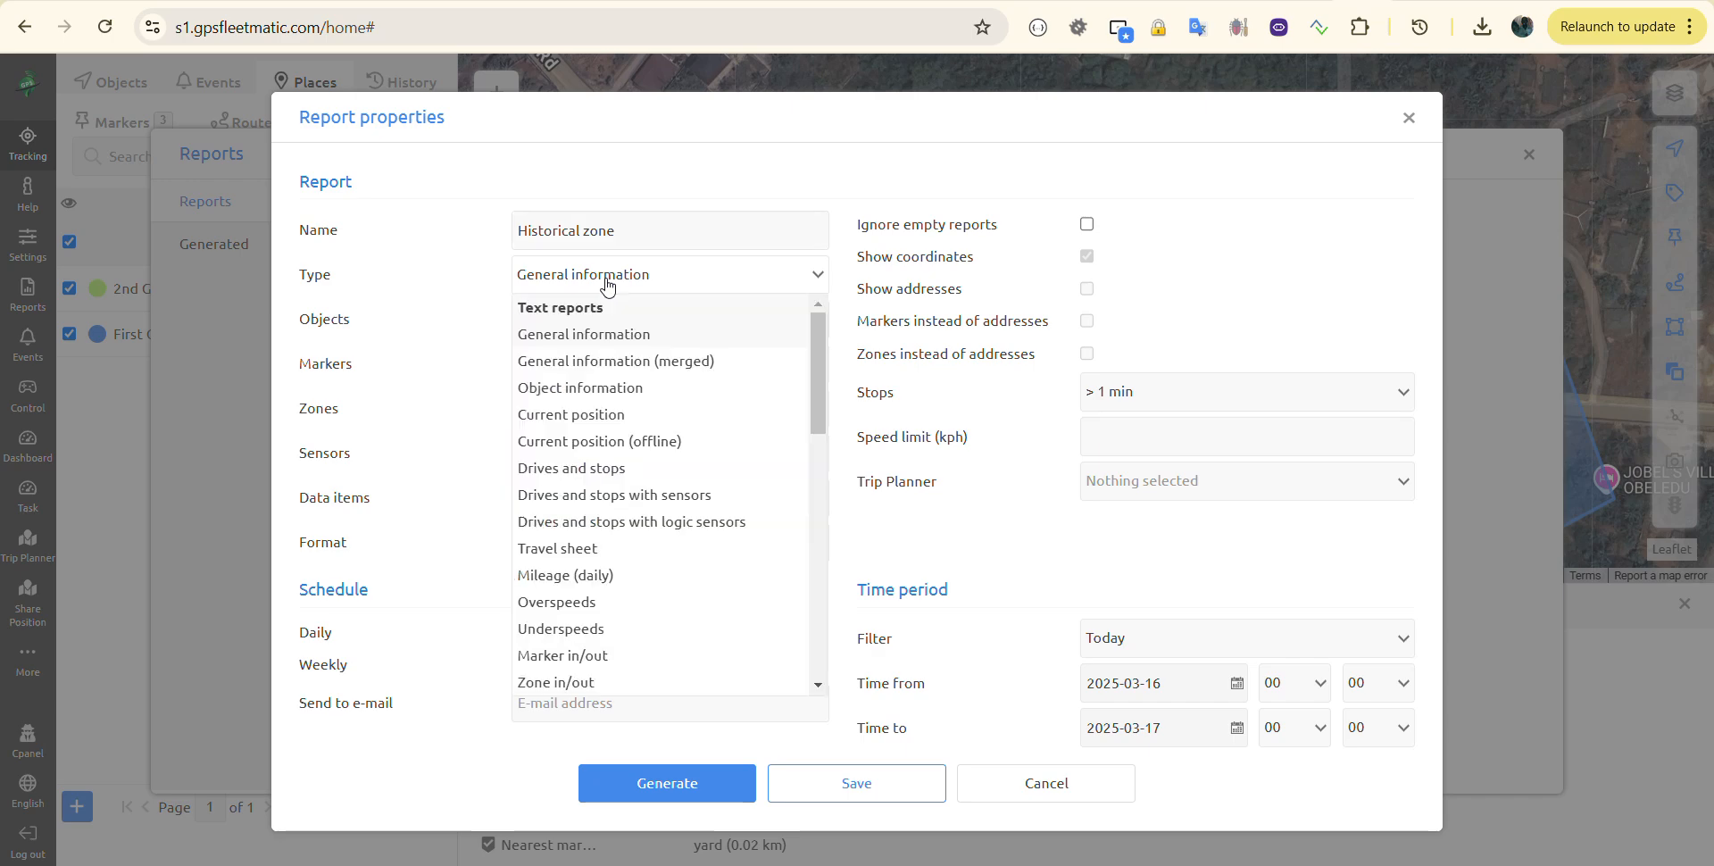
scroll(584, 464, "down", 3)
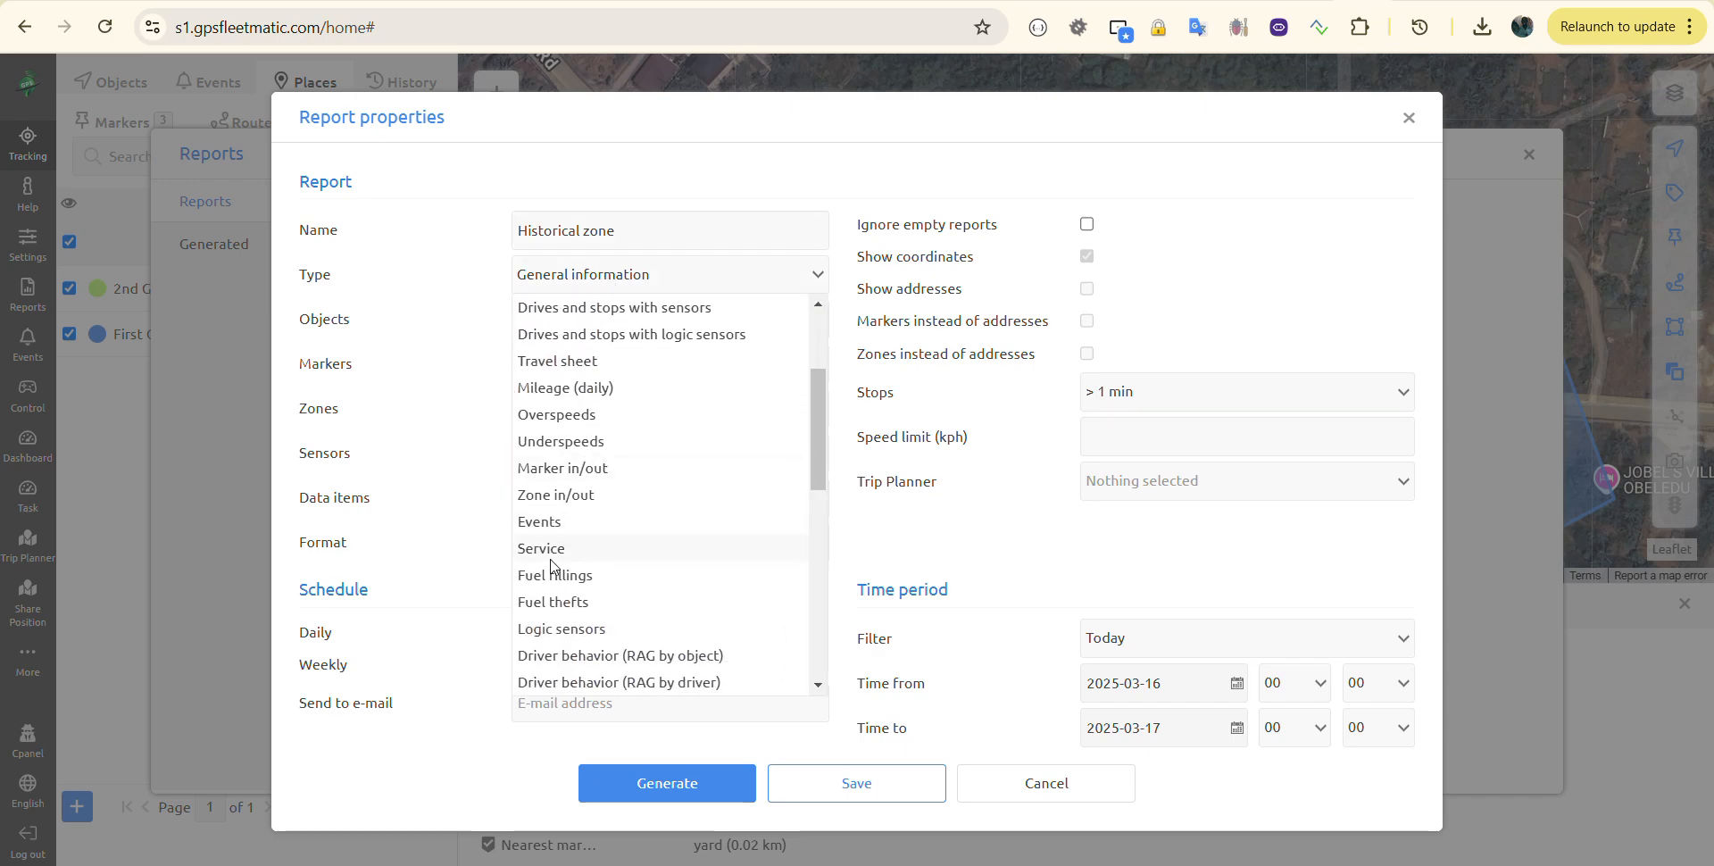
scroll(552, 558, "down", 1)
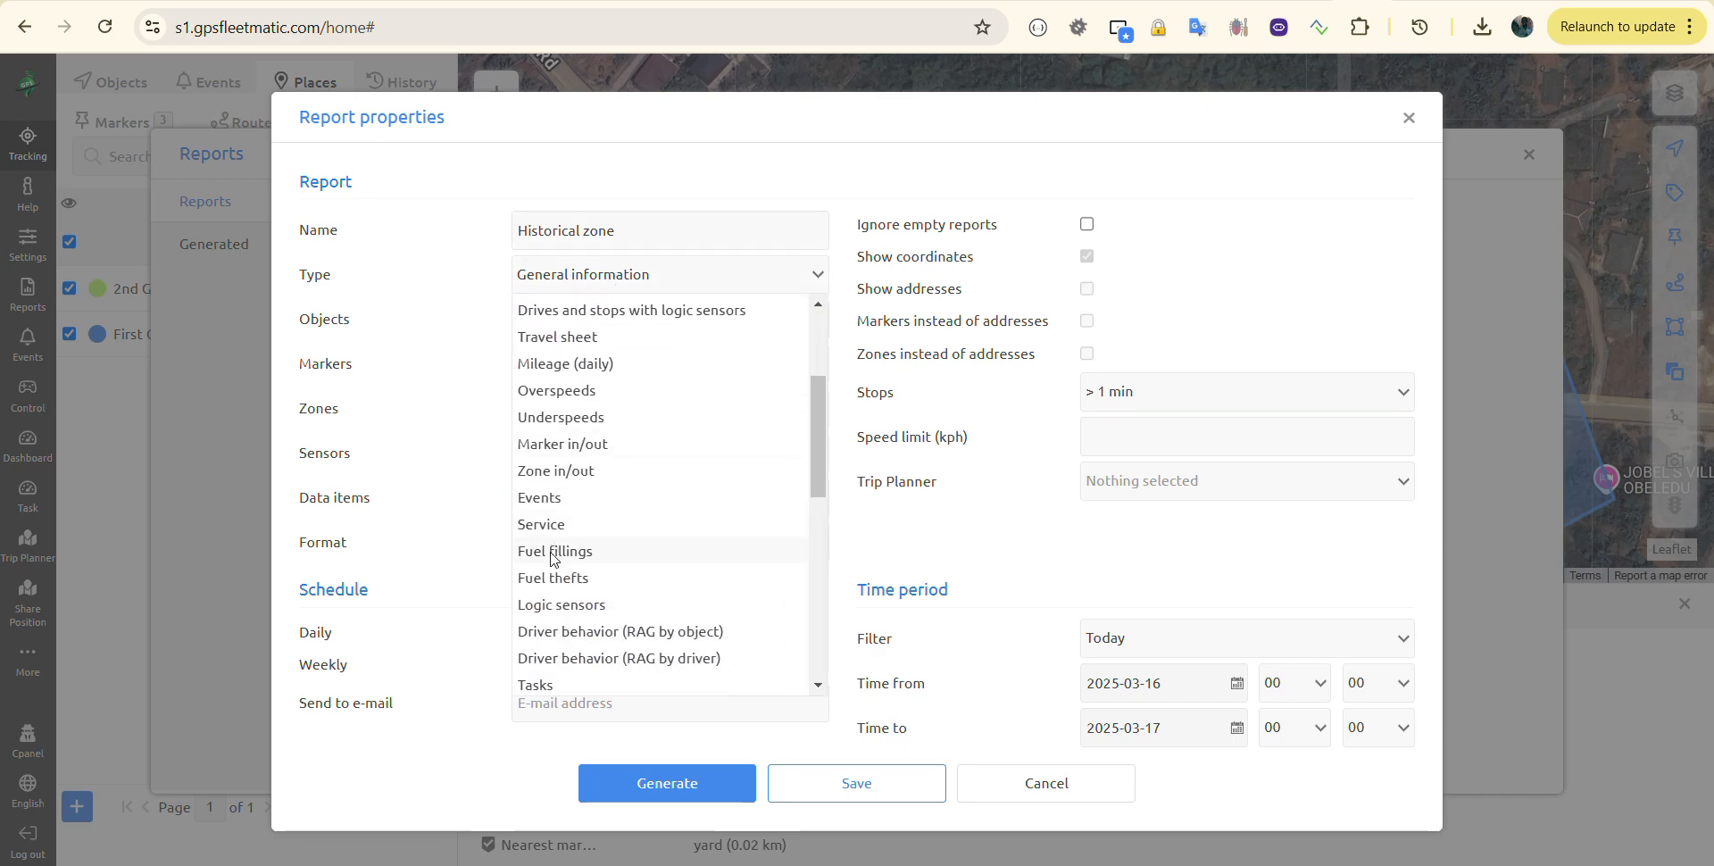
left_click(576, 471)
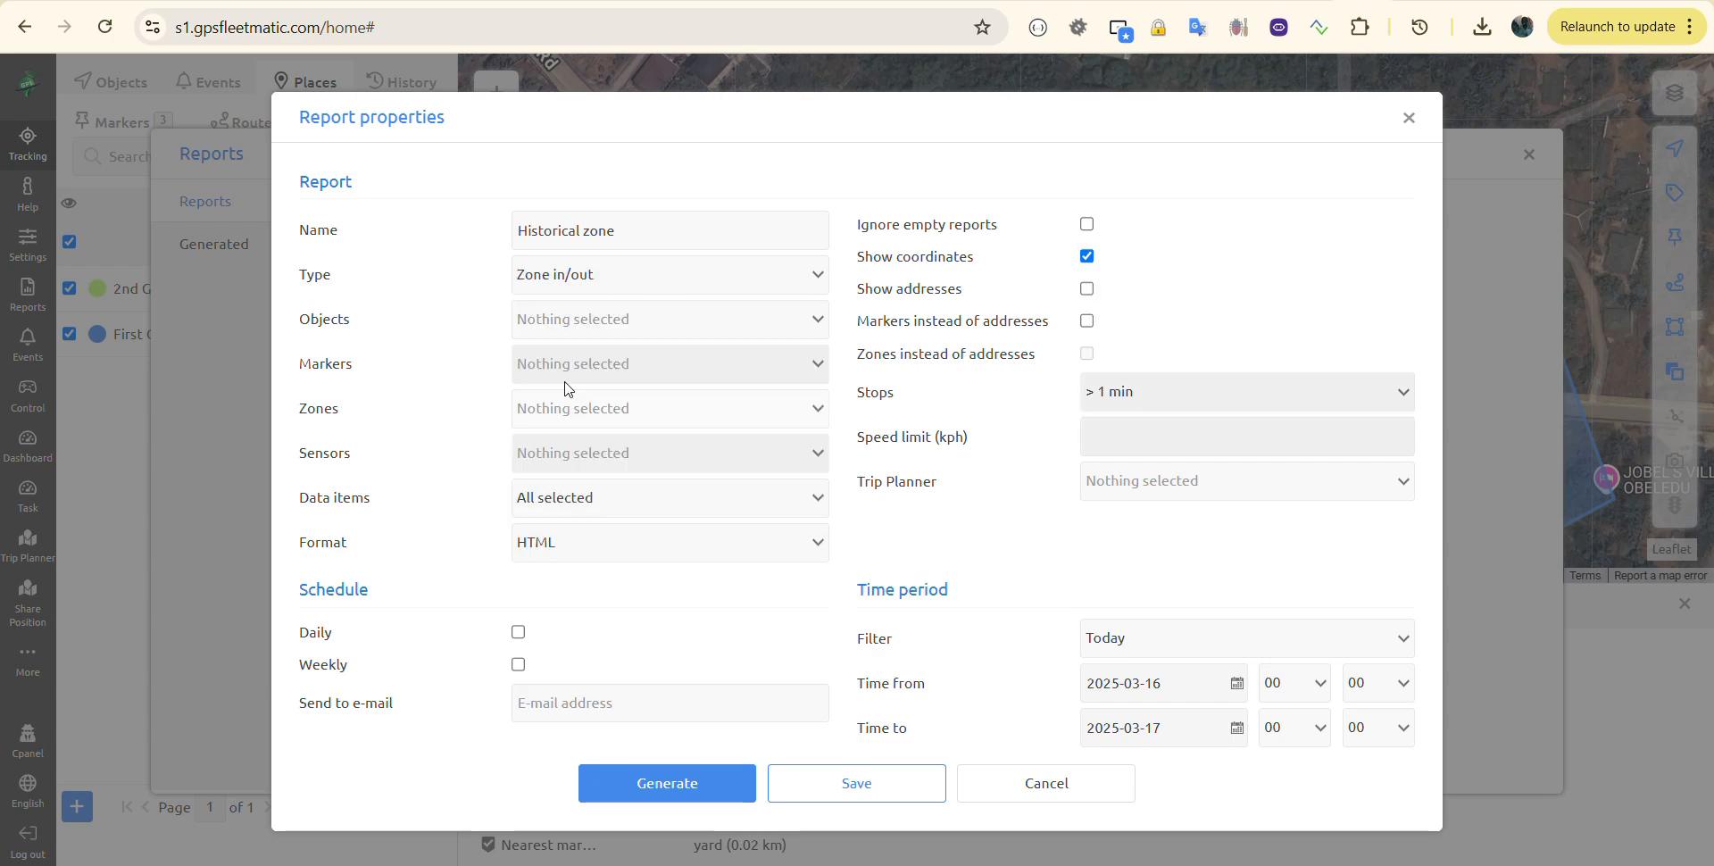
Step: Include every object in the NNEWI group and only the First Geofence zone
left_click(548, 323)
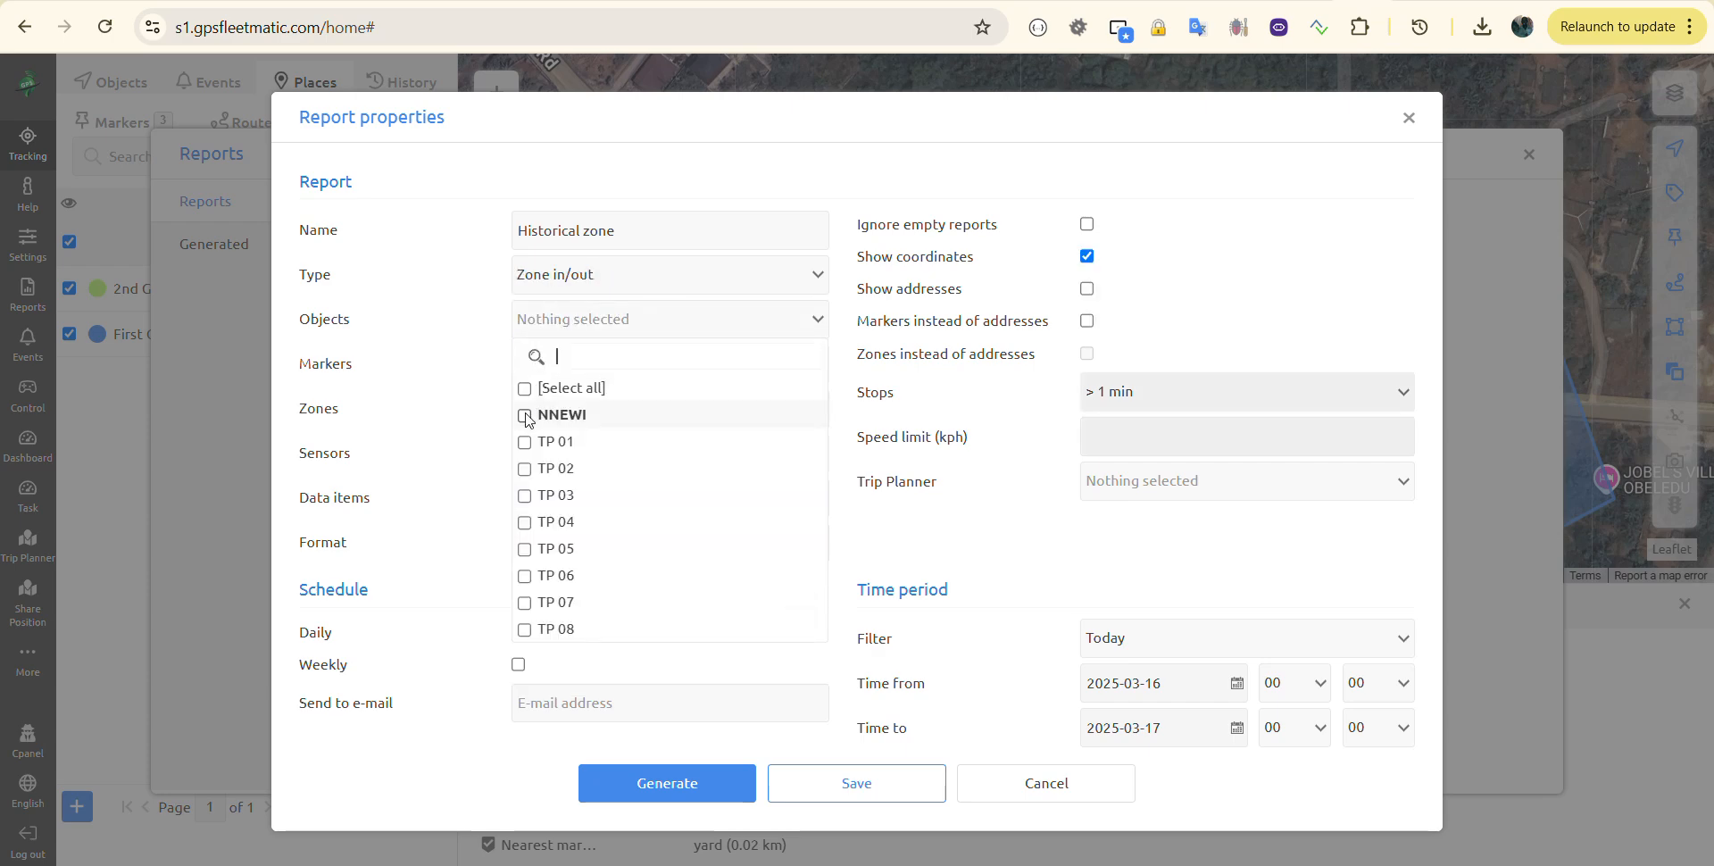
left_click(525, 415)
left_click(446, 363)
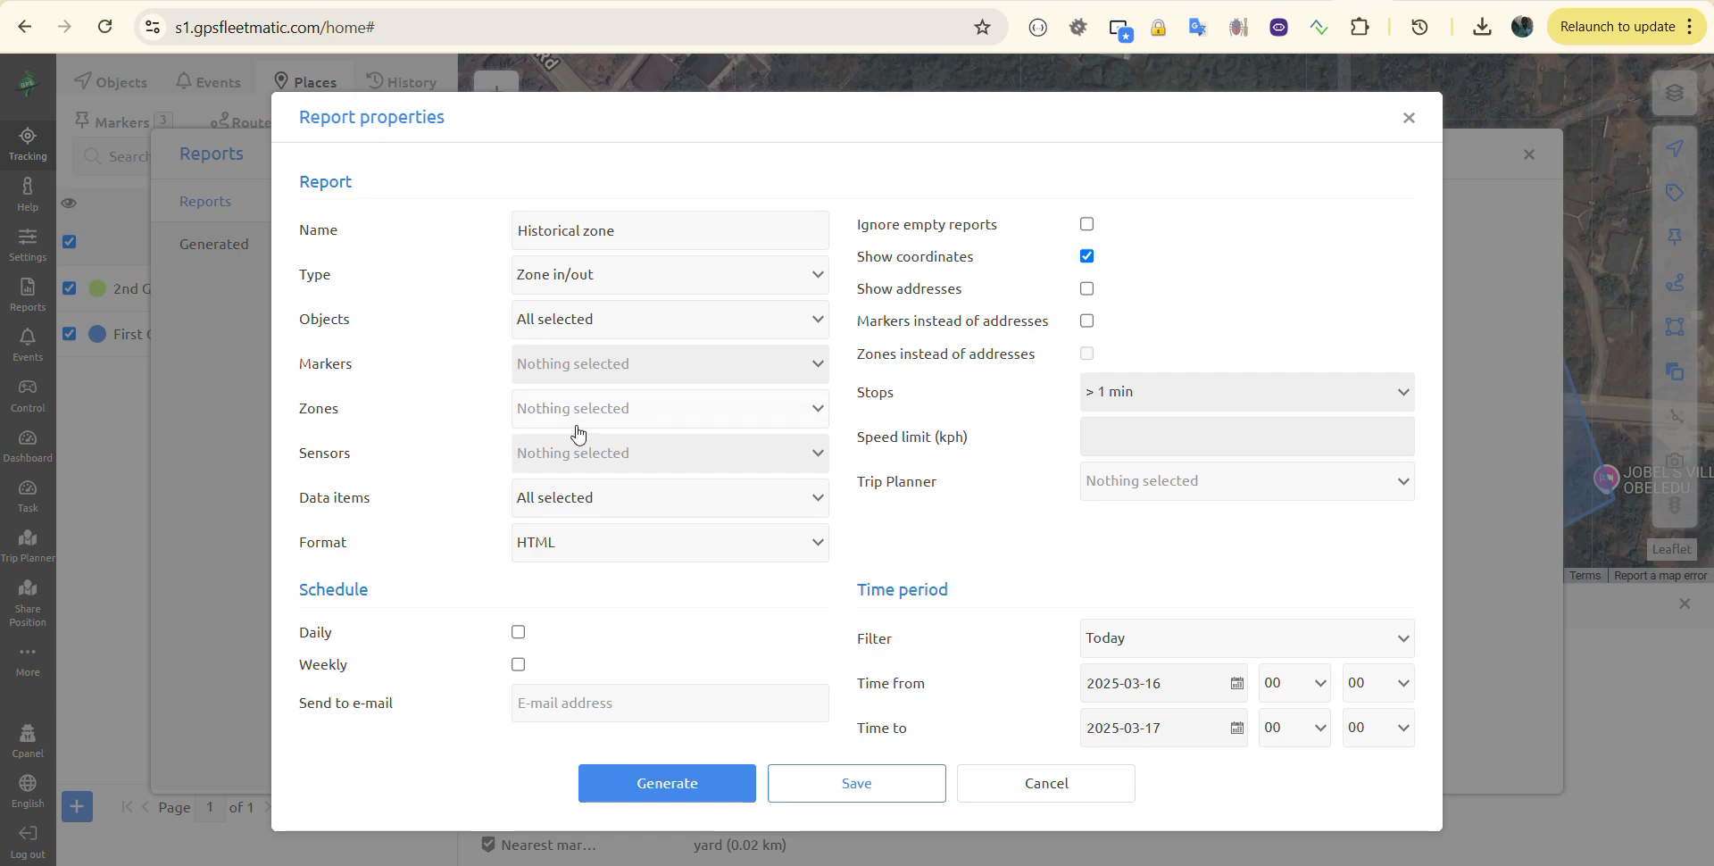
left_click(619, 416)
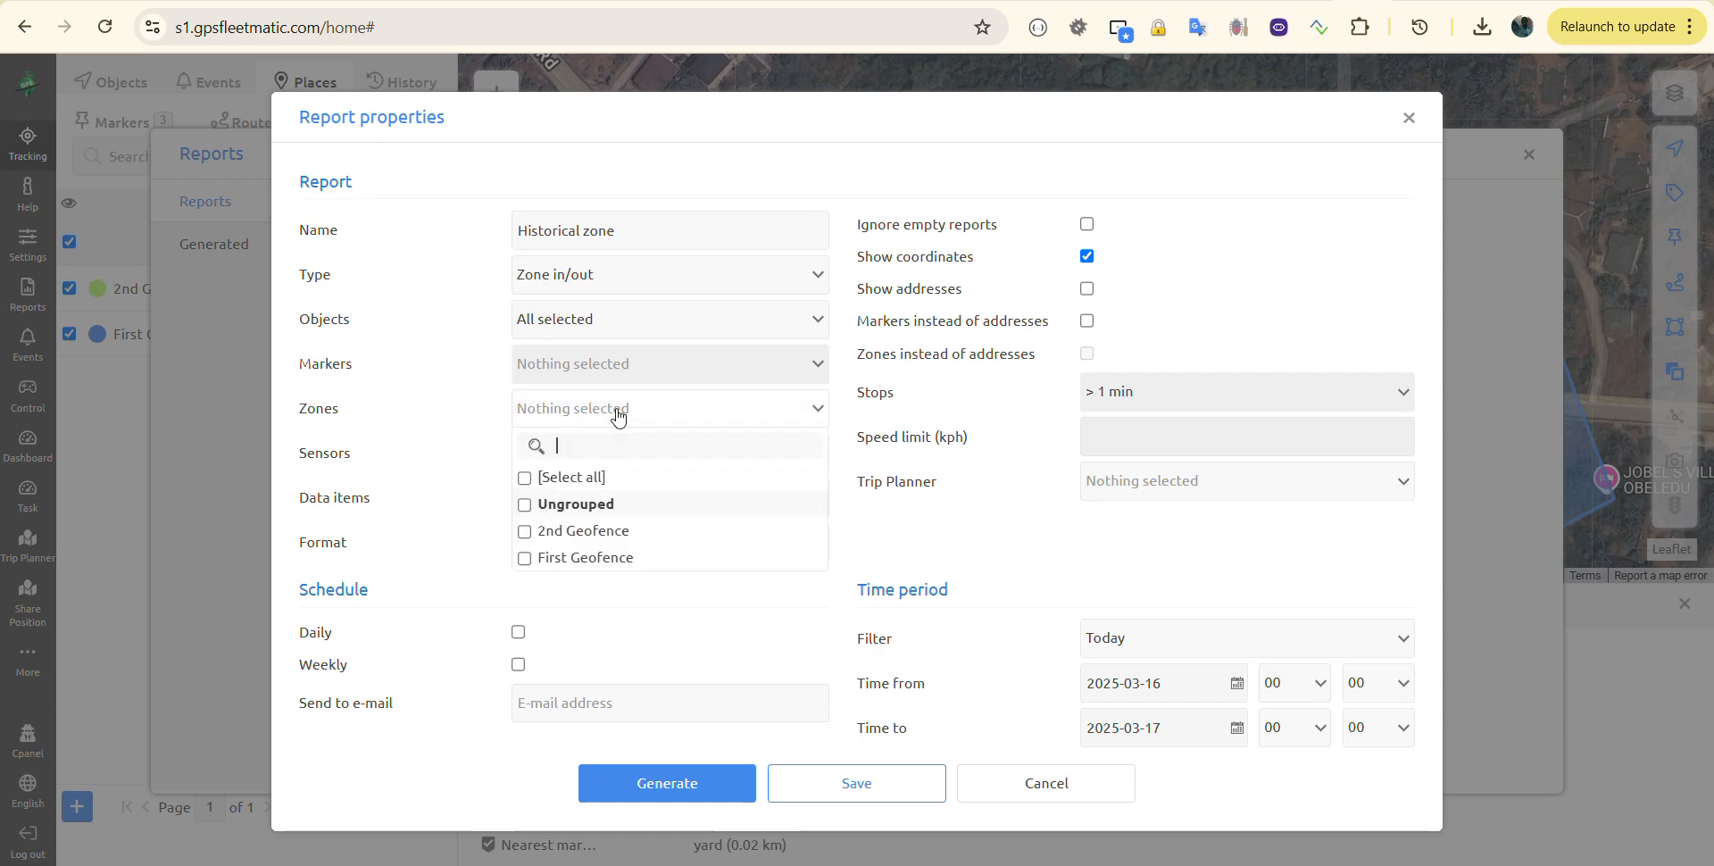
left_click(526, 559)
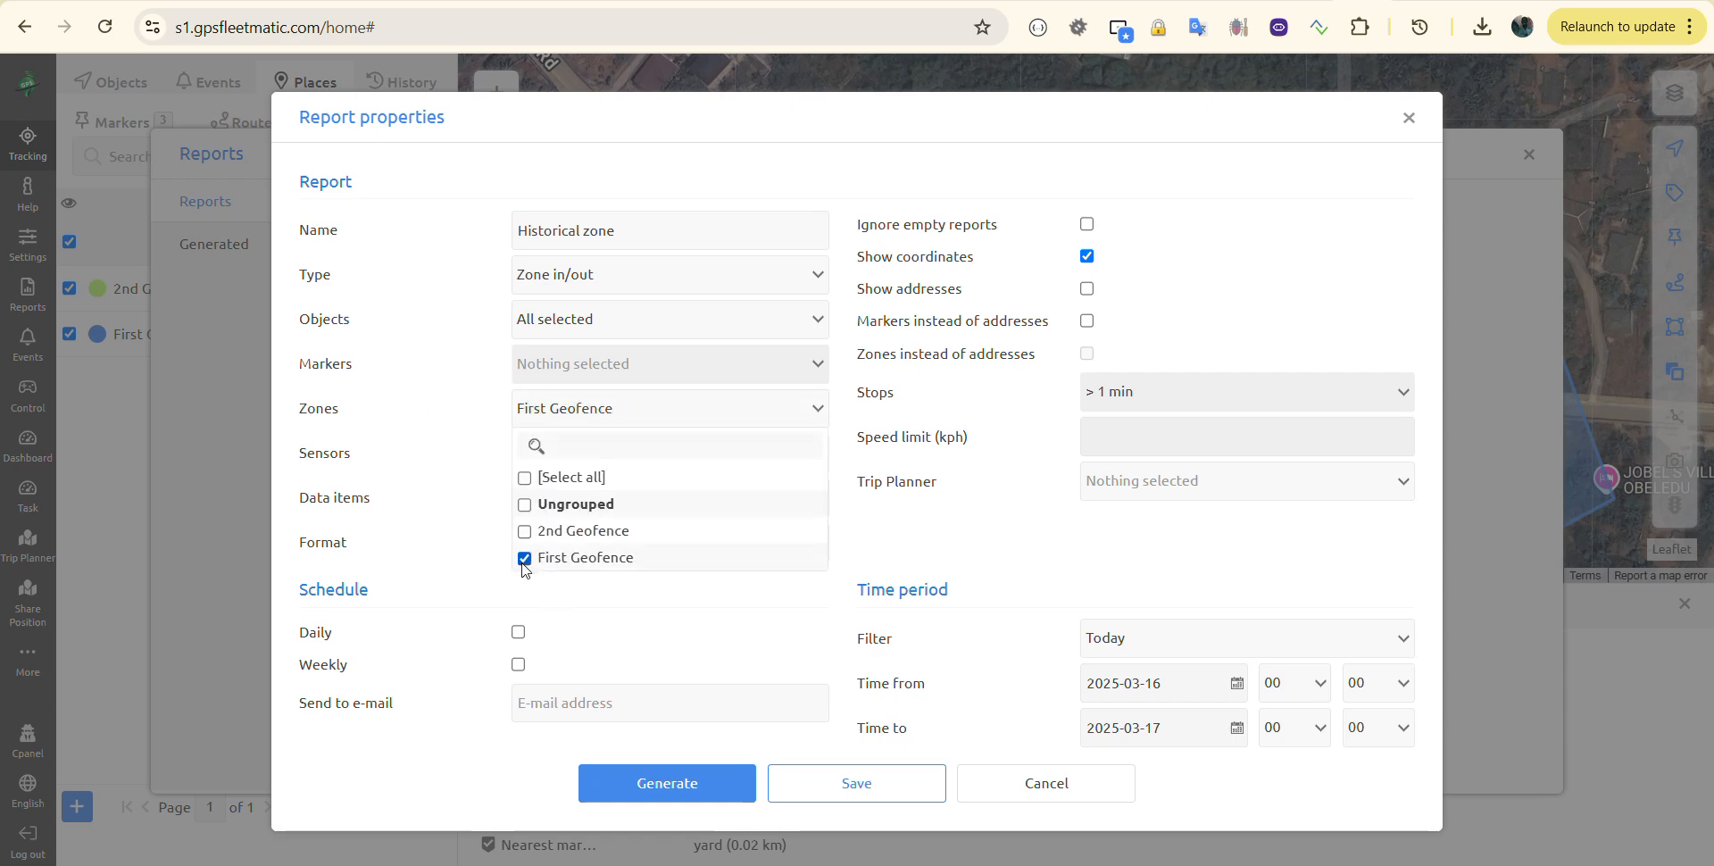
left_click(427, 482)
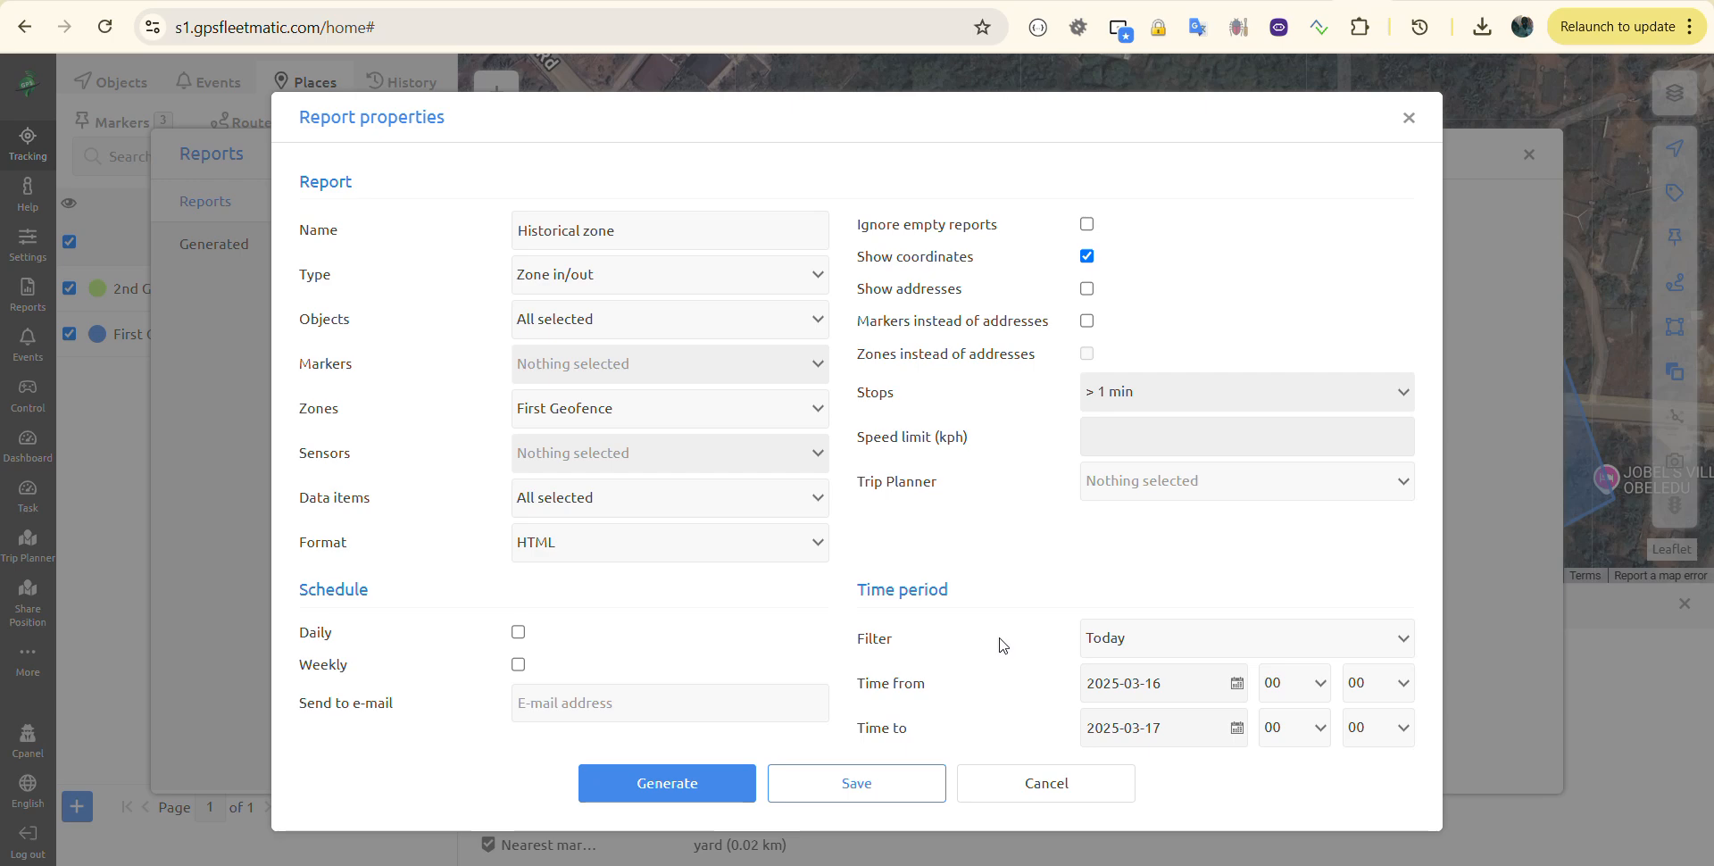
Step: Pick 12 February 2025 as the start date and 13 February 2025 as the end date
left_click(1176, 651)
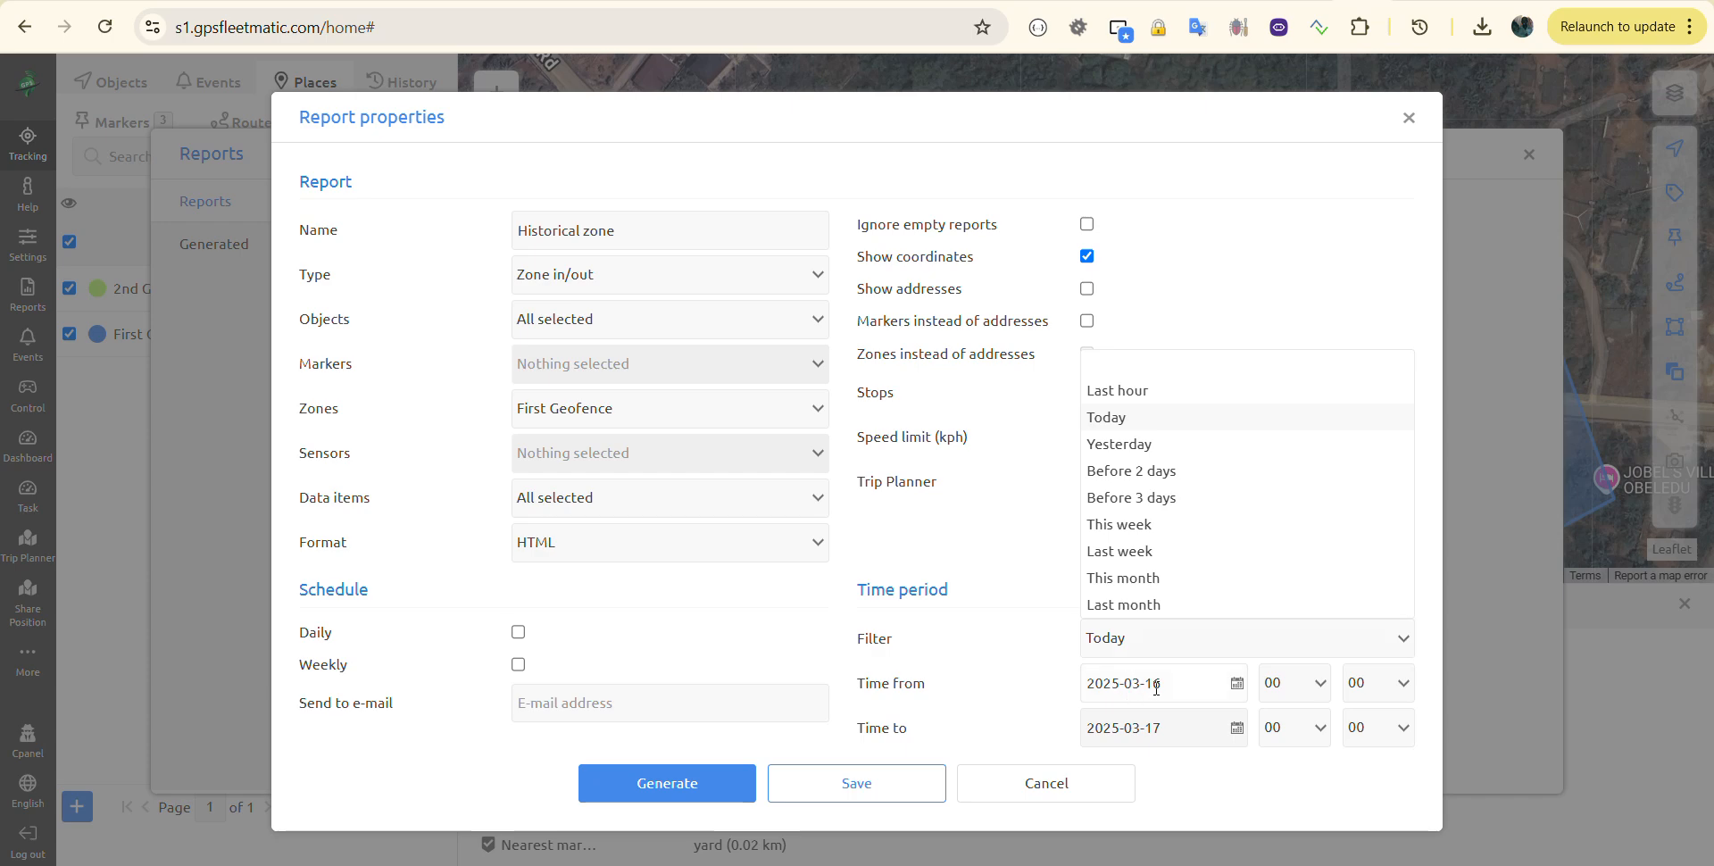
left_click(1150, 663)
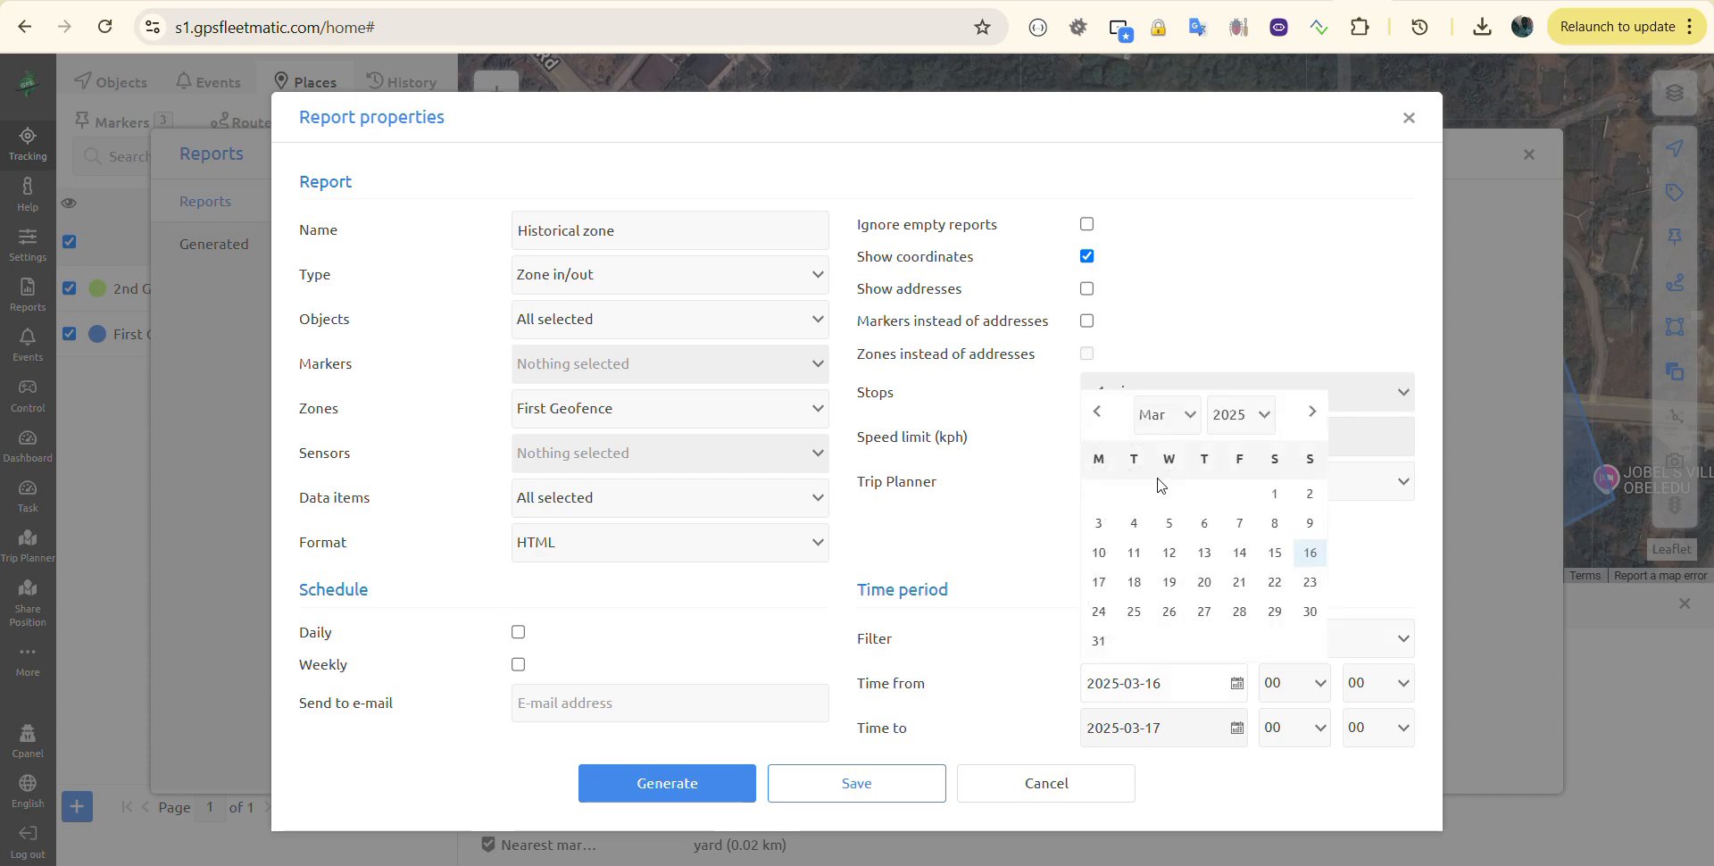
left_click(1098, 417)
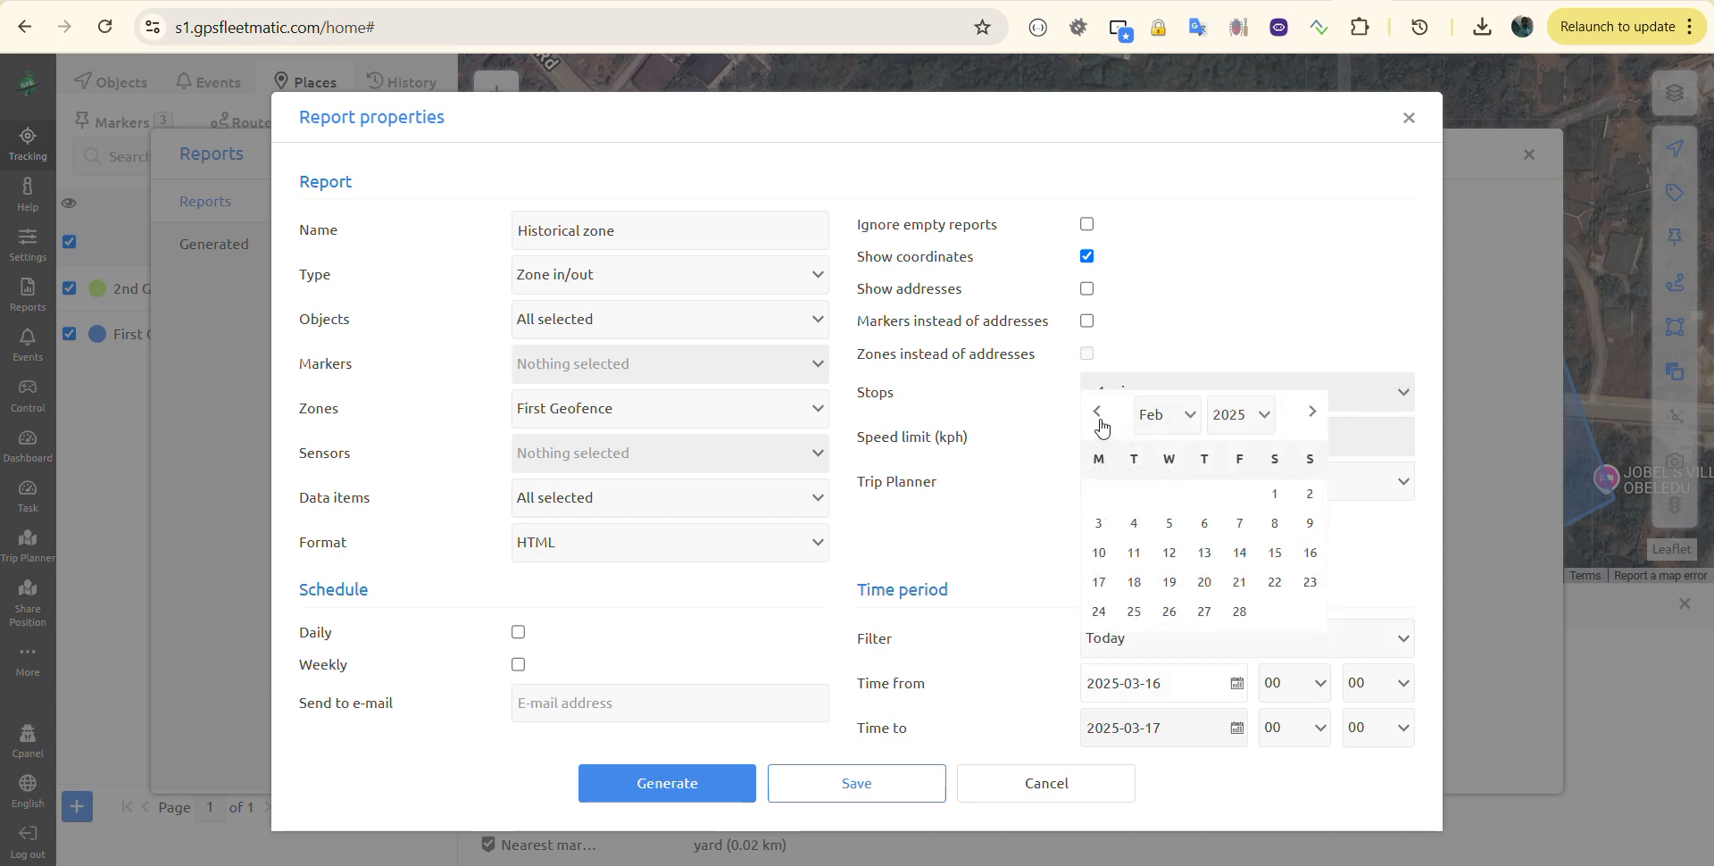
left_click(1168, 554)
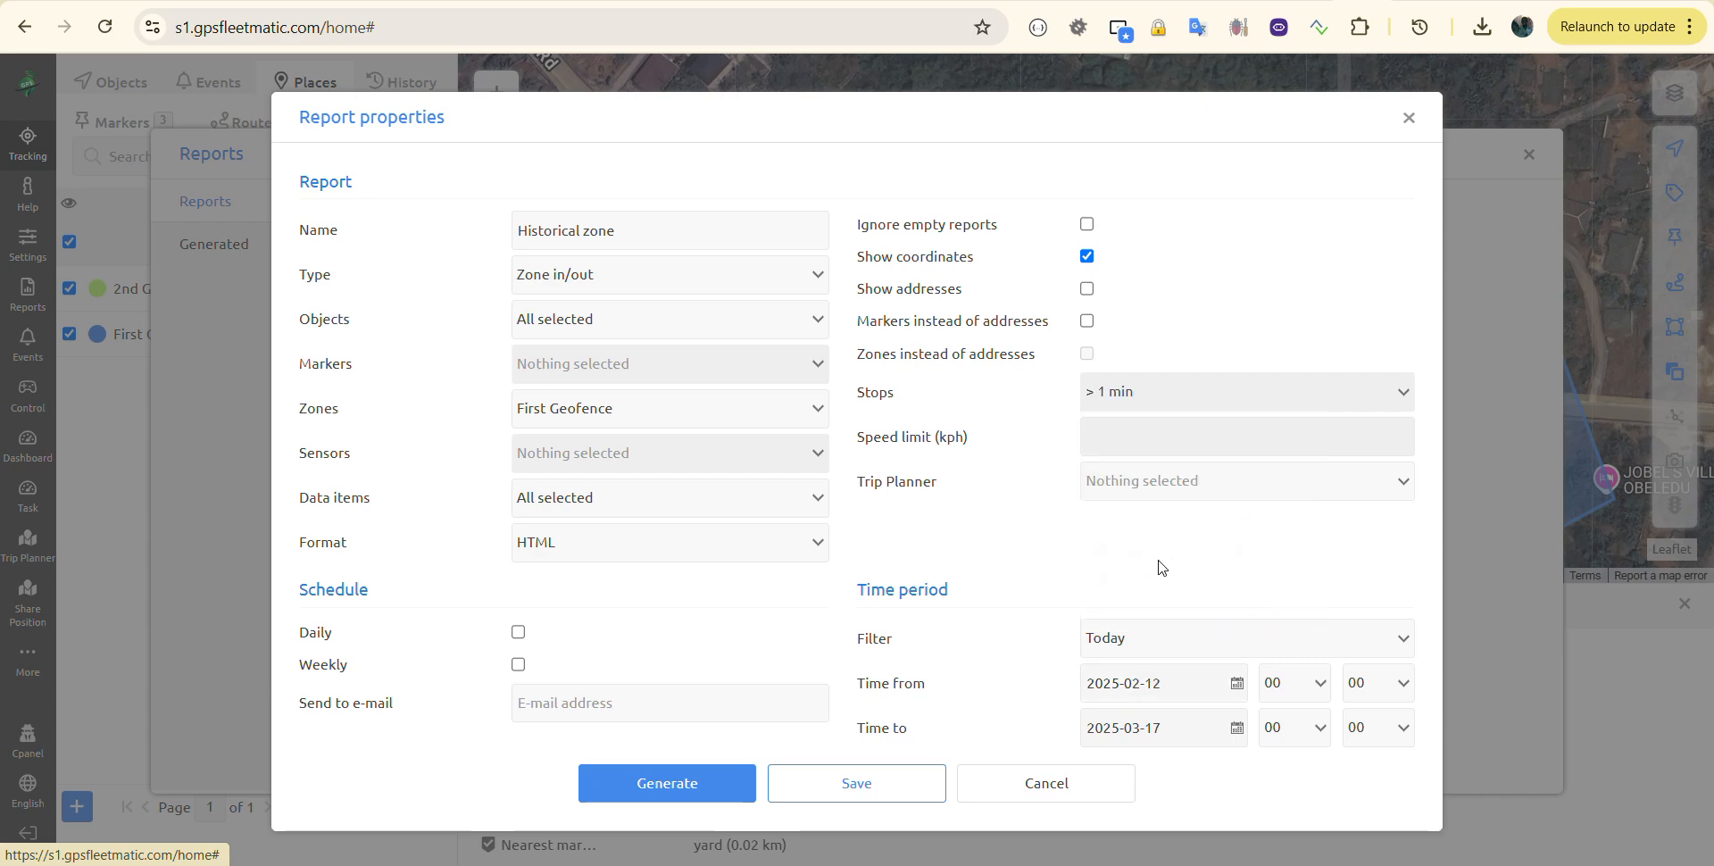
left_click(1167, 728)
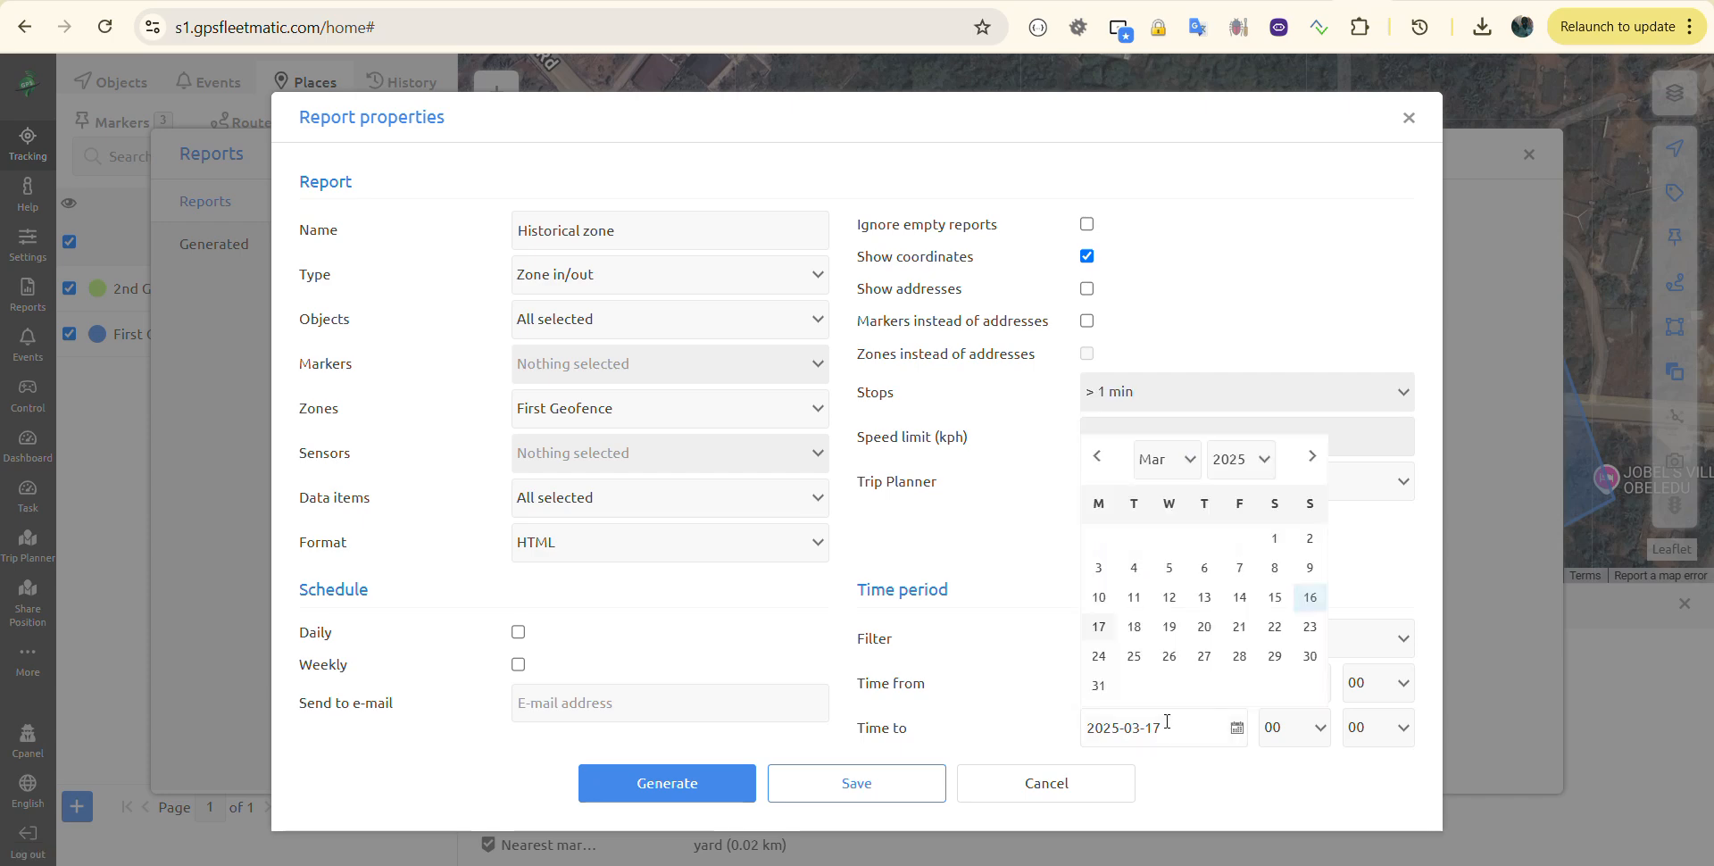
left_click(1097, 456)
left_click(1204, 597)
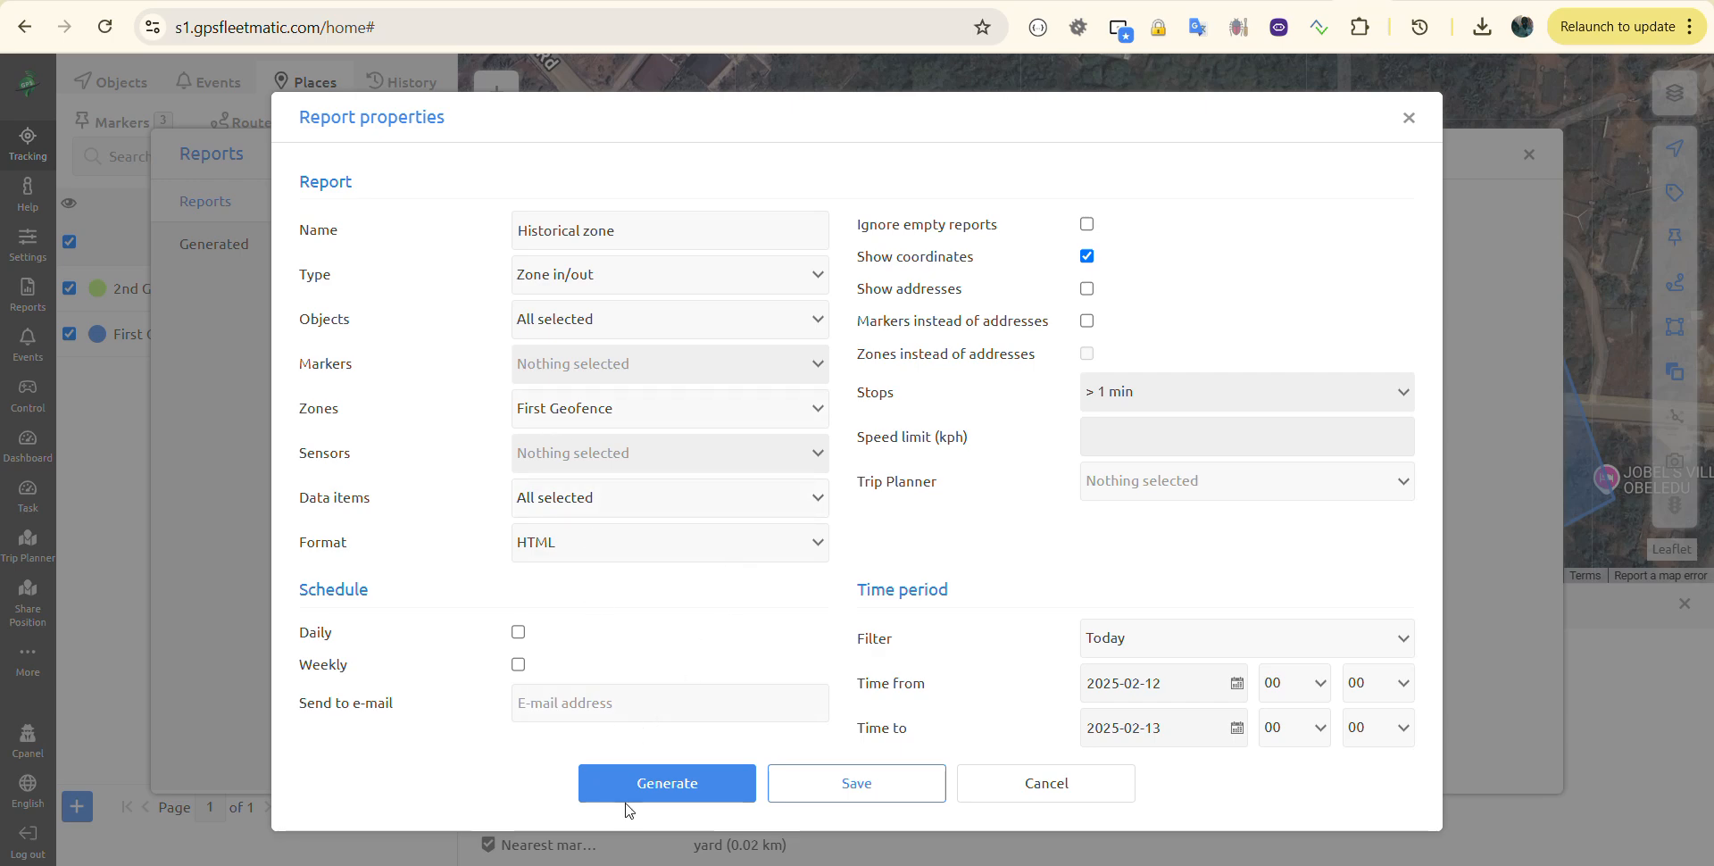
Step: Generate the historical zone report, view the downloaded HTML file, and return to GPSFleetMatic
left_click(671, 784)
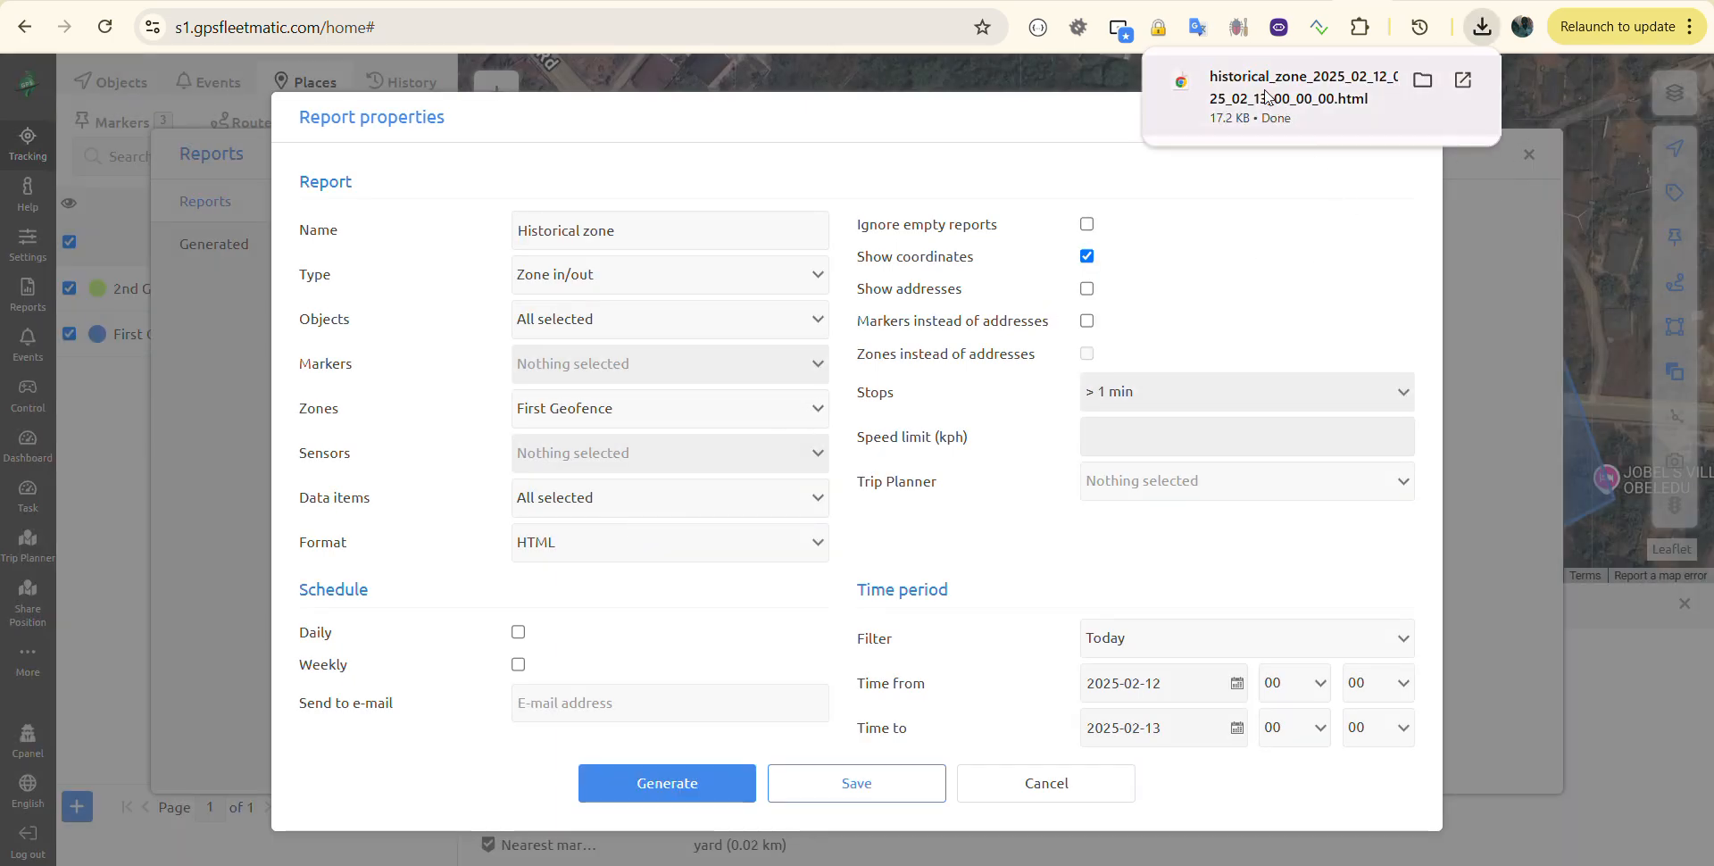
left_click(1268, 96)
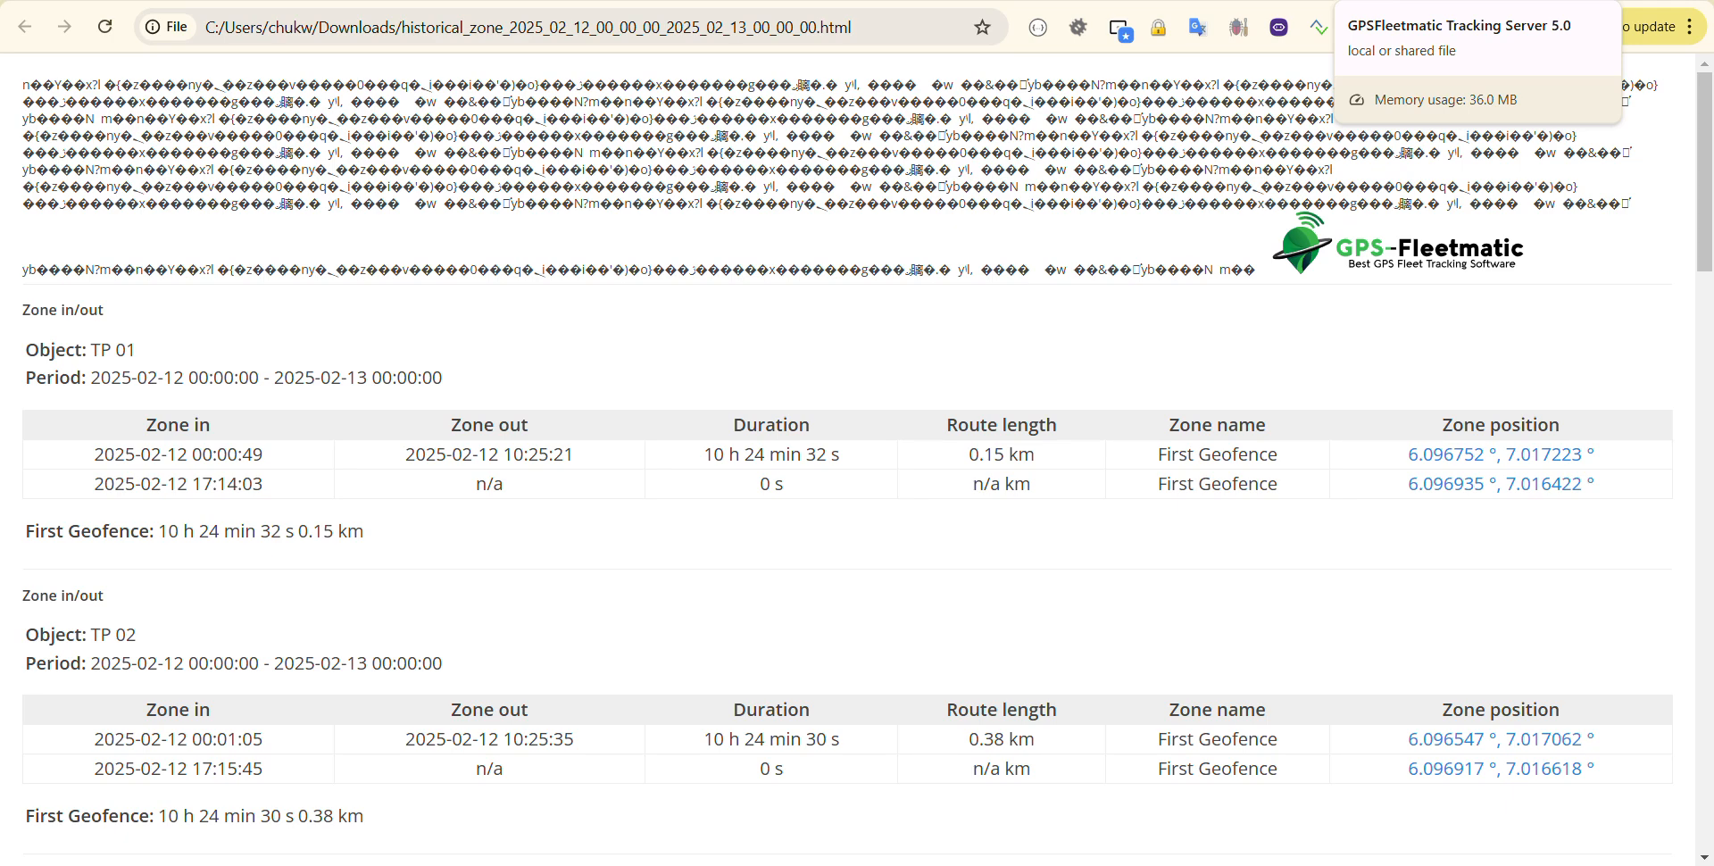
key("ctrl+Tab")
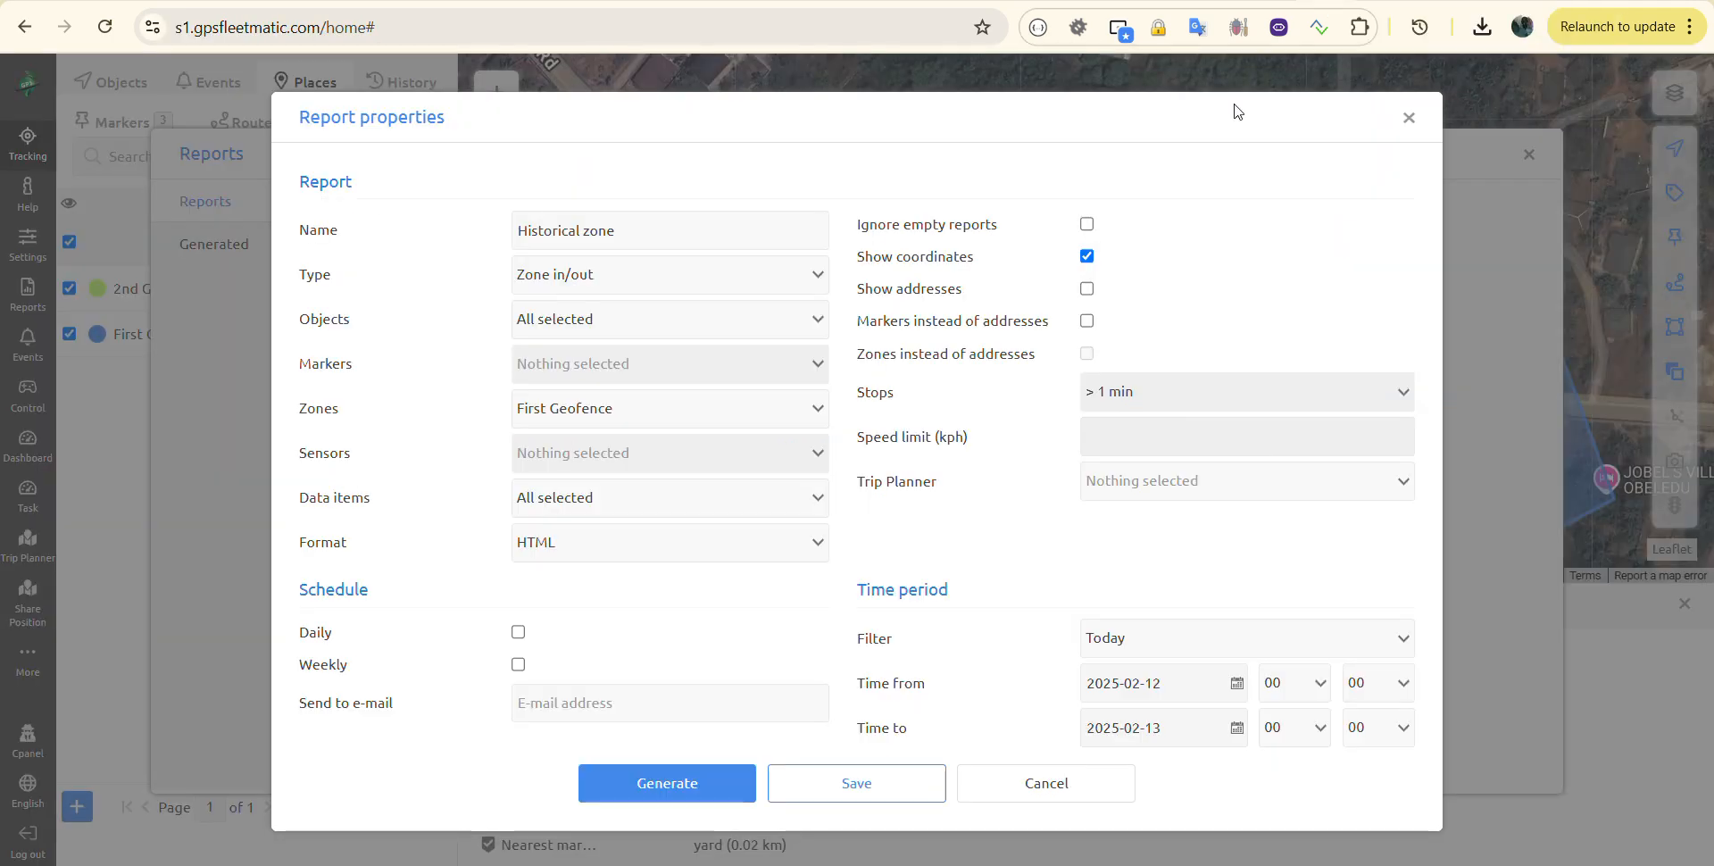
Step: Review the report's data items and turn on Ignore empty reports
left_click(617, 509)
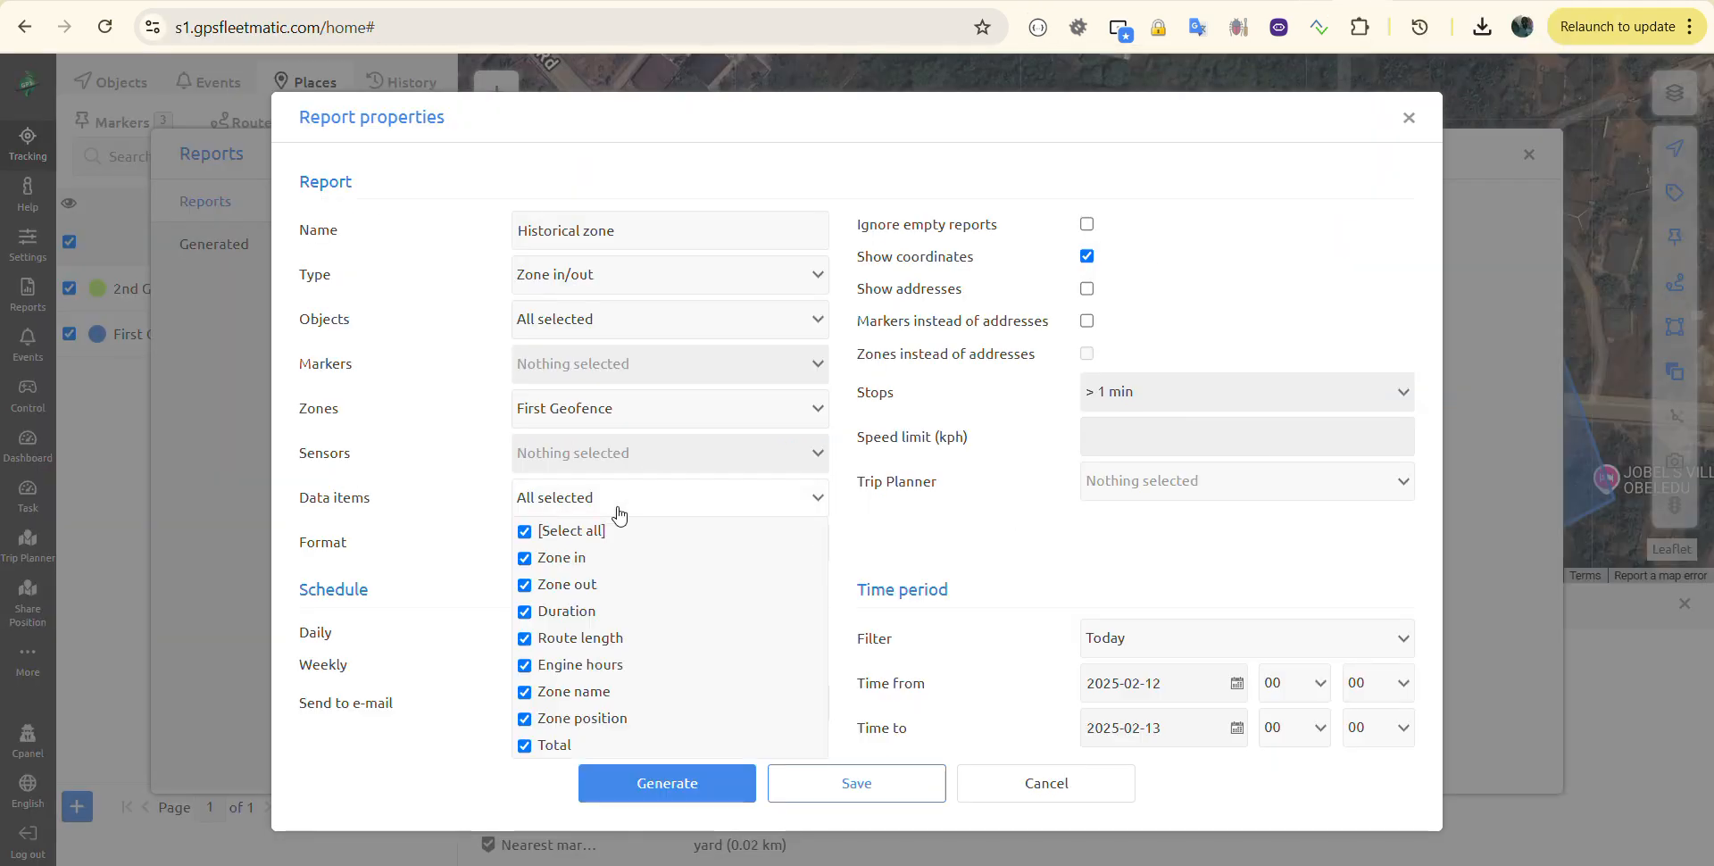
left_click(456, 496)
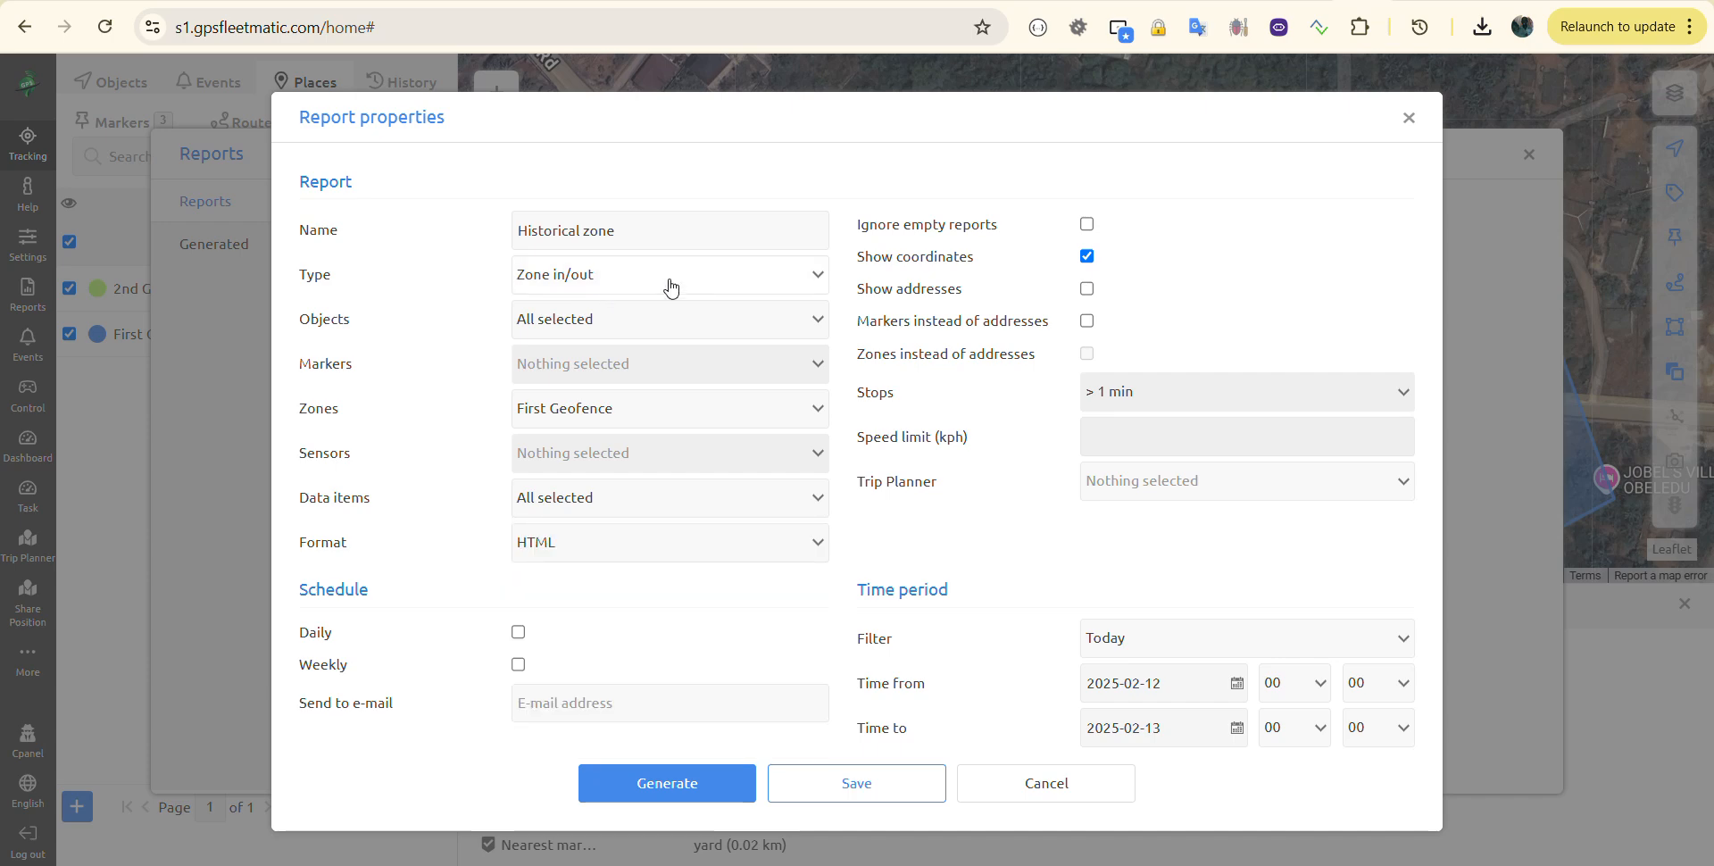
left_click(1086, 223)
Step: Switch the report type to Zone in/out Merged, confirm its data items, and generate it
left_click(550, 290)
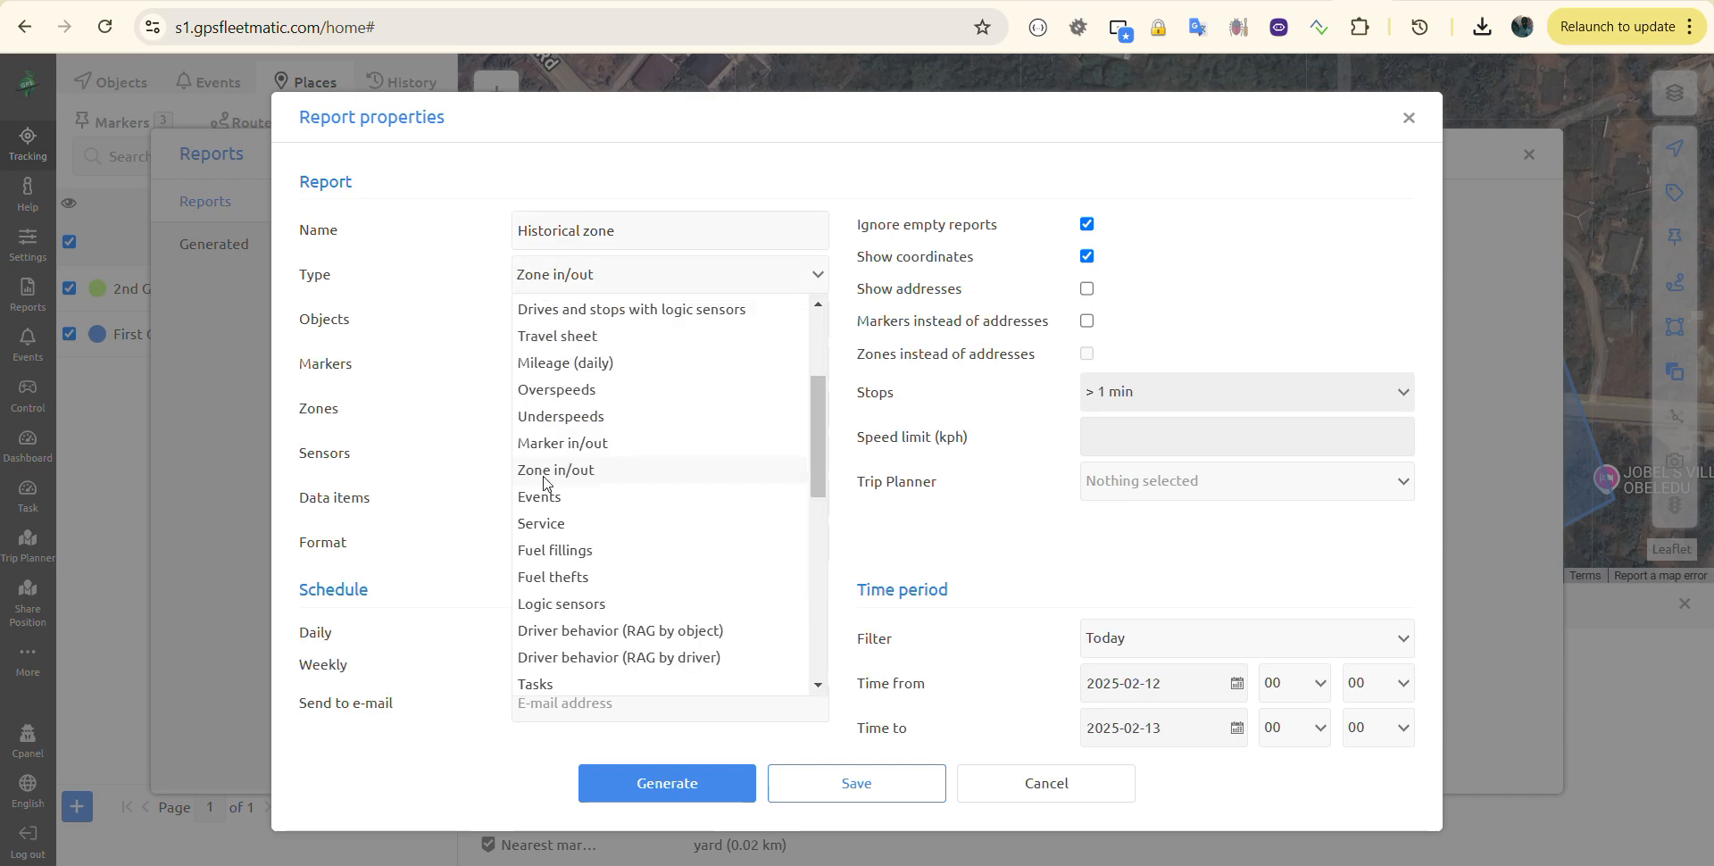
scroll(551, 638, "down", 3)
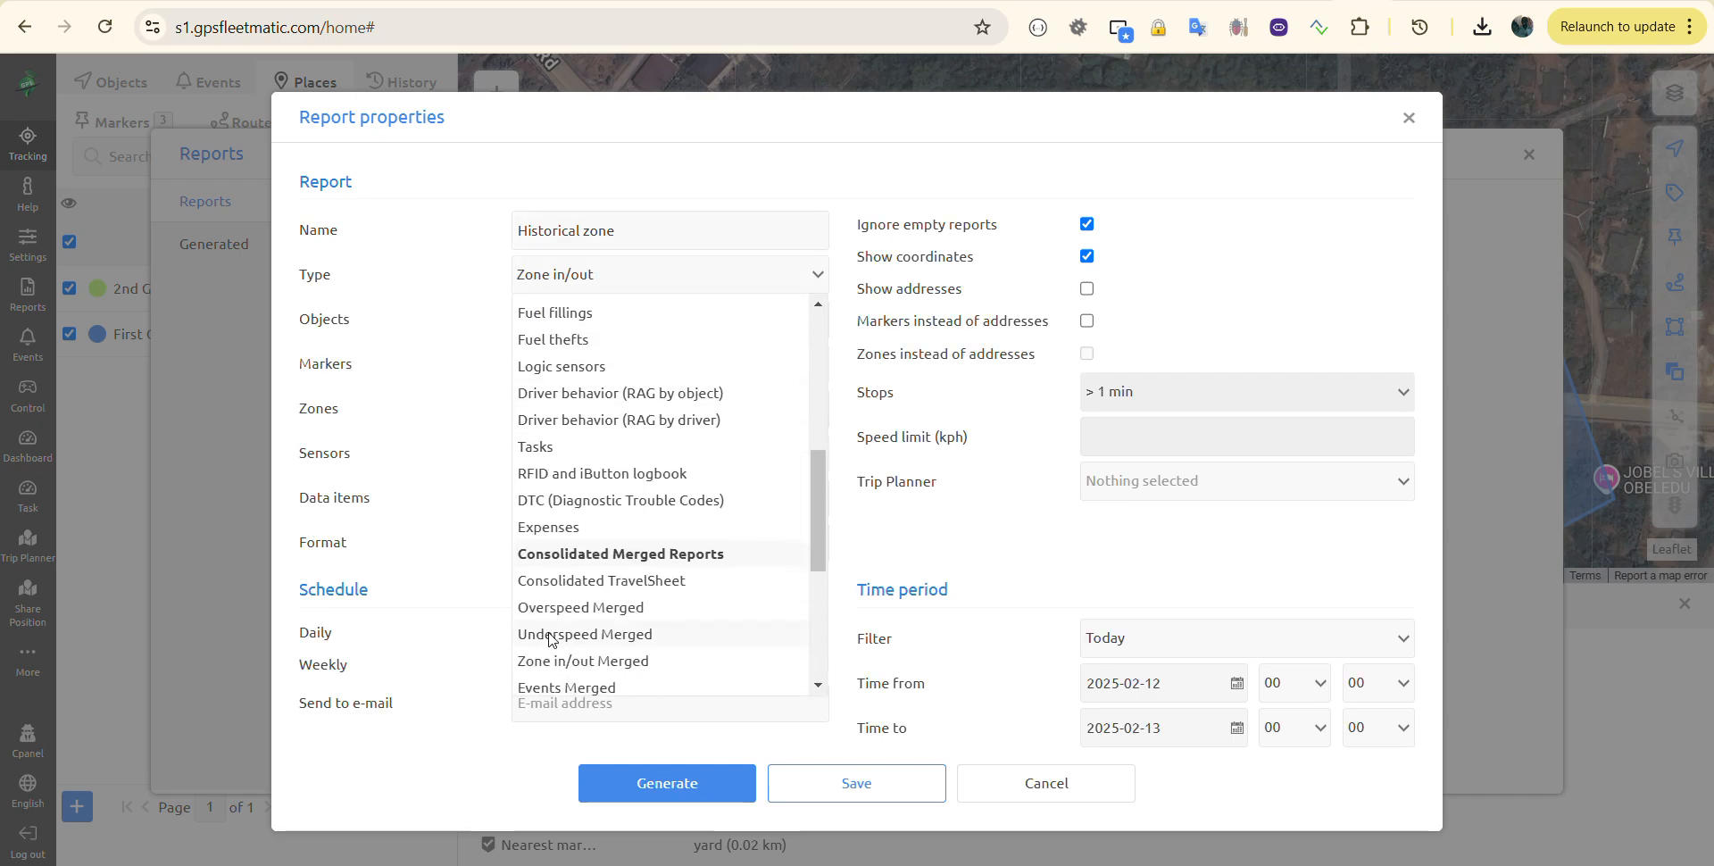
scroll(551, 638, "down", 1)
left_click(554, 635)
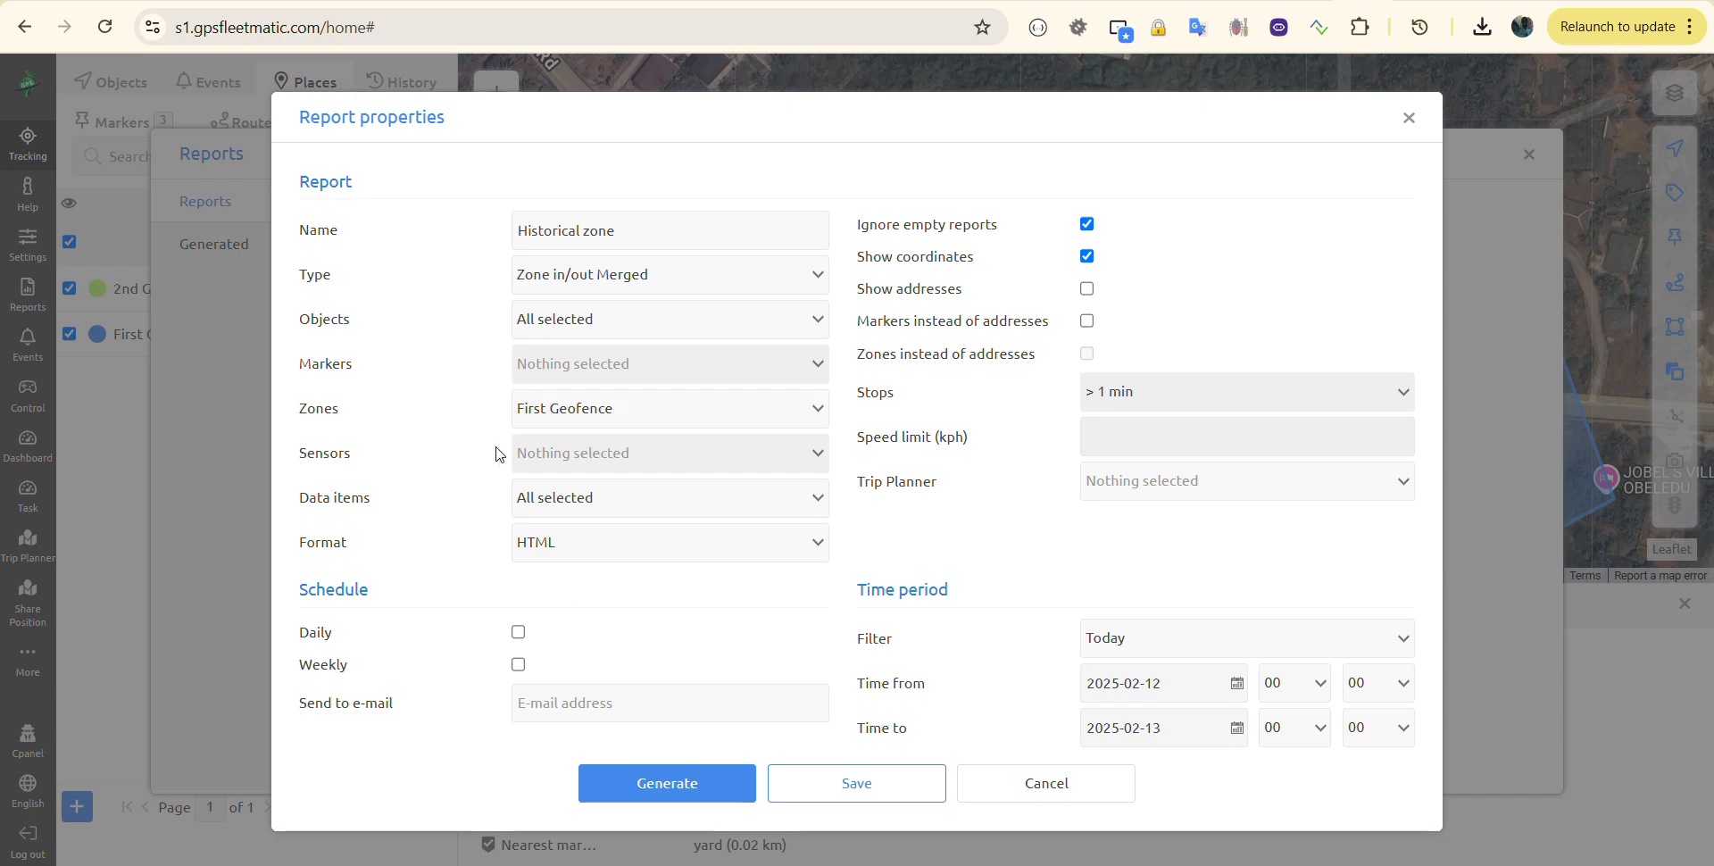
left_click(577, 502)
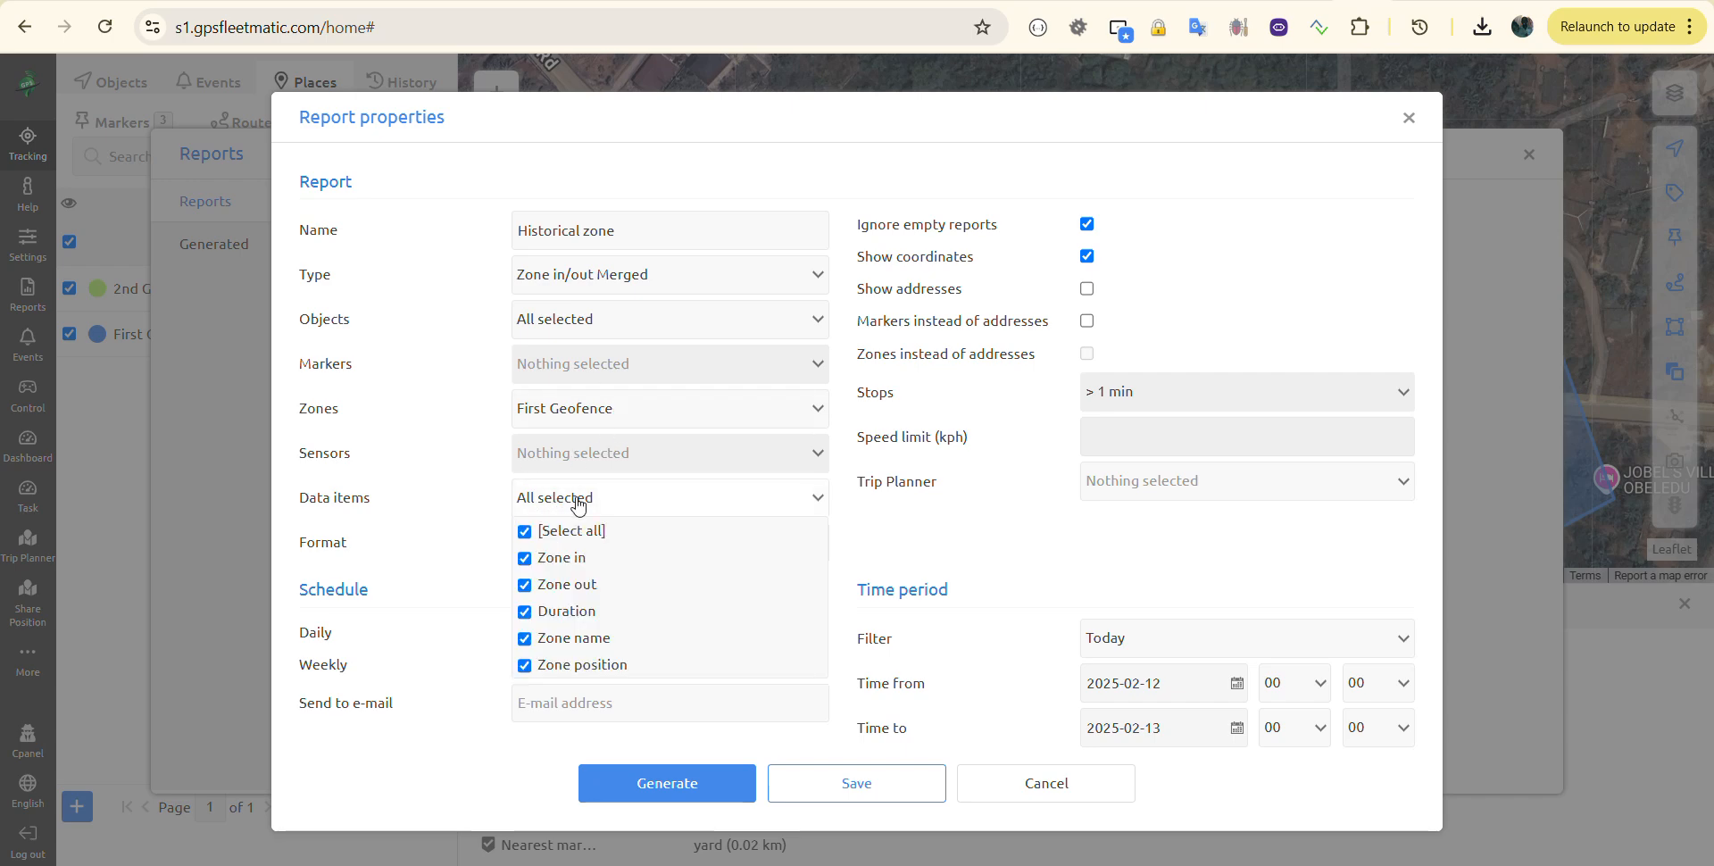
left_click(435, 534)
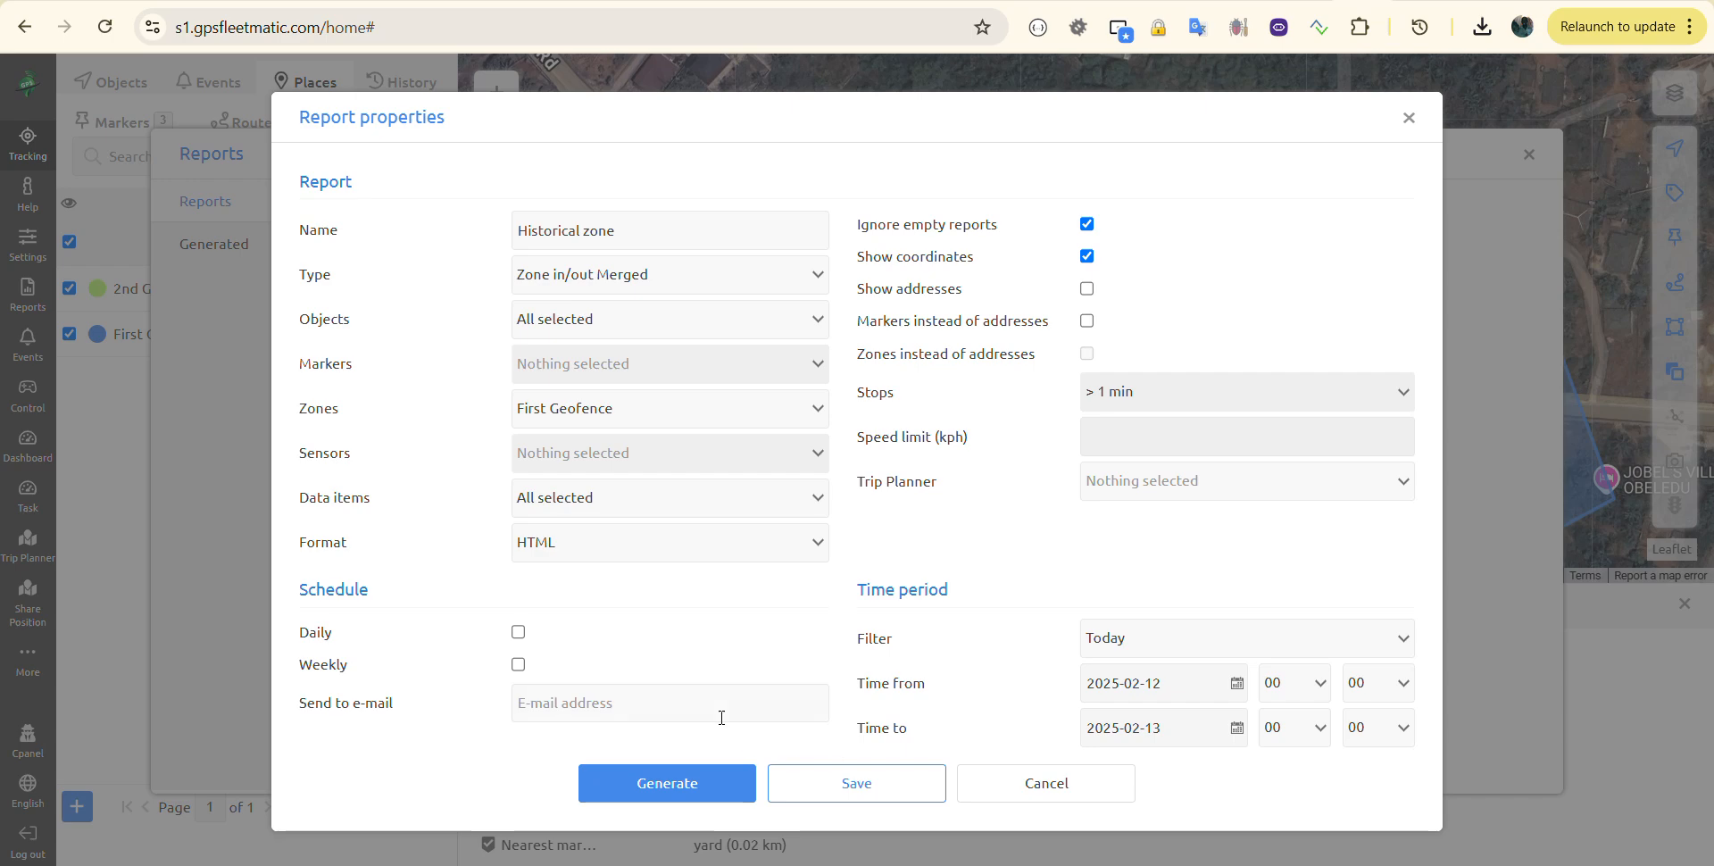
left_click(669, 786)
Step: View the merged report and scroll through every vehicle's First Geofence entry and exit times
left_click(1264, 114)
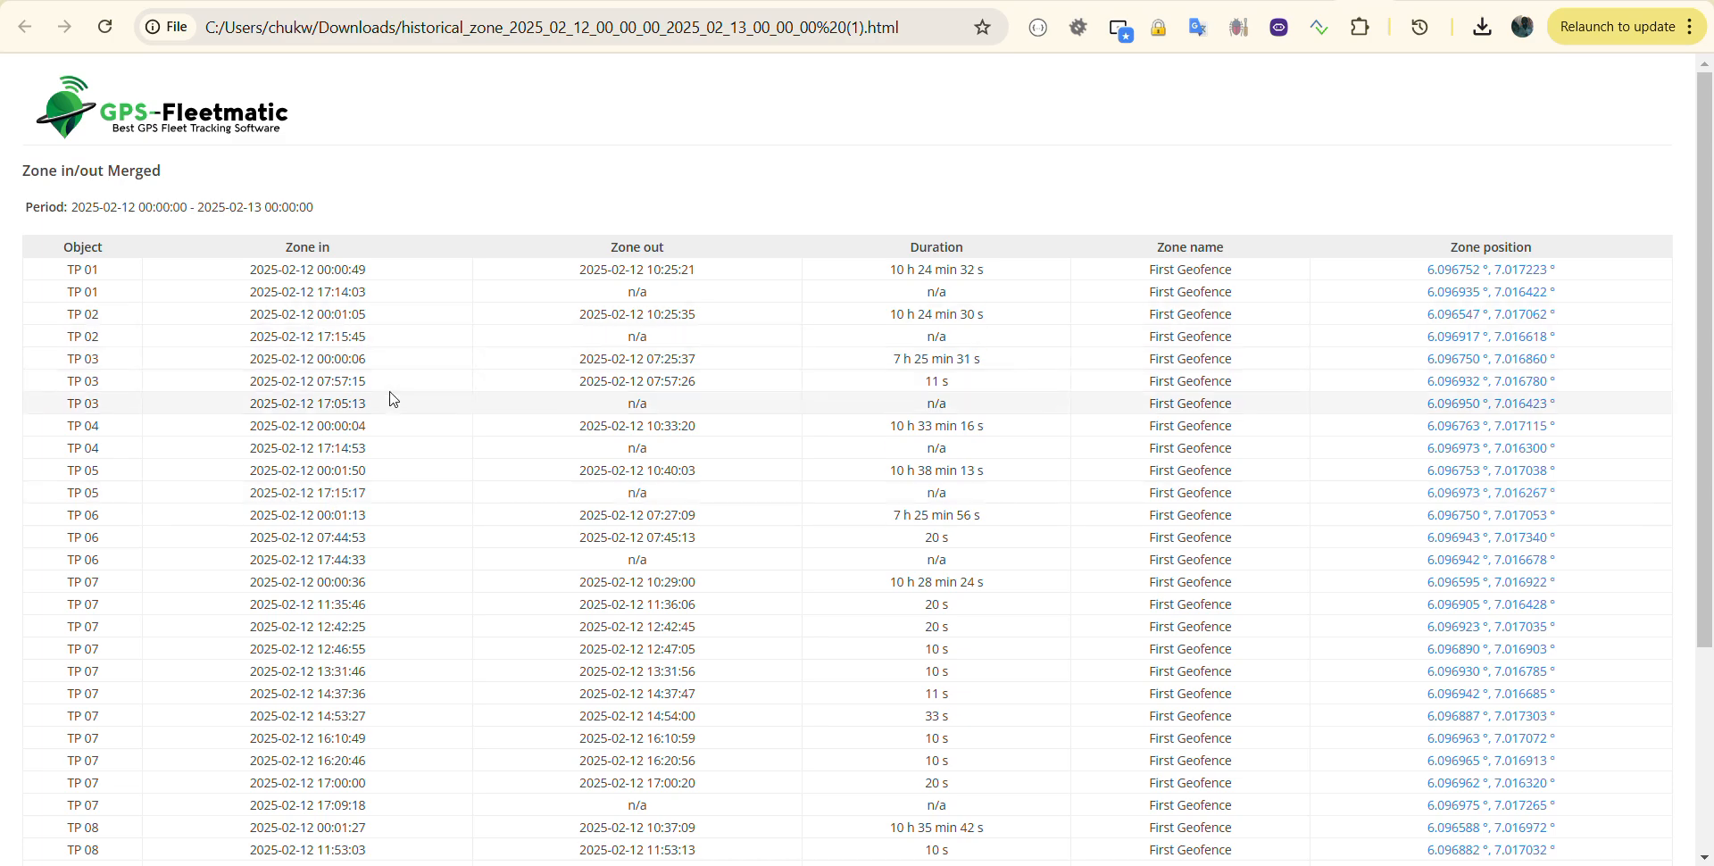
scroll(554, 404, "down", 2)
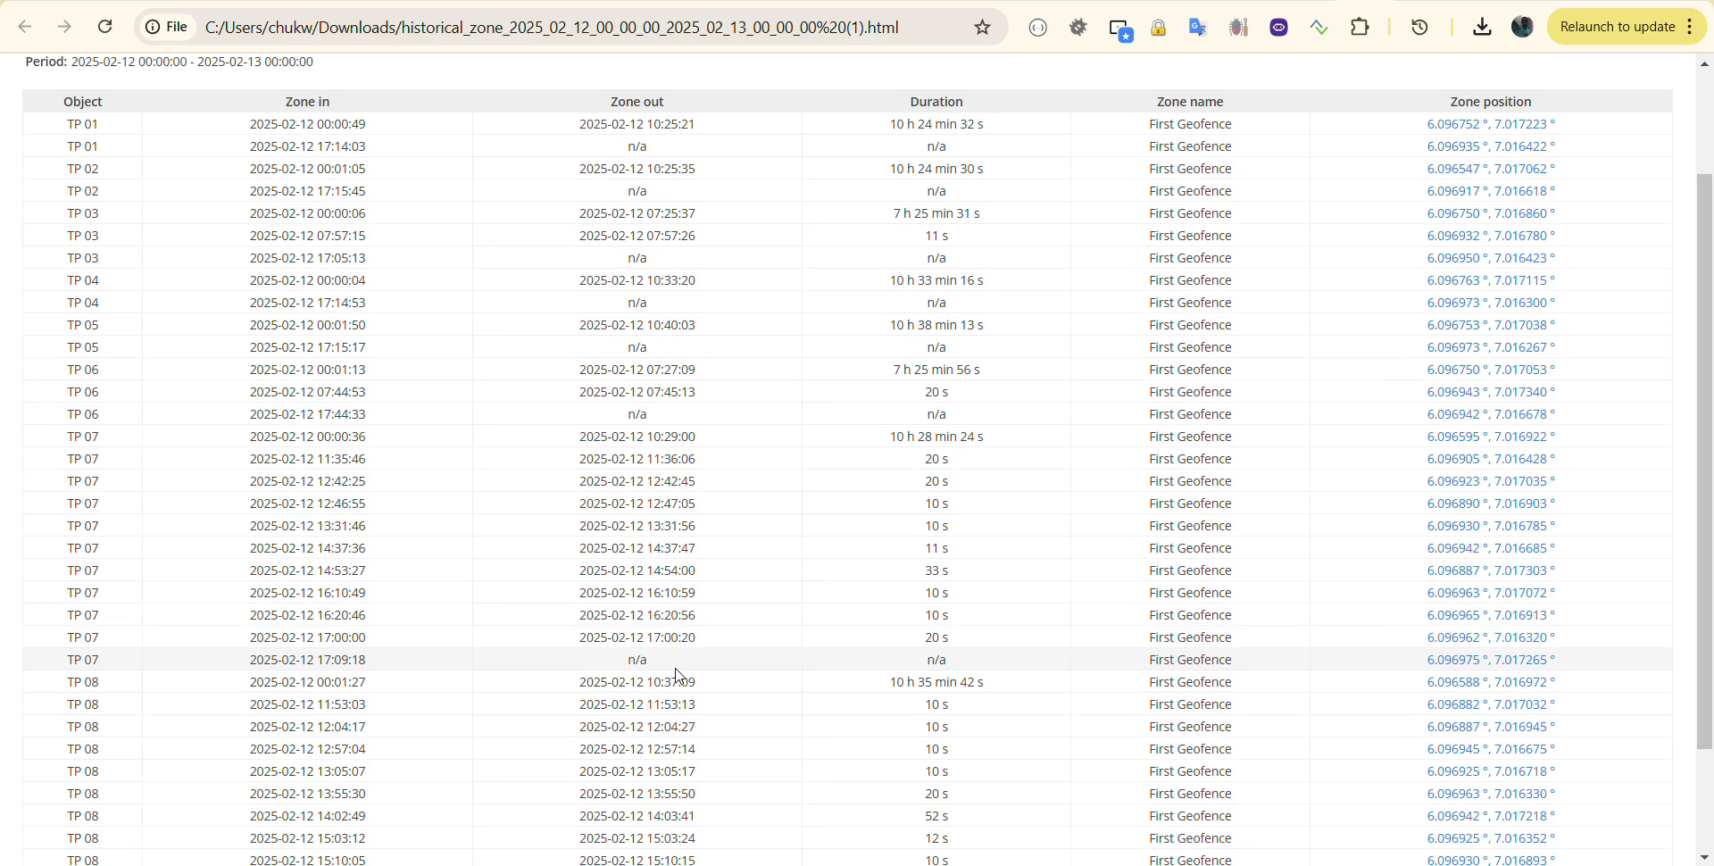
scroll(676, 676, "down", 2)
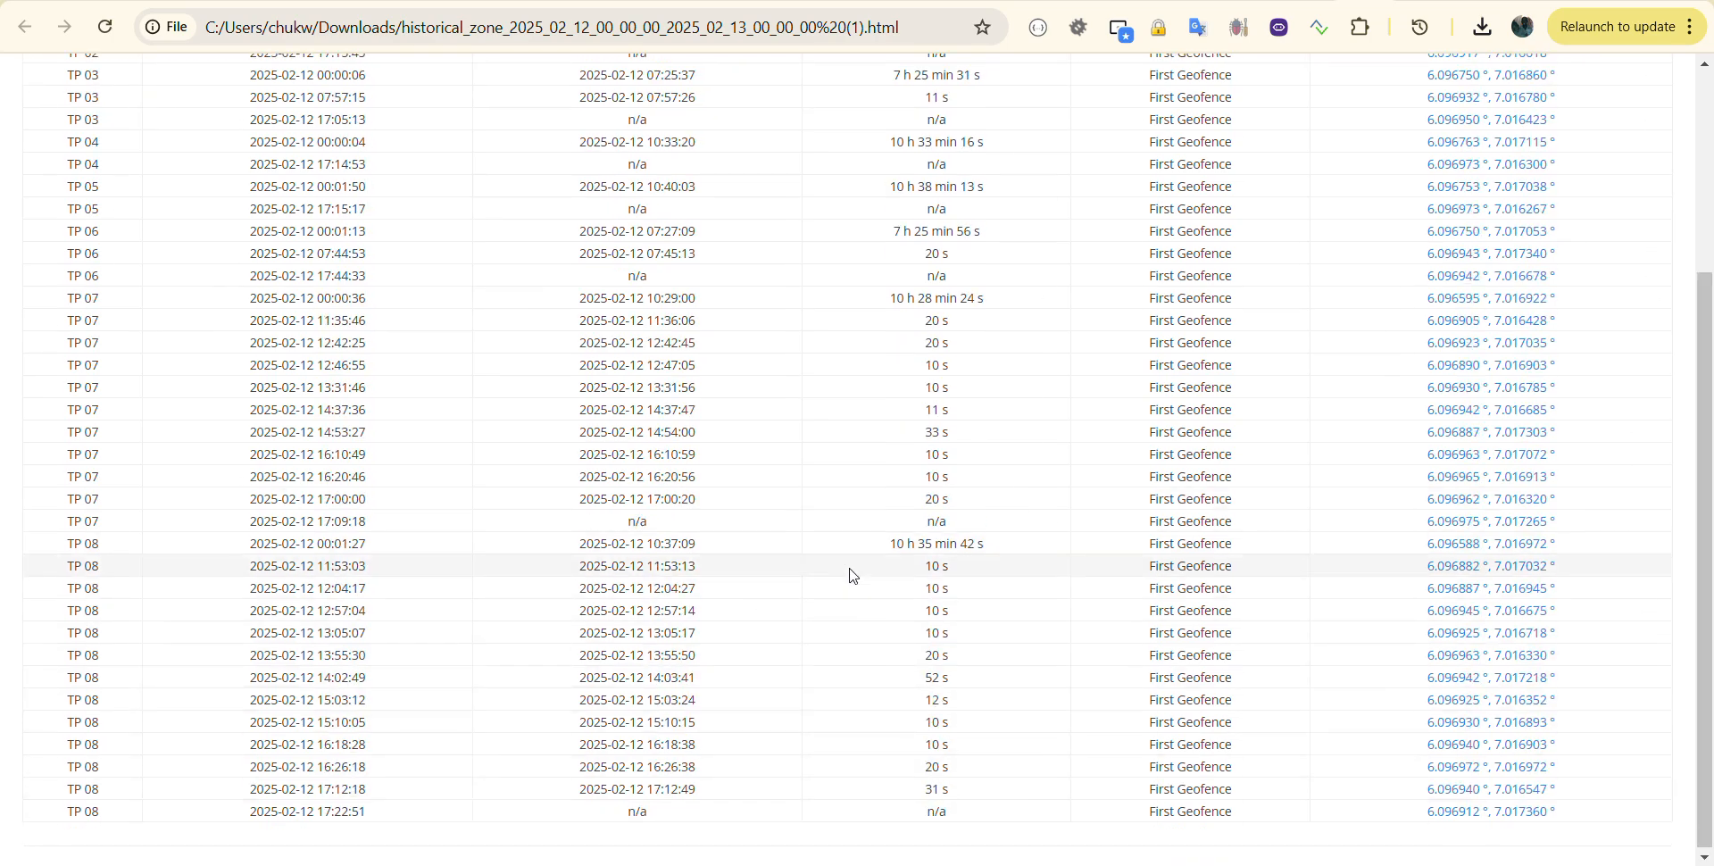
scroll(849, 575, "up", 4)
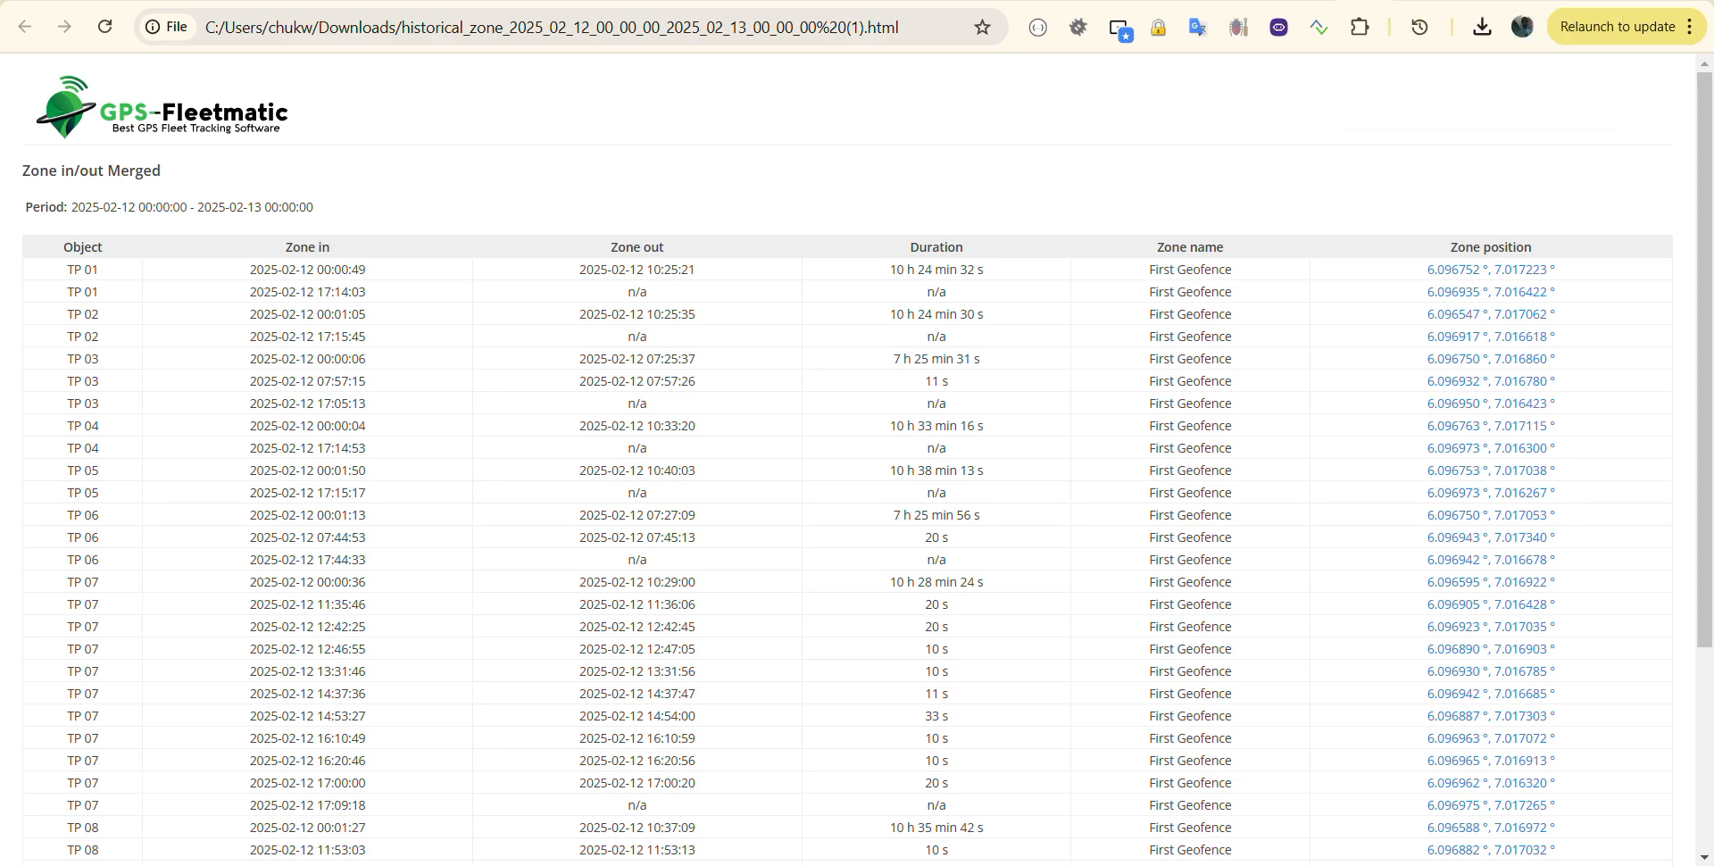
Step: Close Report properties and Reports, then show the Objects list with TP 01–TP 08
left_click(1250, 2)
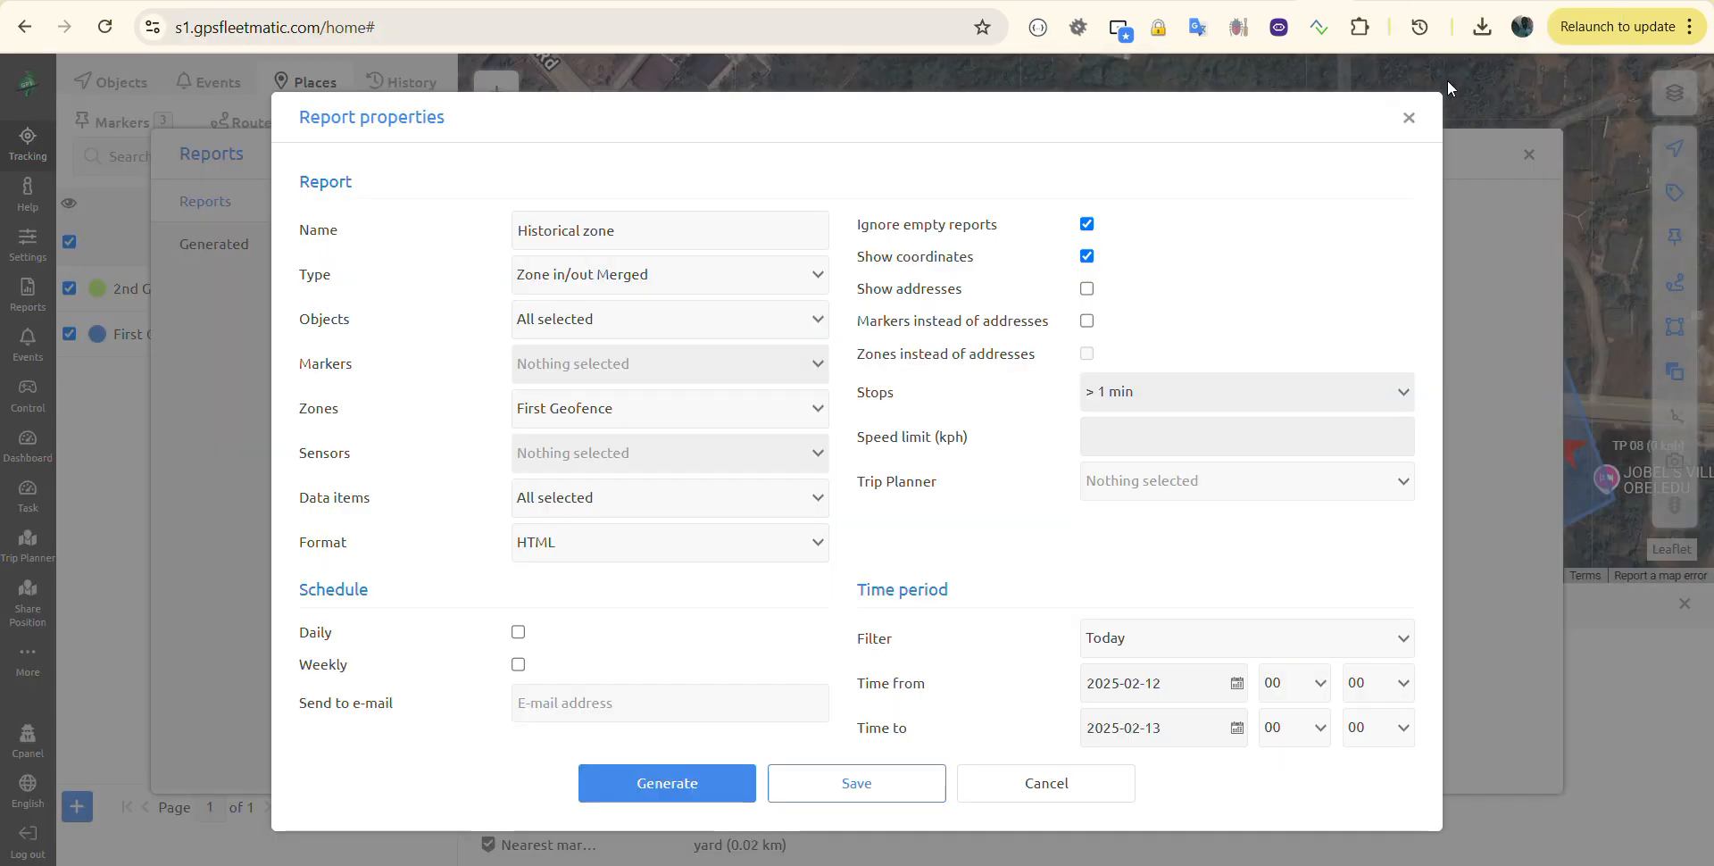
left_click(1407, 122)
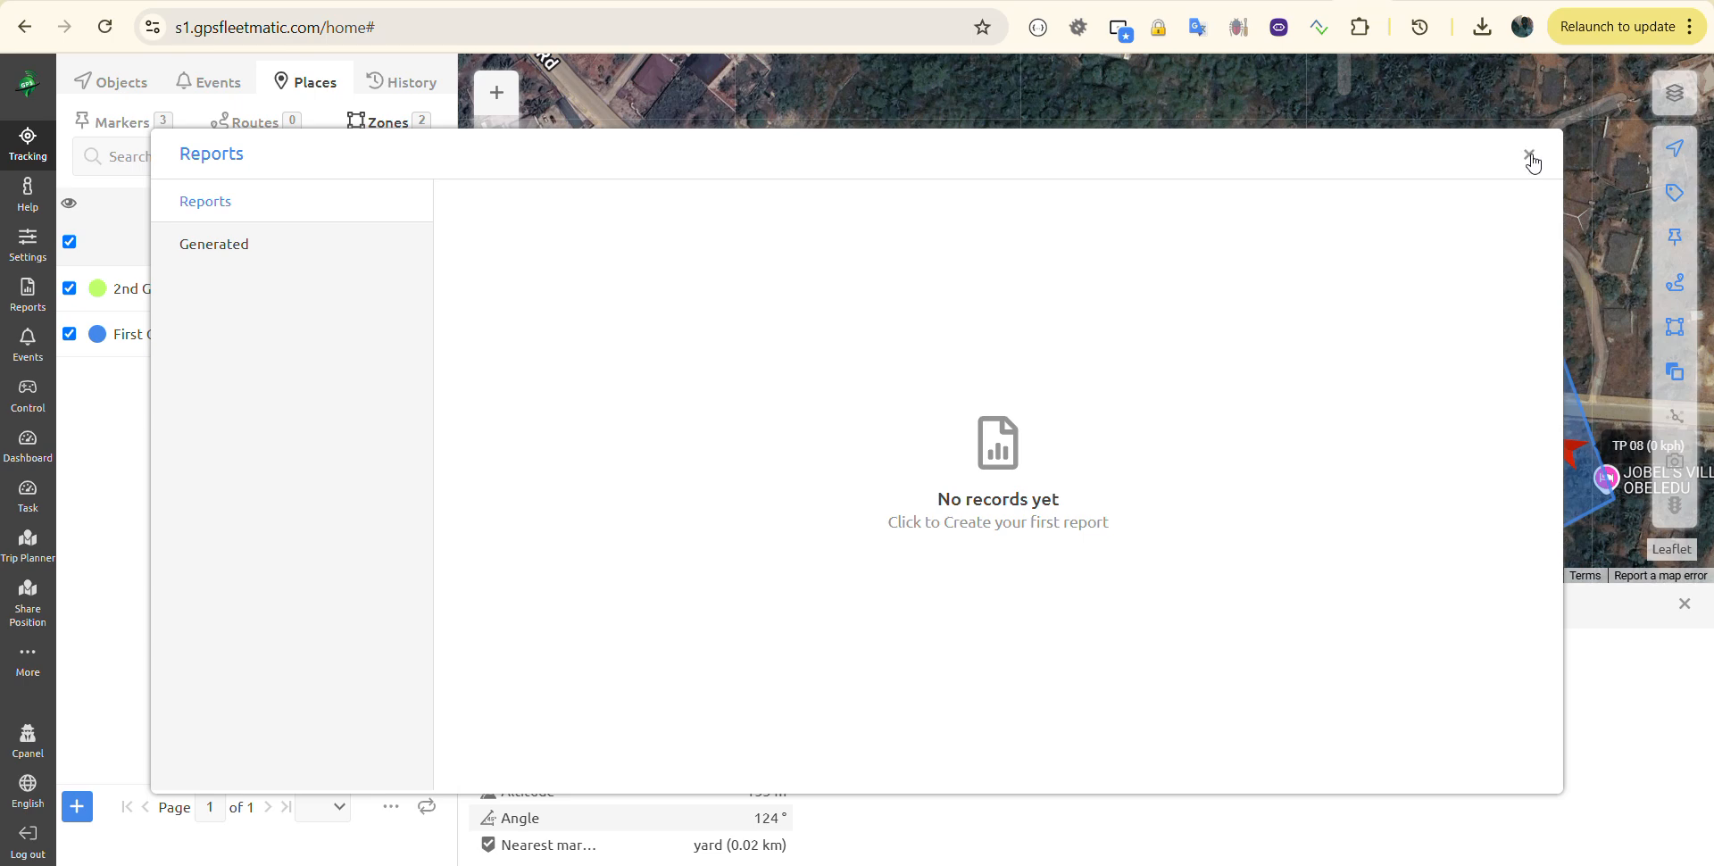
left_click(1529, 155)
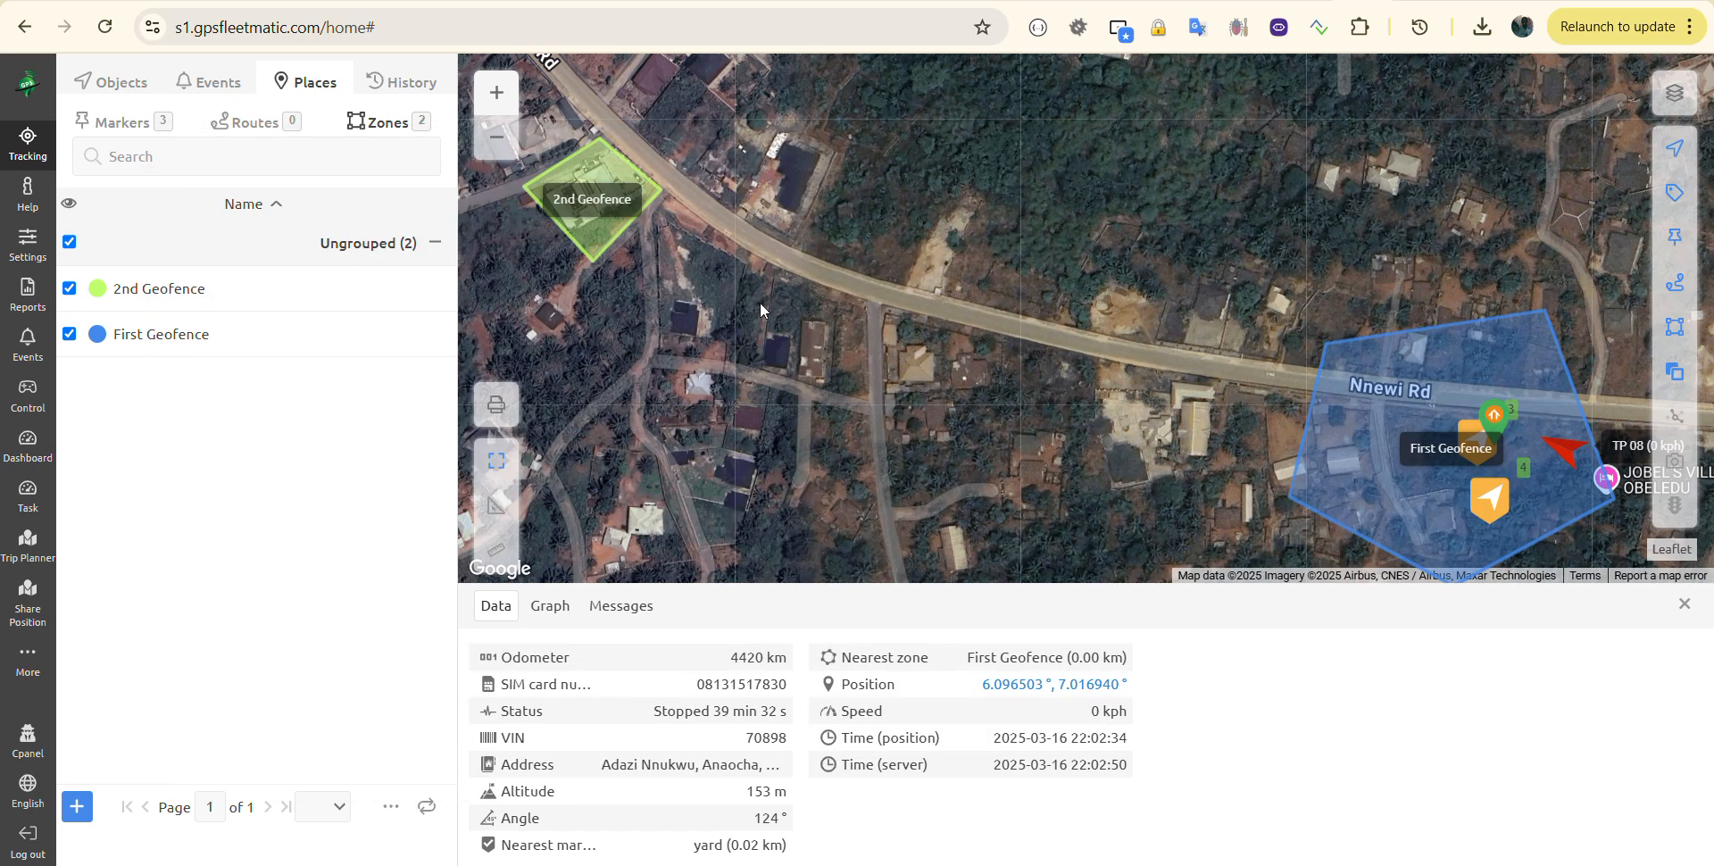
left_click(202, 79)
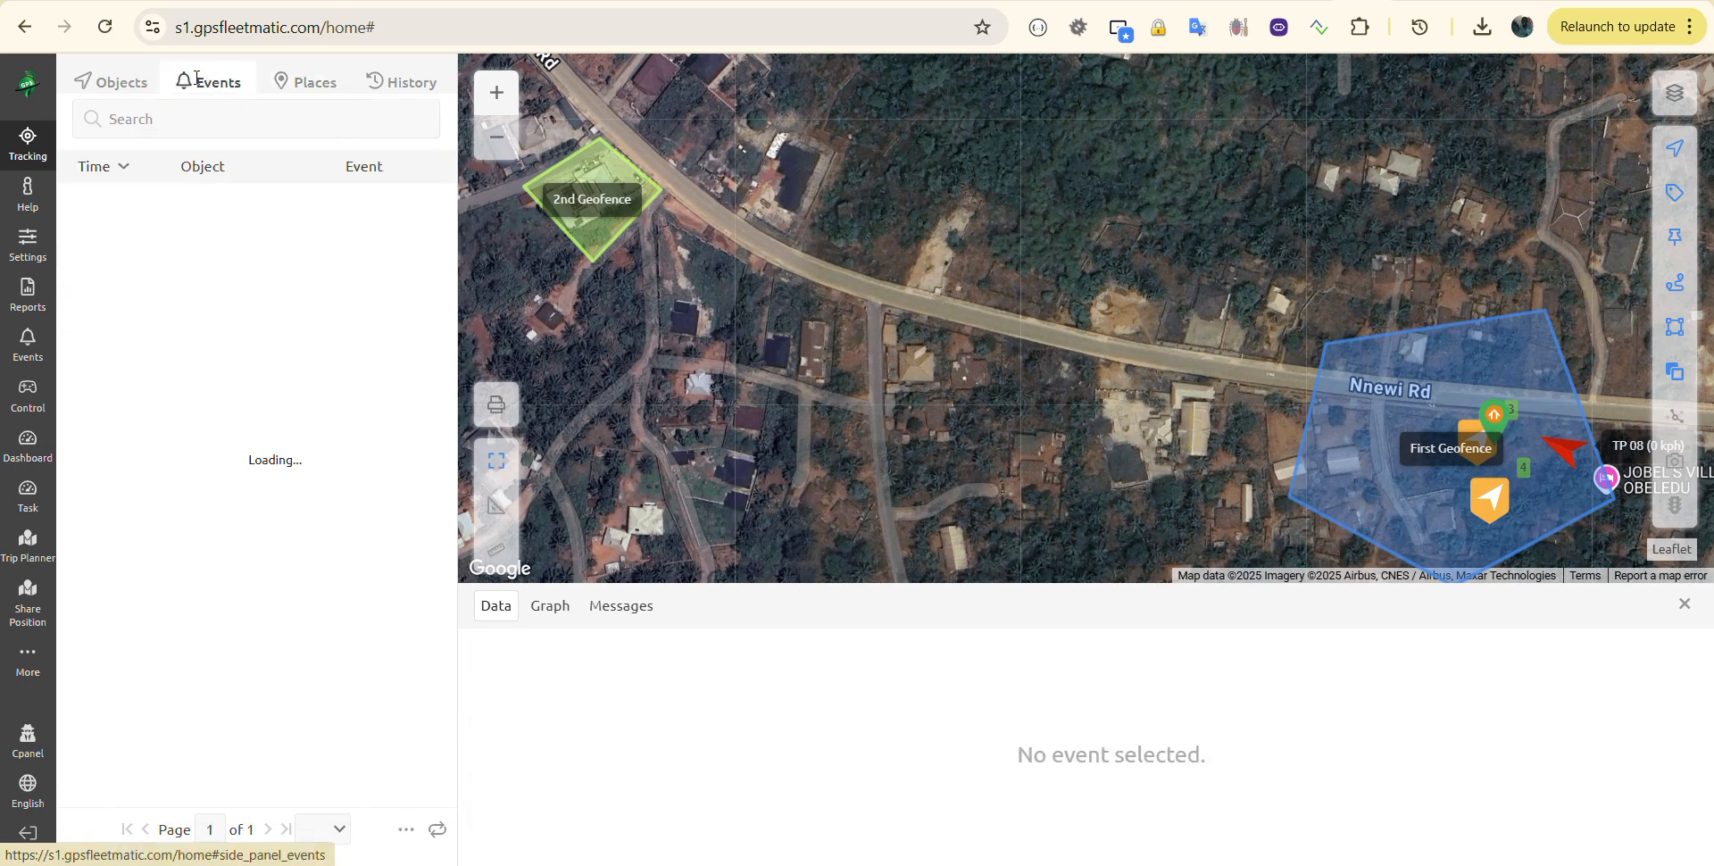
left_click(130, 75)
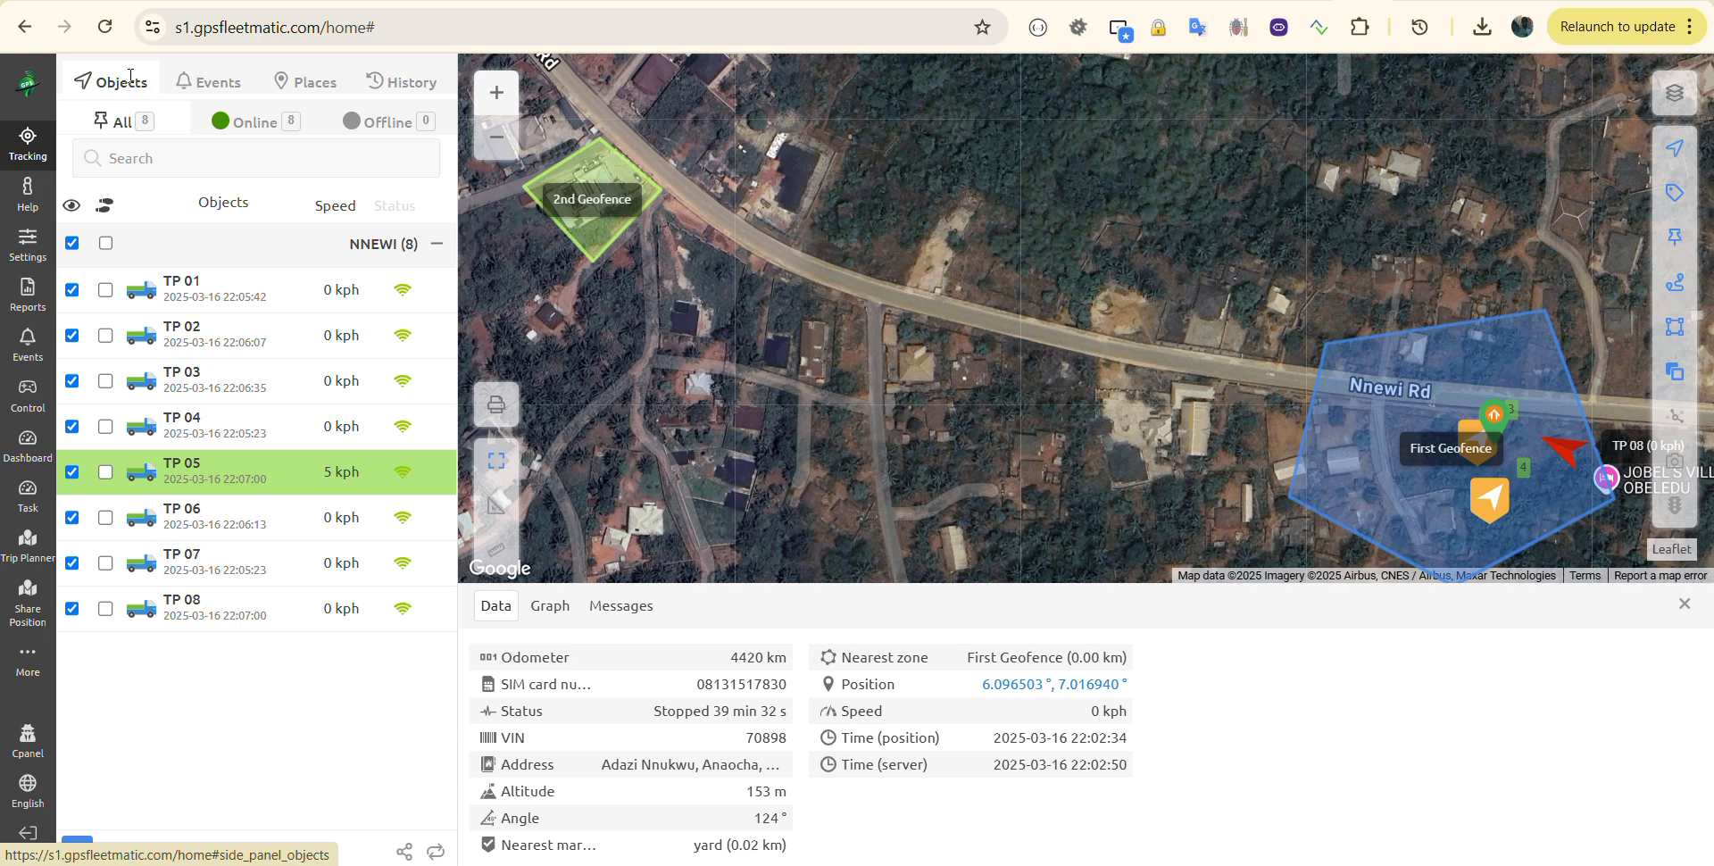